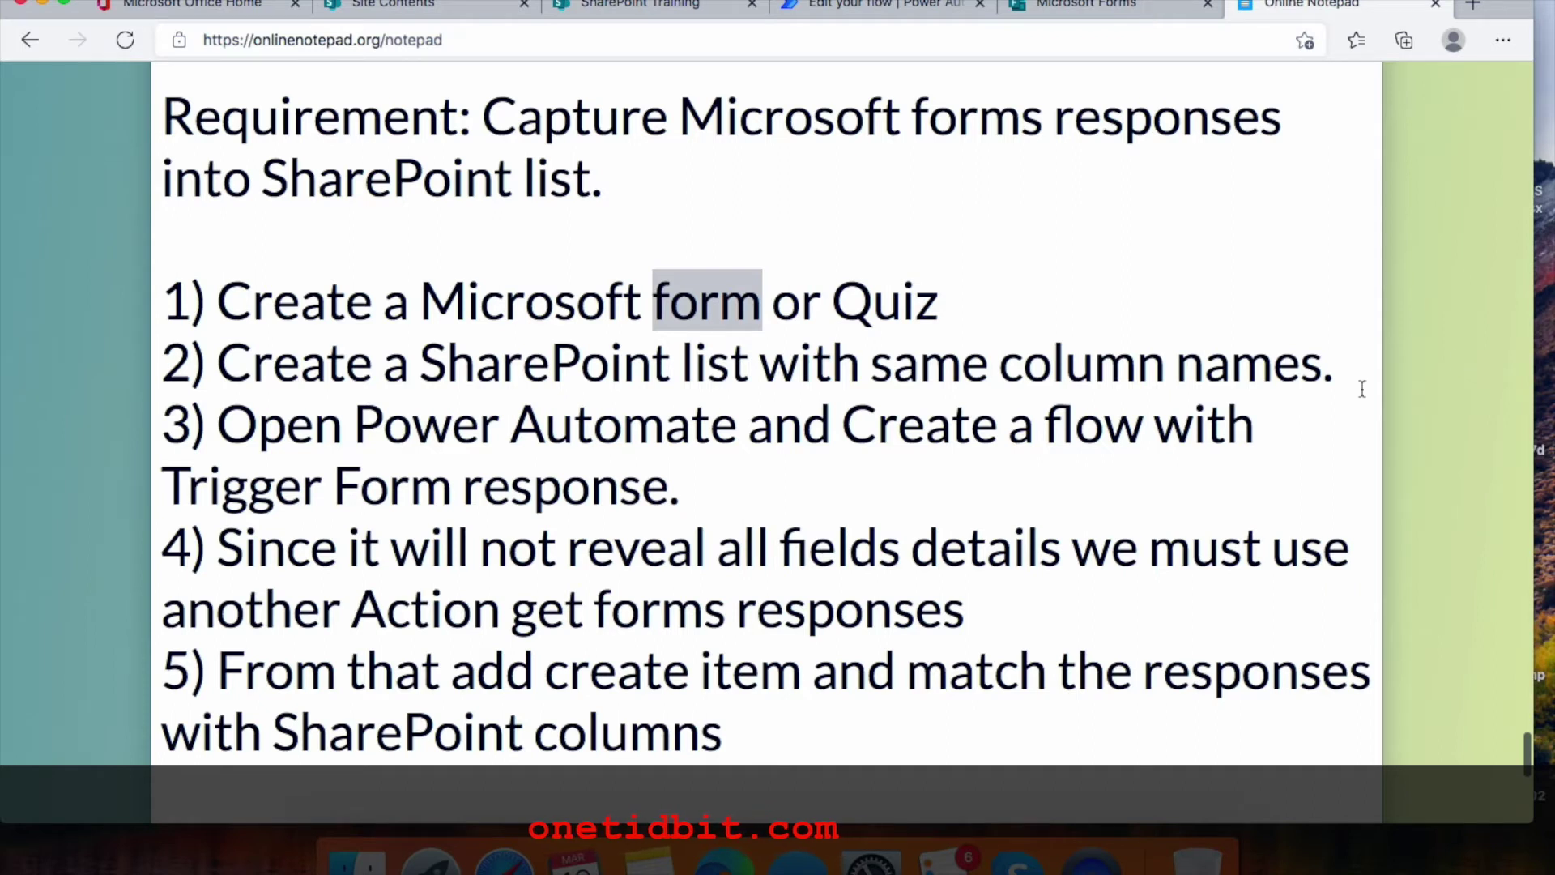
# Leave the quiz preview and show the Capitals of Countries form's Questions view
pyautogui.click(1095, 9)
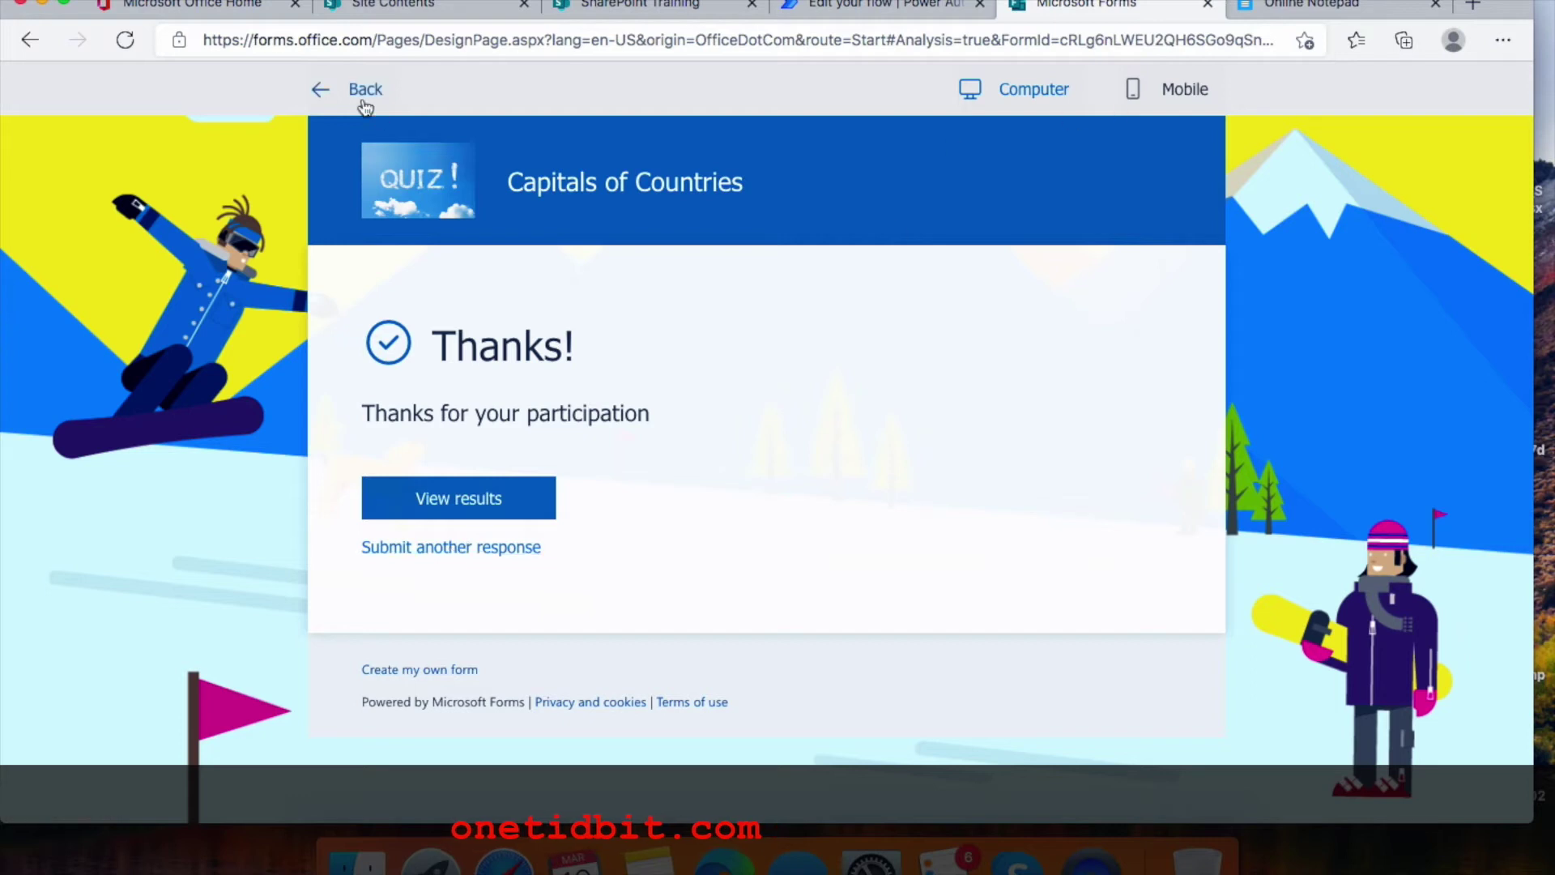
pyautogui.click(330, 97)
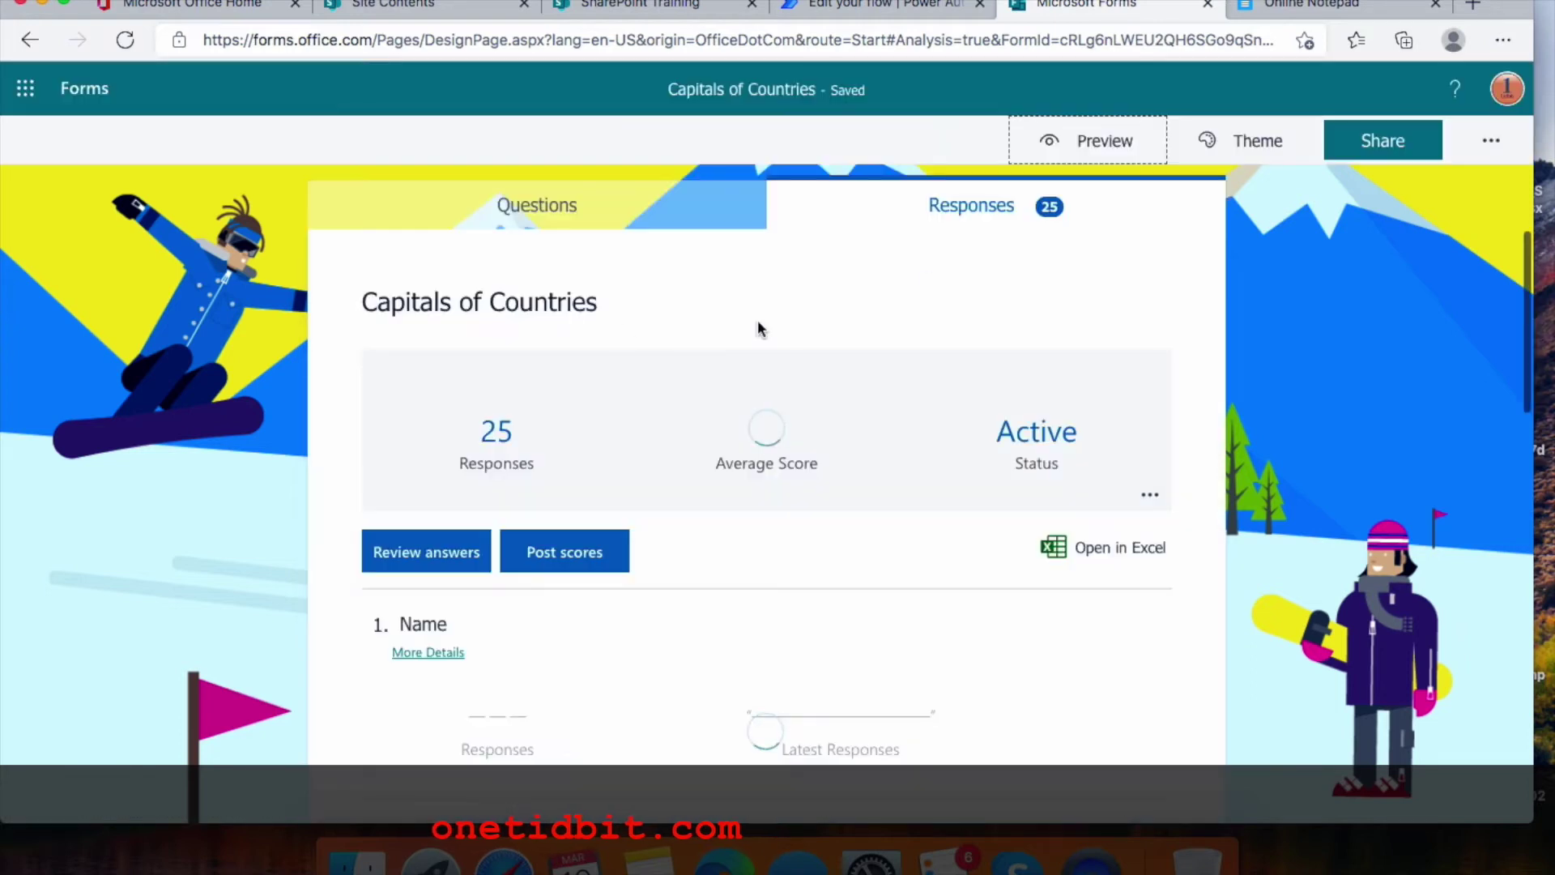
pyautogui.click(545, 221)
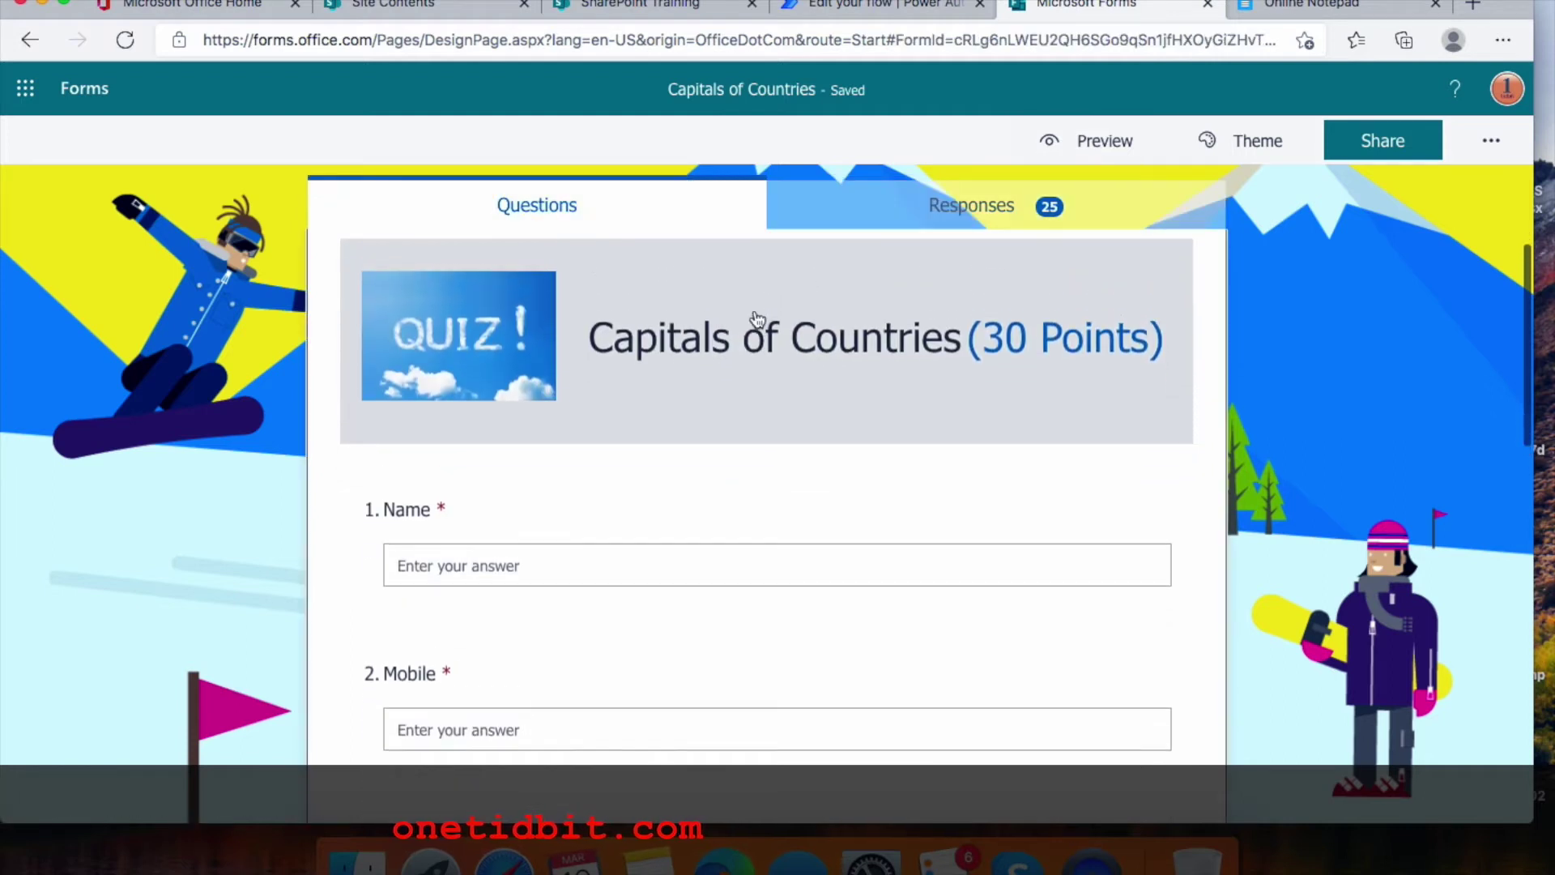
# Scroll through the quiz questions, then move to the SharePoint Training site
pyautogui.scroll(-1, 716, 327)
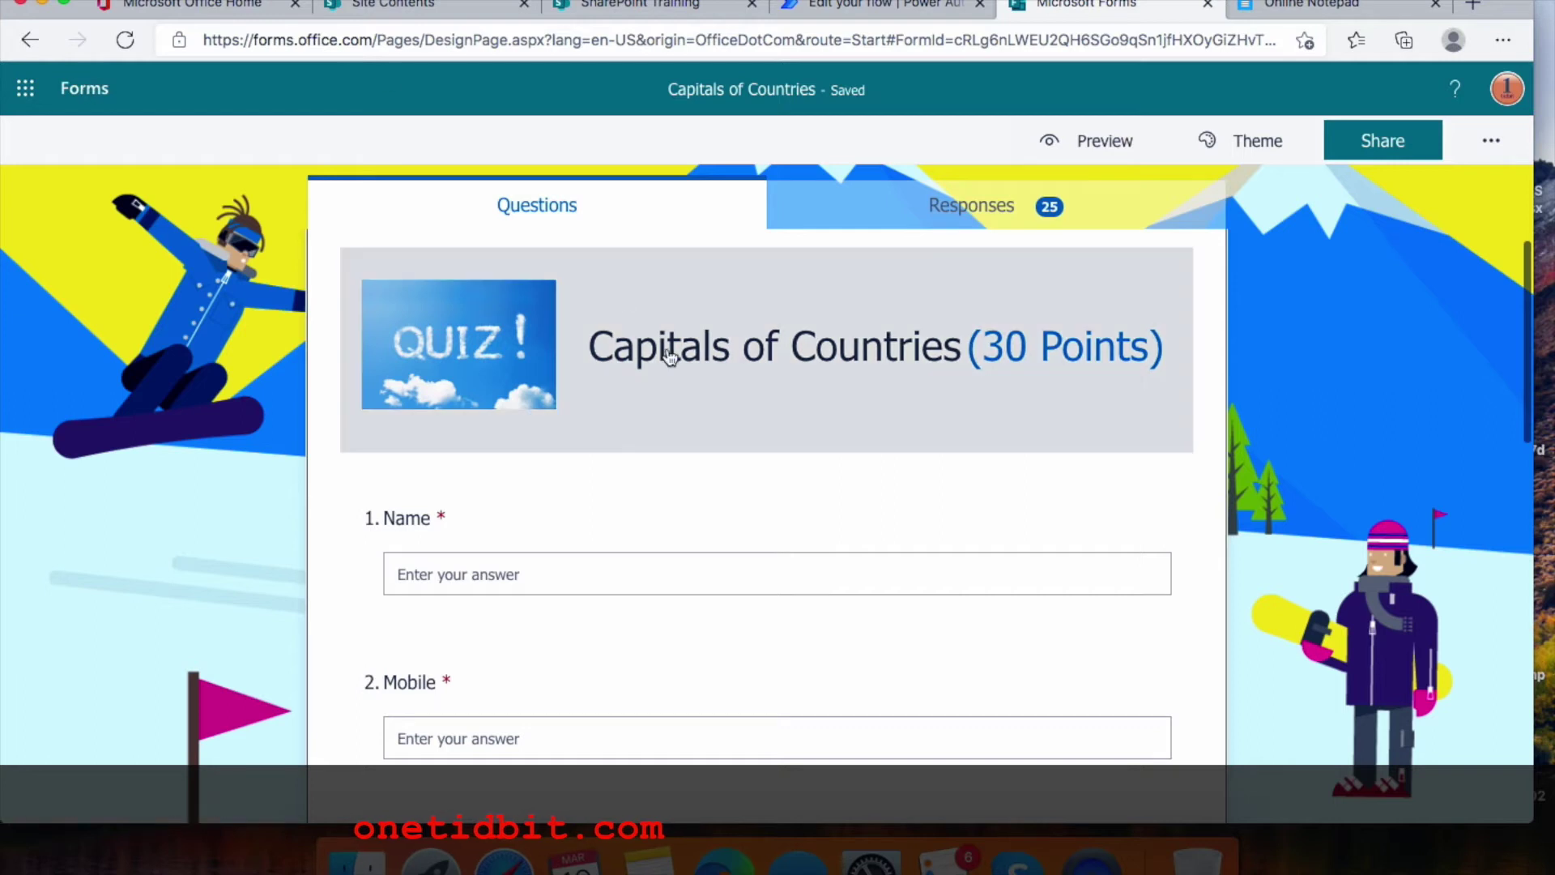
pyautogui.scroll(-3, 667, 358)
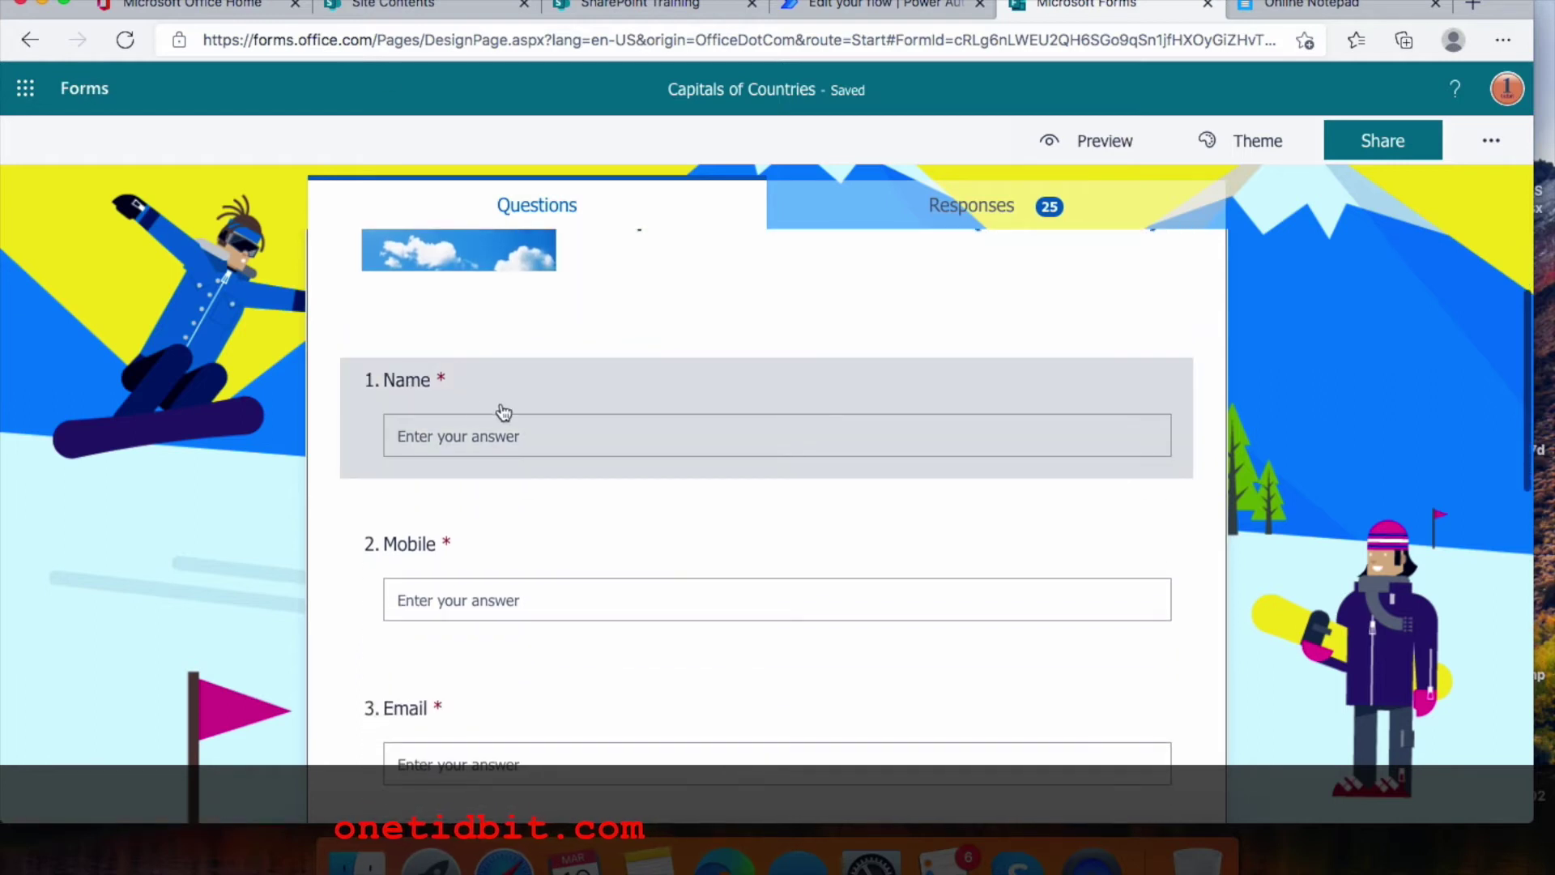
pyautogui.scroll(-3, 513, 403)
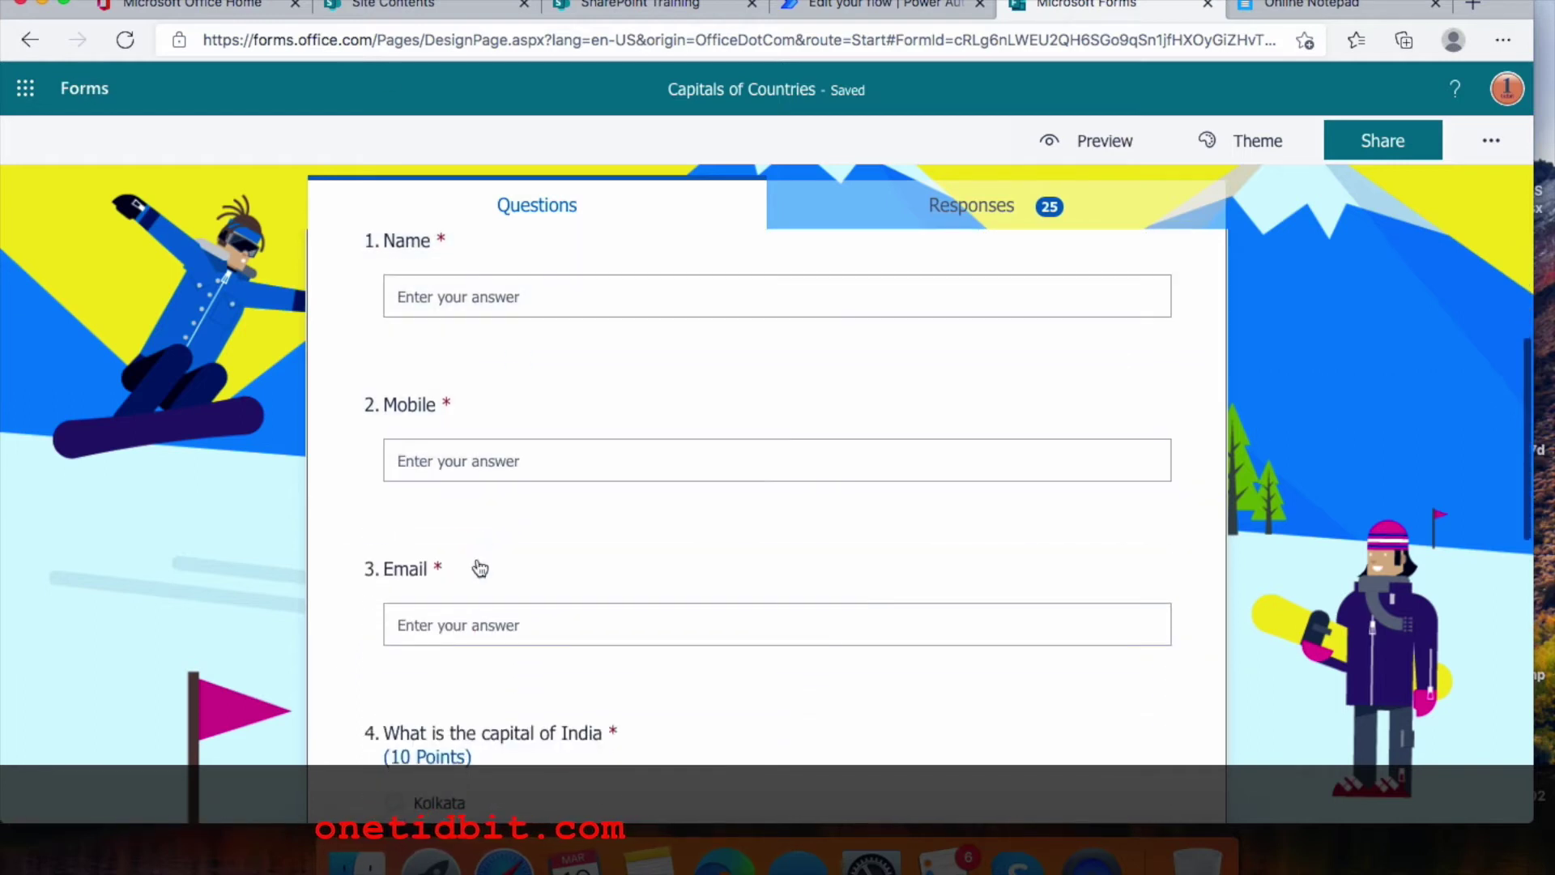
pyautogui.scroll(-4, 479, 566)
pyautogui.scroll(-3, 464, 585)
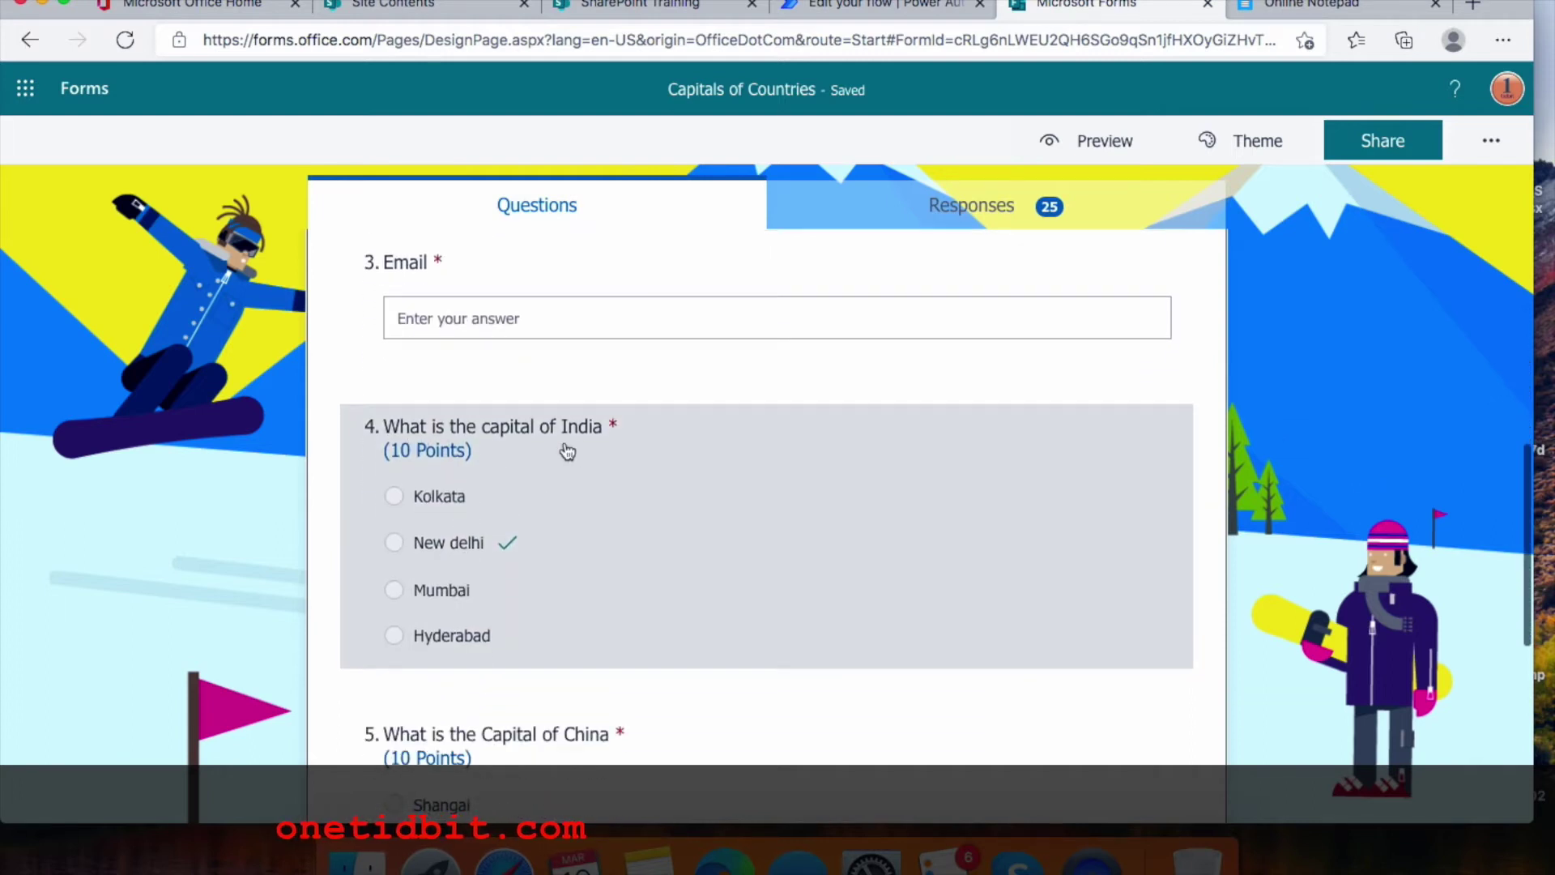
pyautogui.scroll(-5, 630, 472)
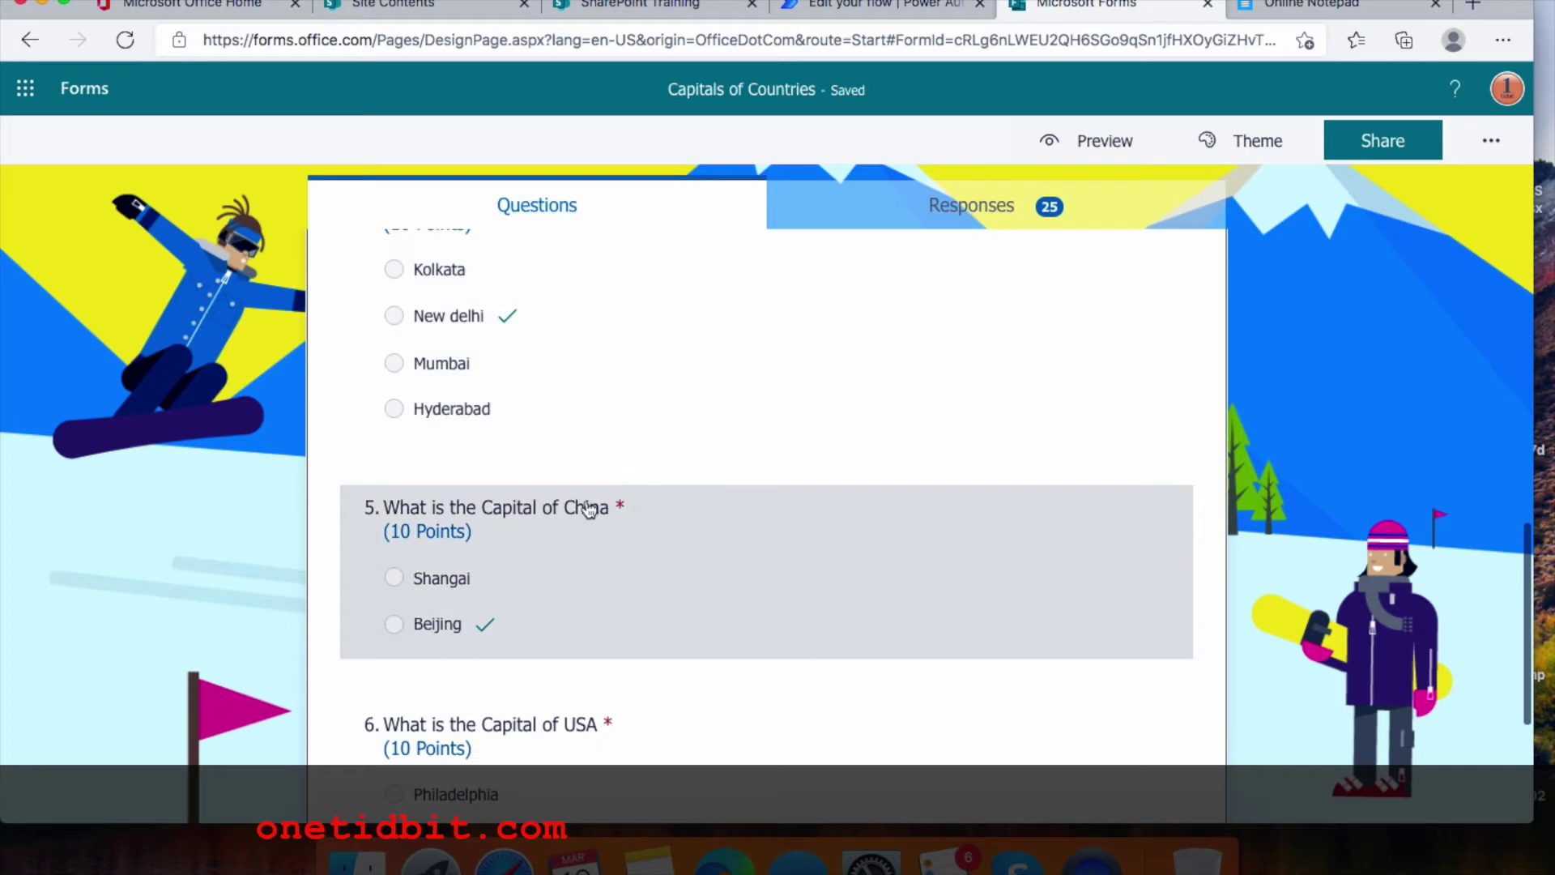
pyautogui.scroll(-6, 622, 515)
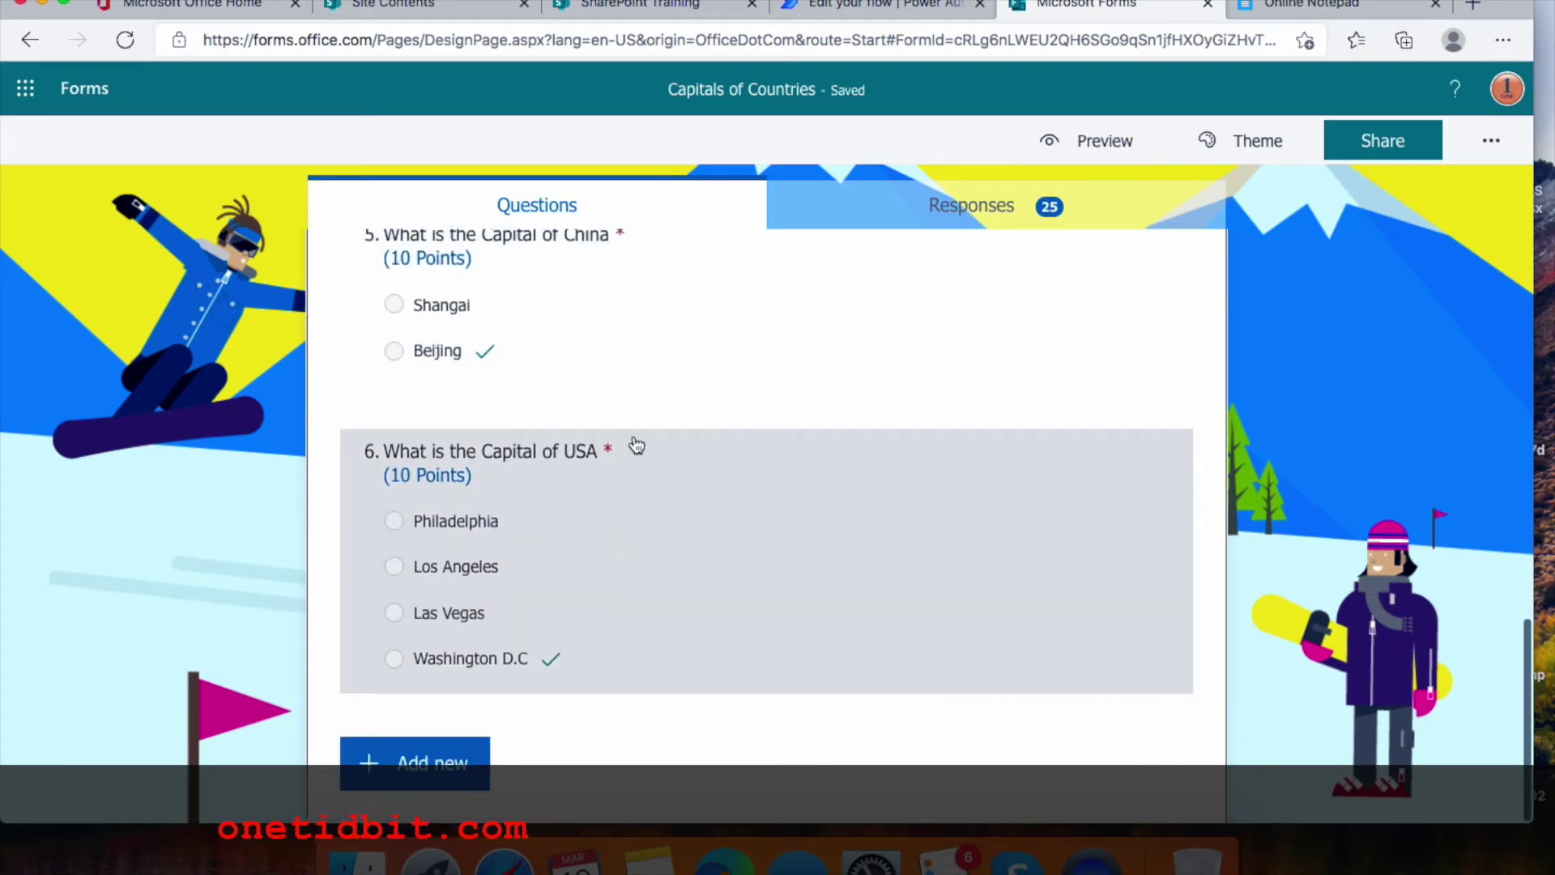
pyautogui.scroll(14, 636, 445)
pyautogui.scroll(10, 636, 445)
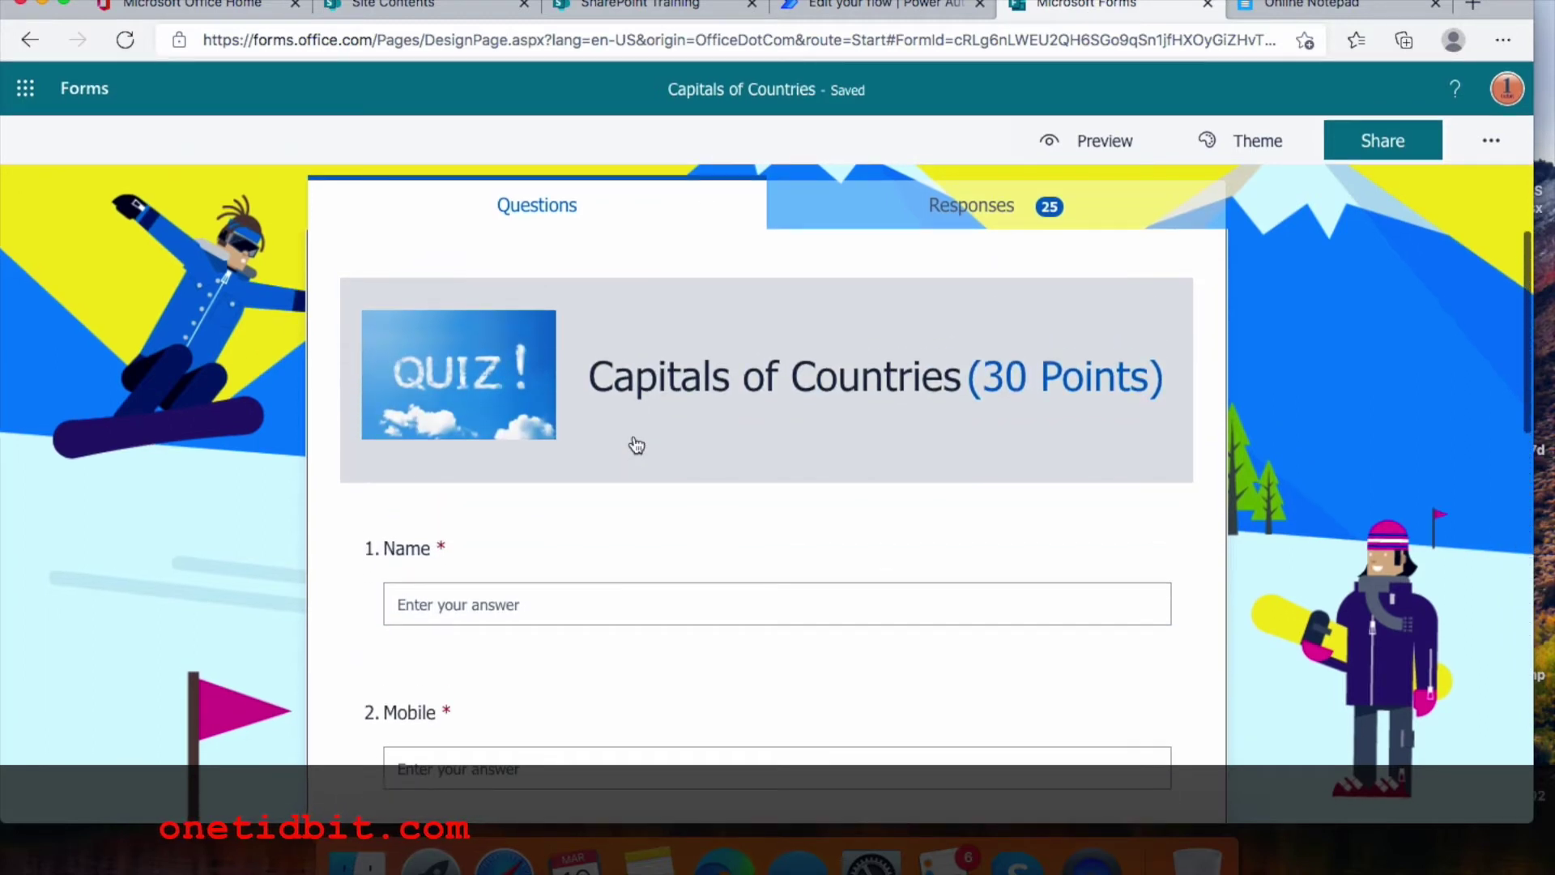
pyautogui.click(648, 6)
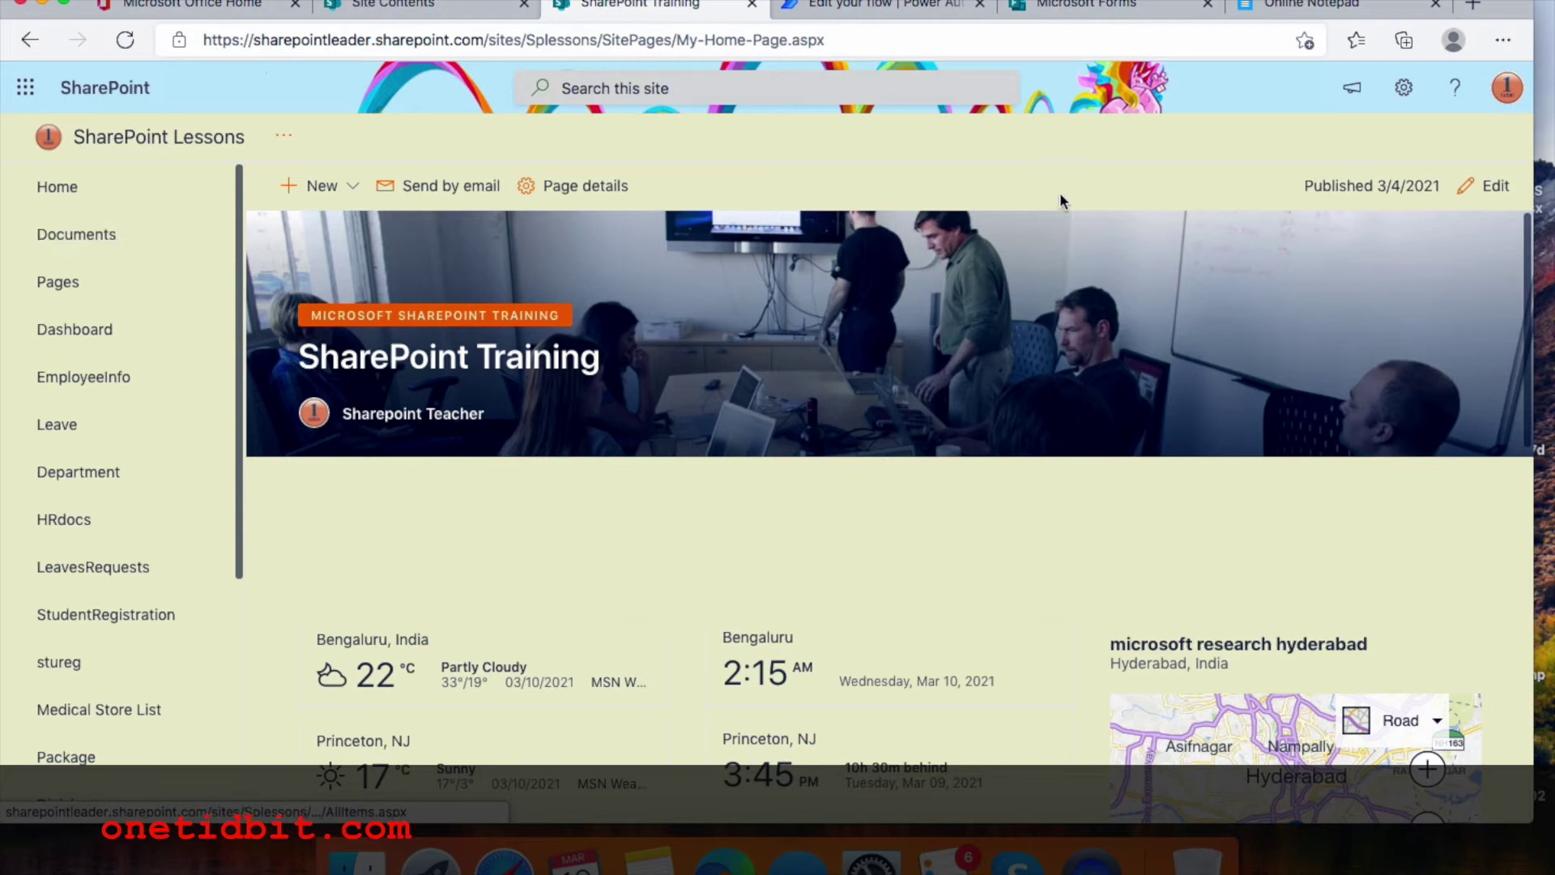
# Create a custom list named CaptureFormsResponse on the SharePoint Lessons site
pyautogui.click(1405, 91)
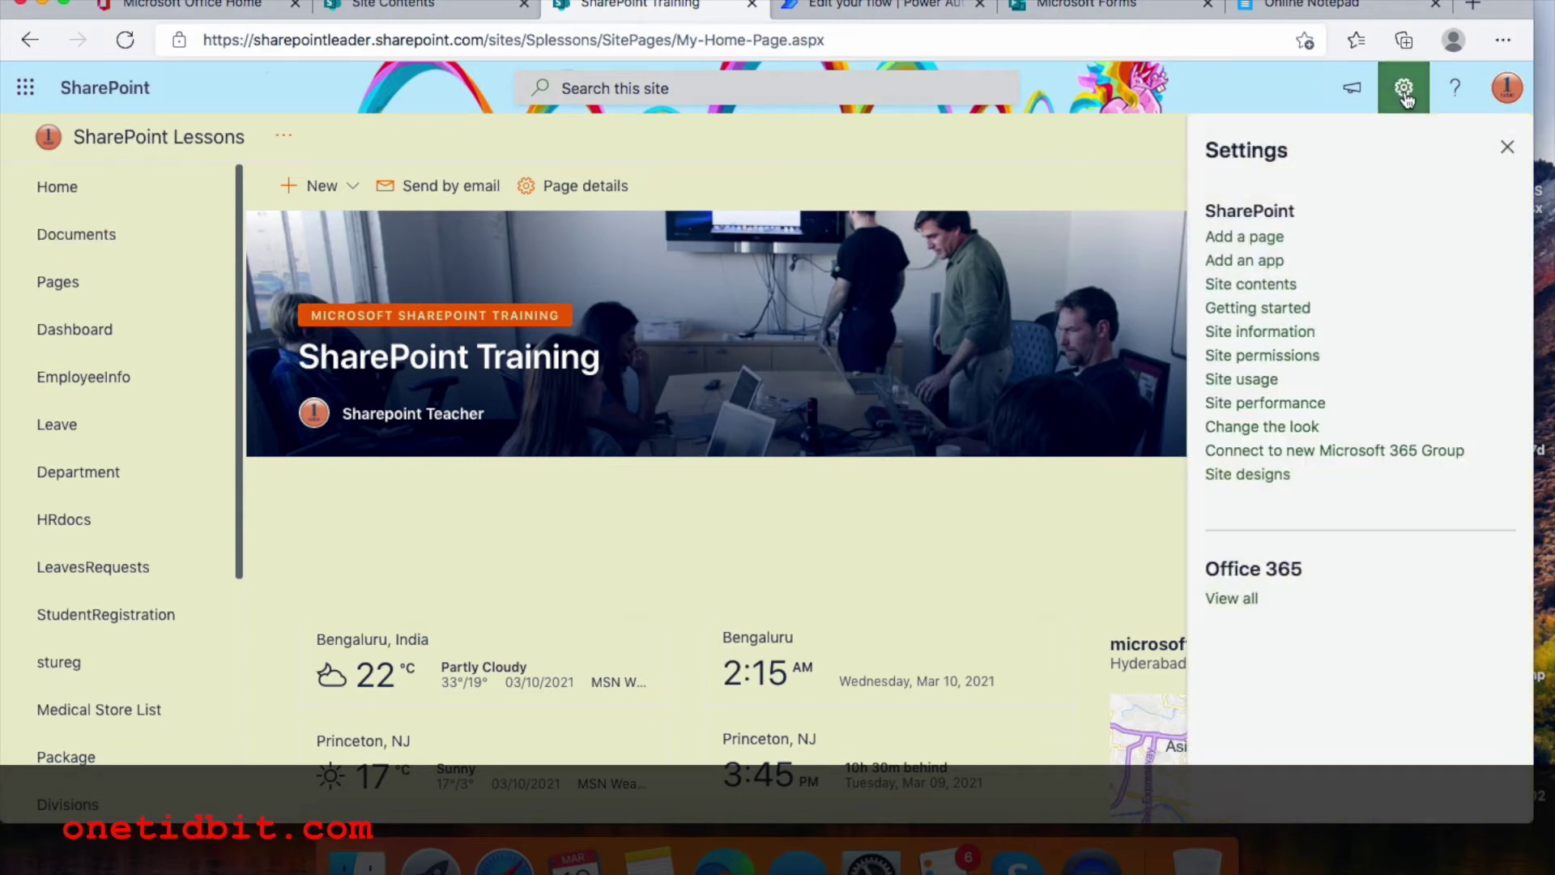
pyautogui.click(1244, 262)
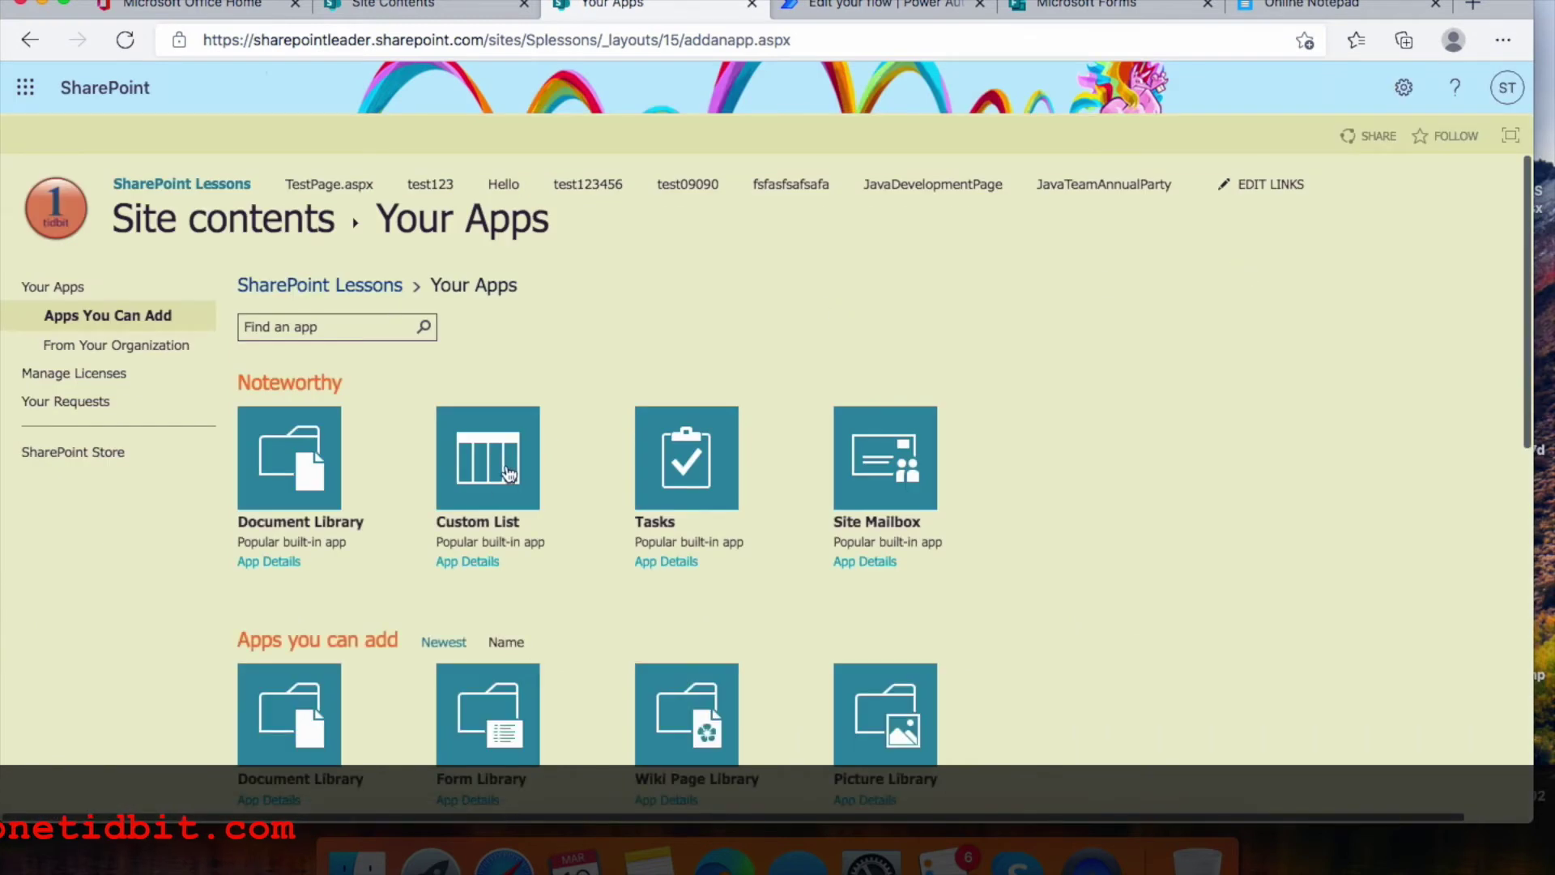
pyautogui.click(485, 486)
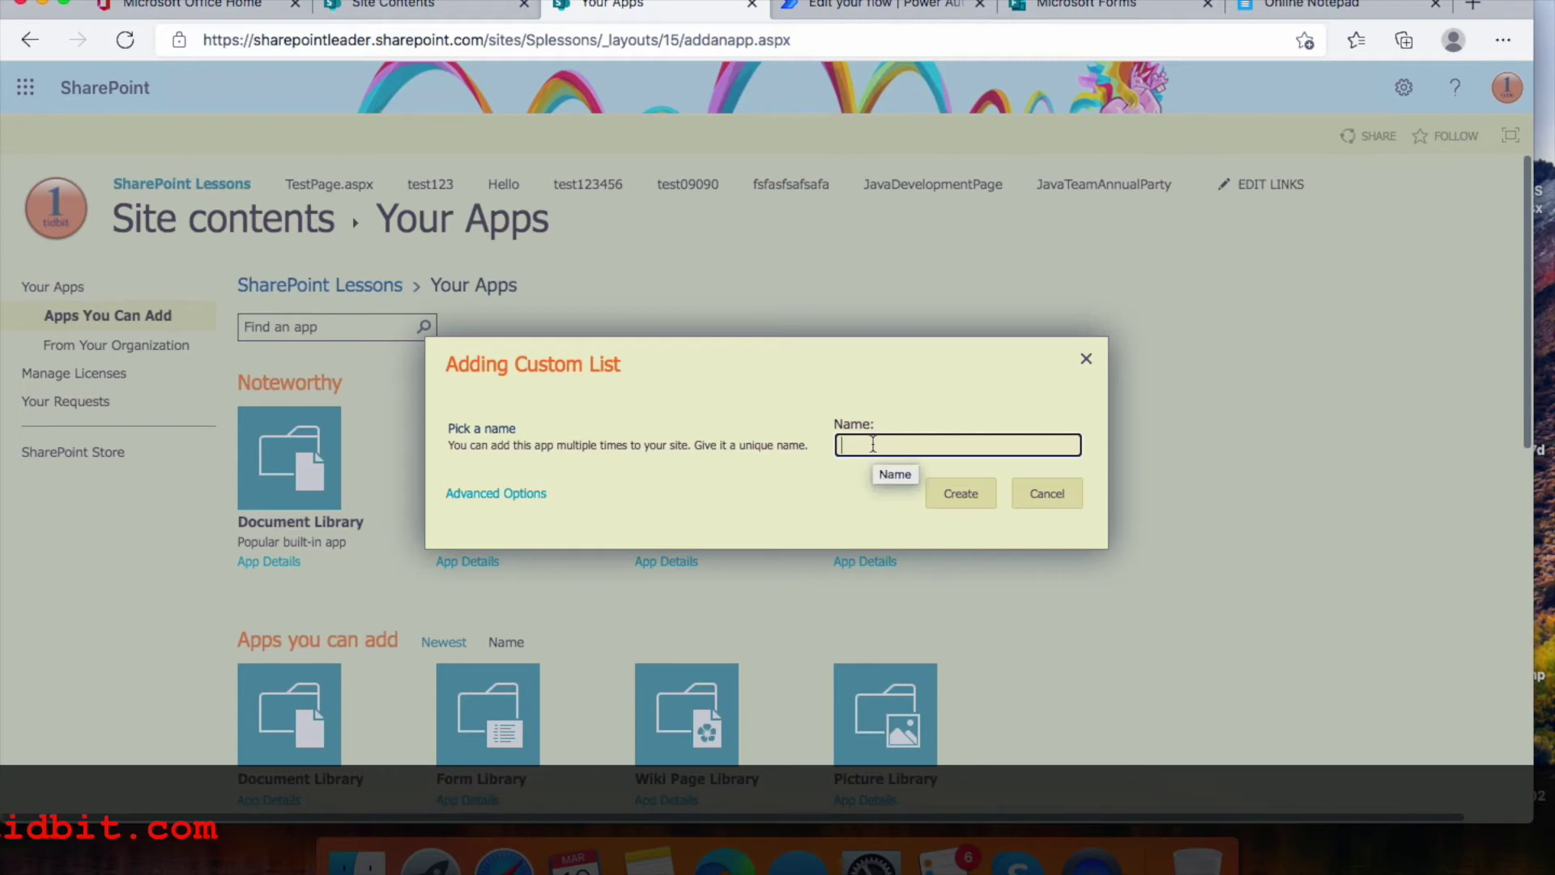
pyautogui.write('Ca')
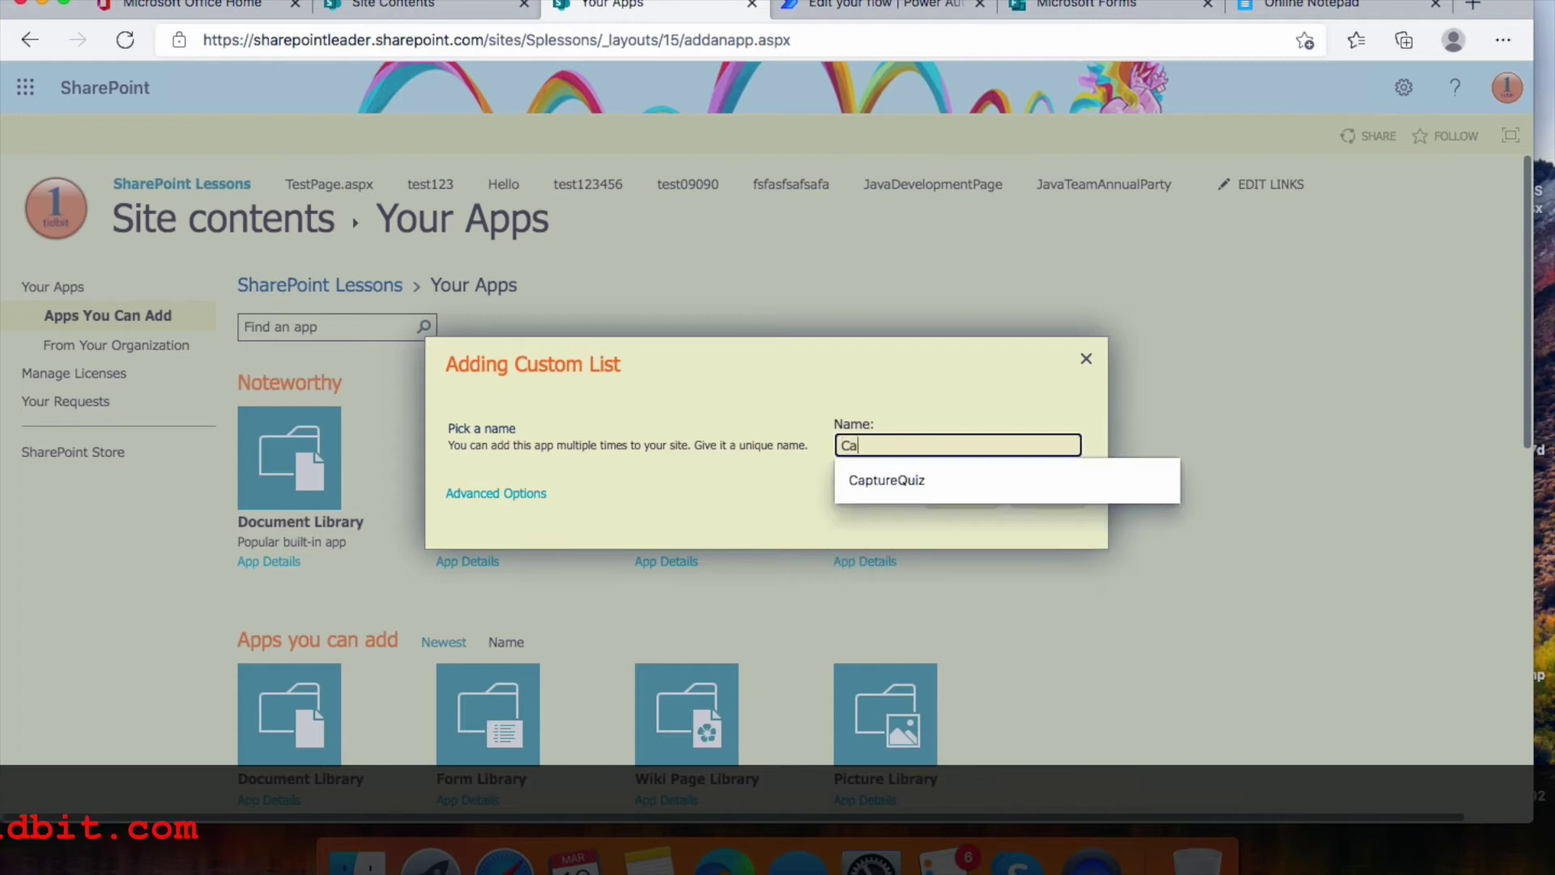
pyautogui.write('p')
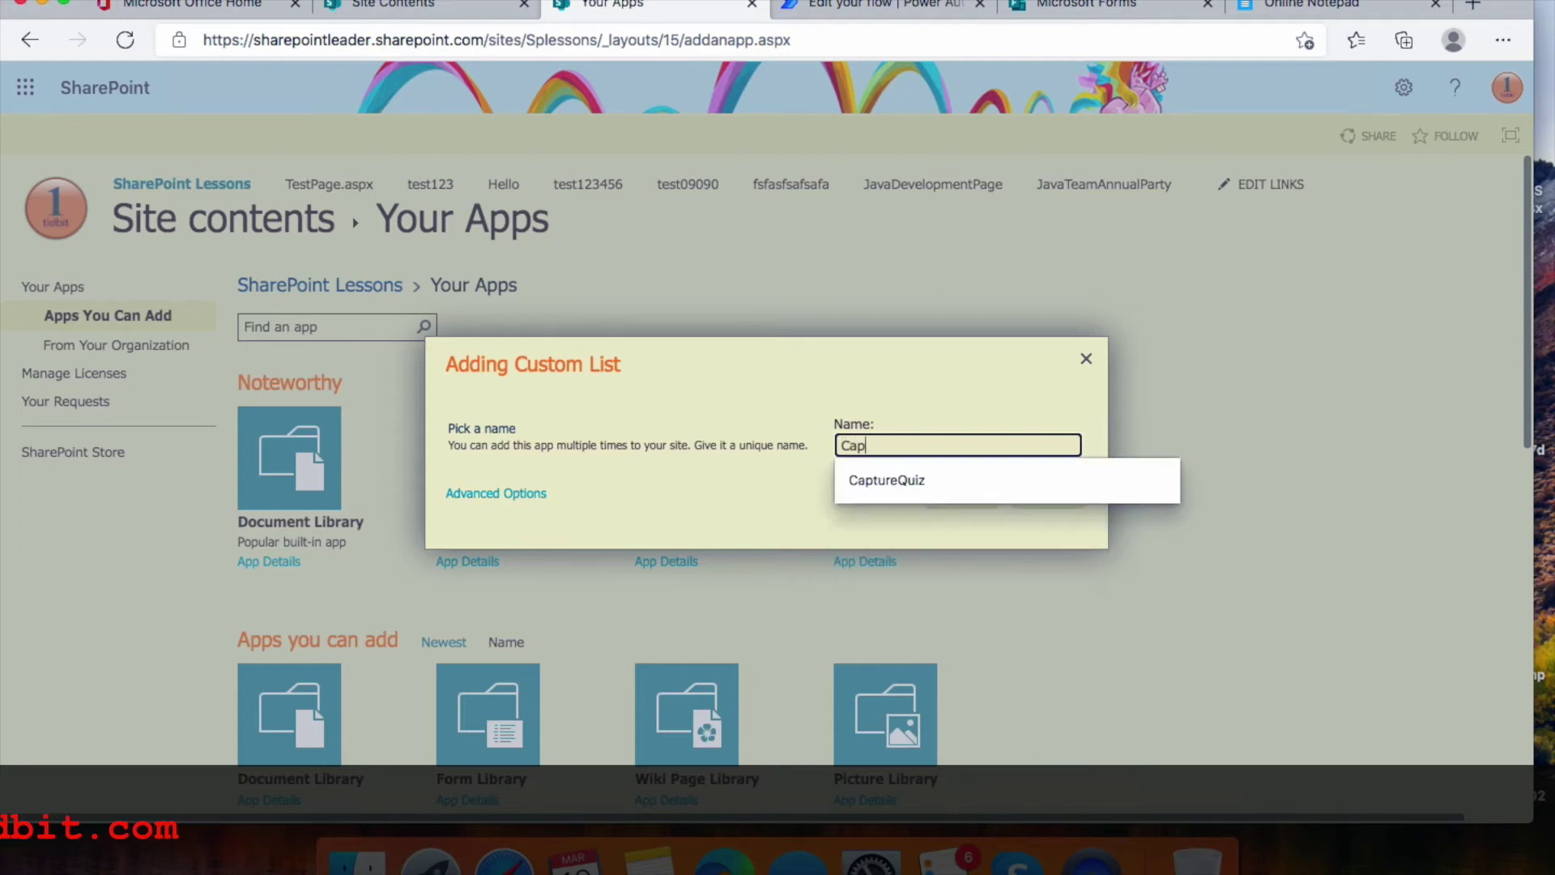
pyautogui.write('ture')
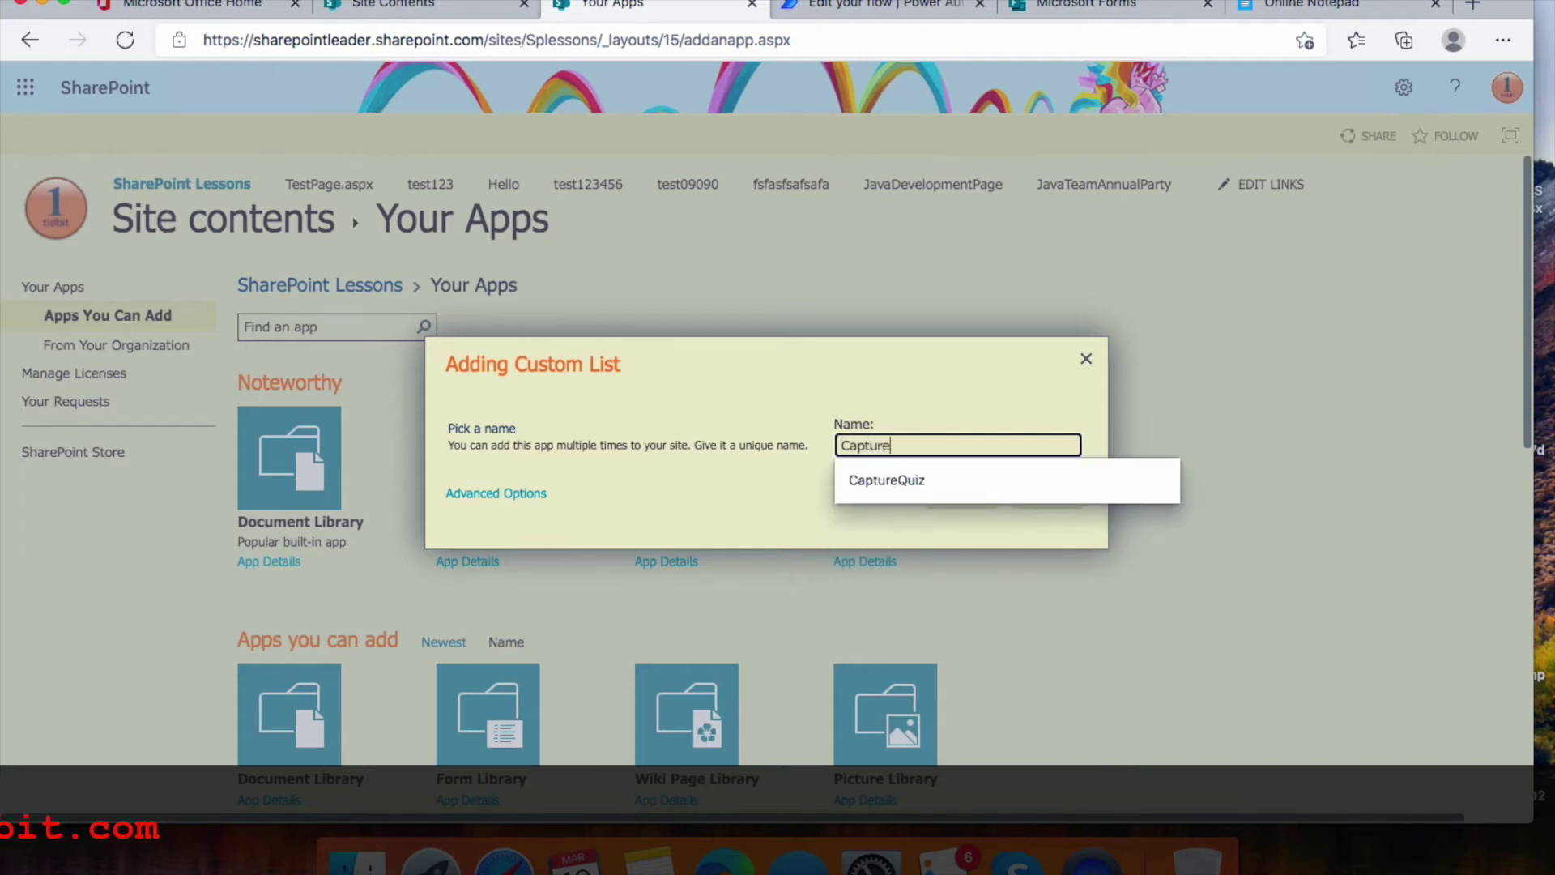
pyautogui.write('FormsResponse')
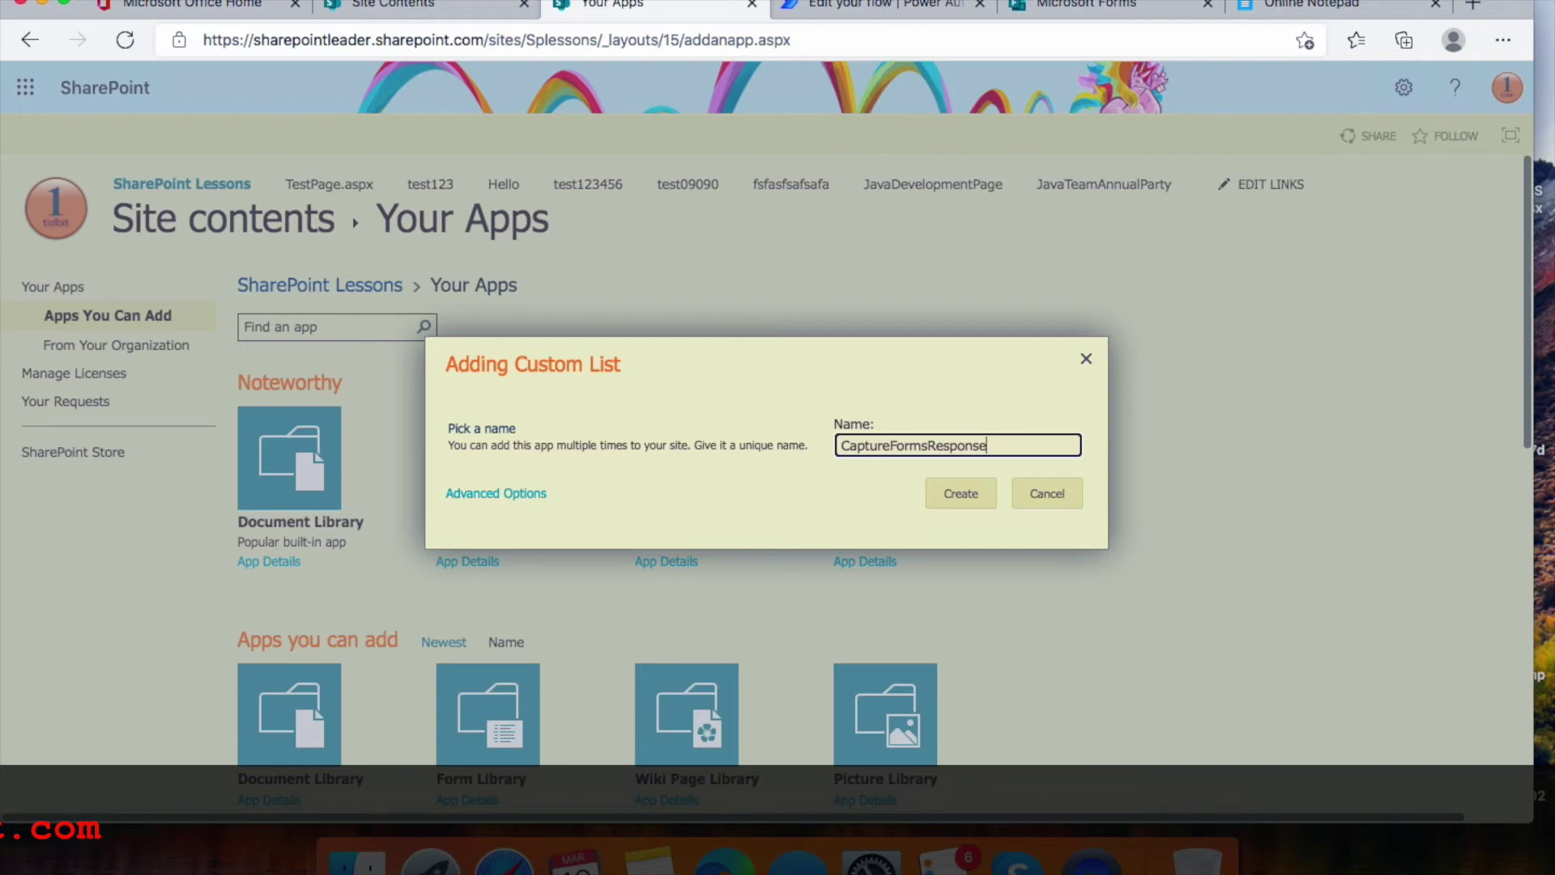
pyautogui.click(963, 497)
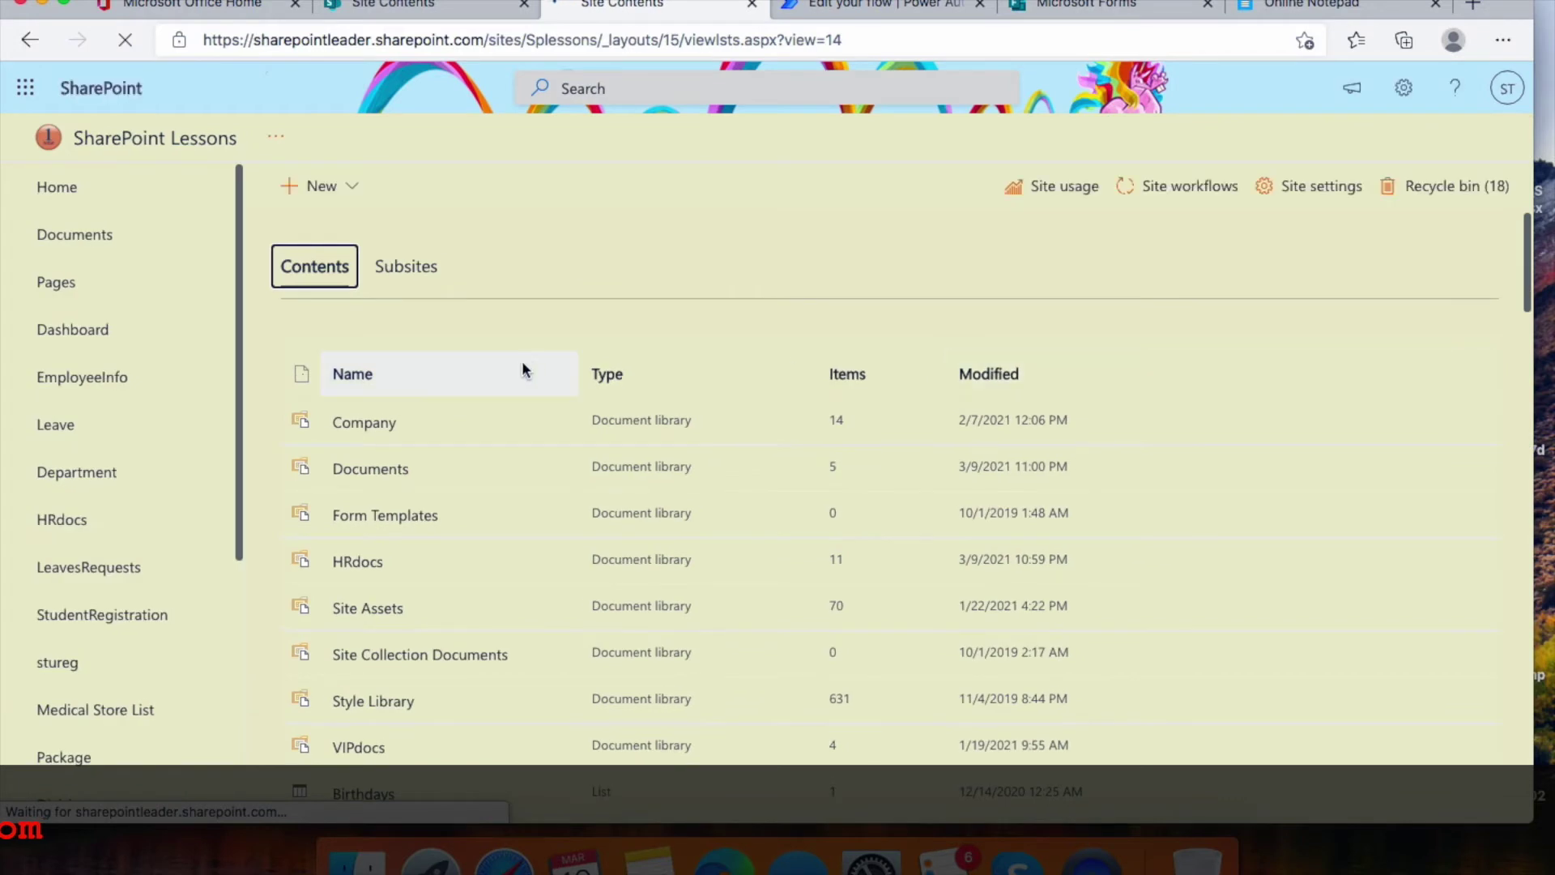
pyautogui.scroll(-5, 522, 362)
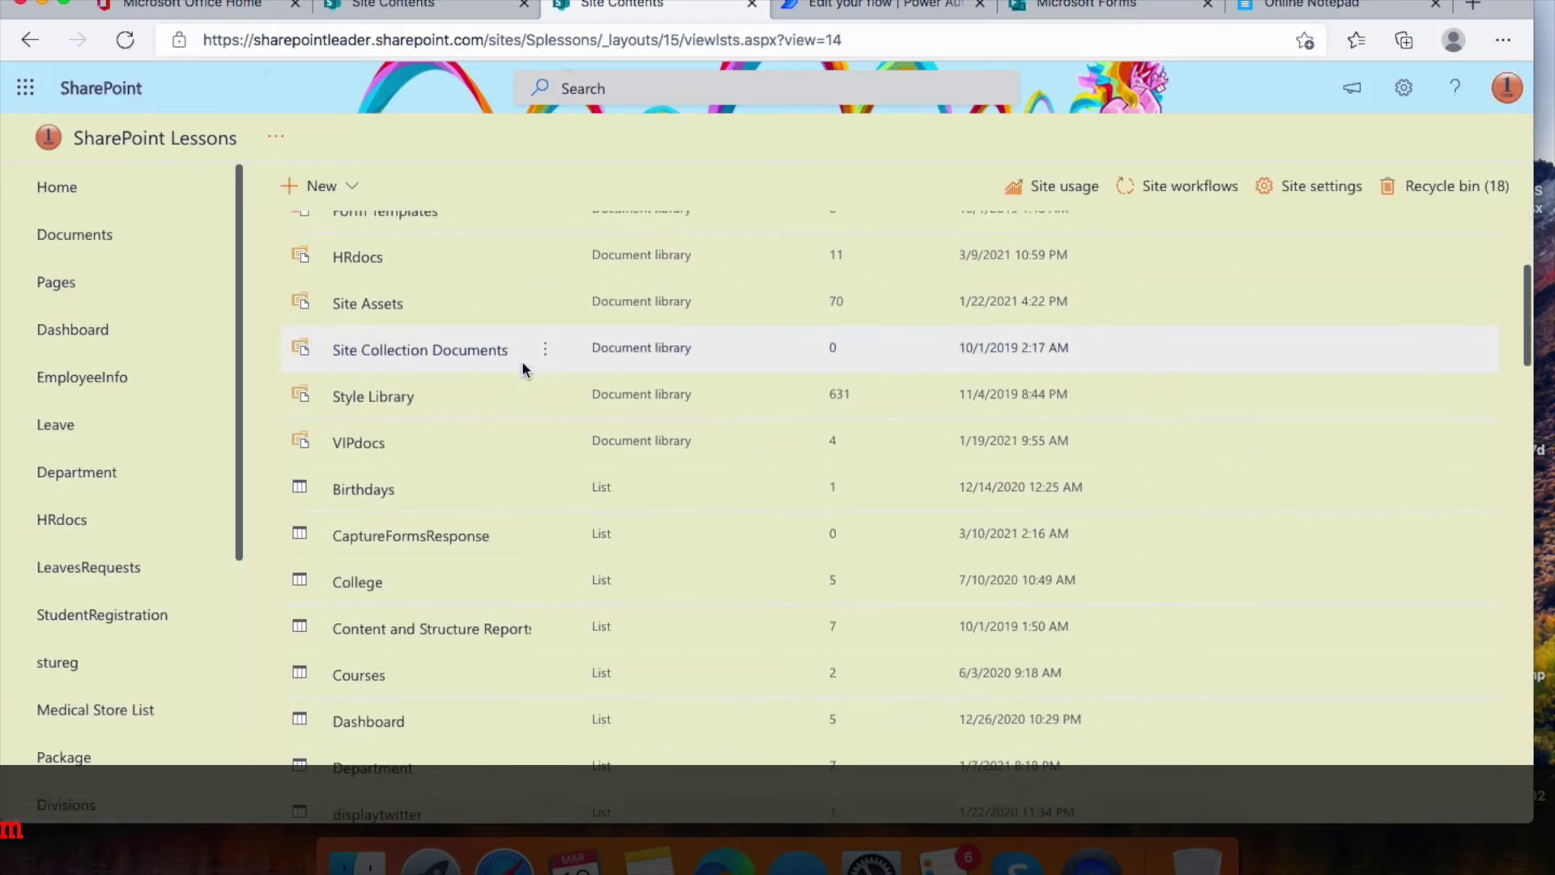
# In the CaptureFormsResponse list, add single line text columns Mobile and Email
pyautogui.click(425, 535)
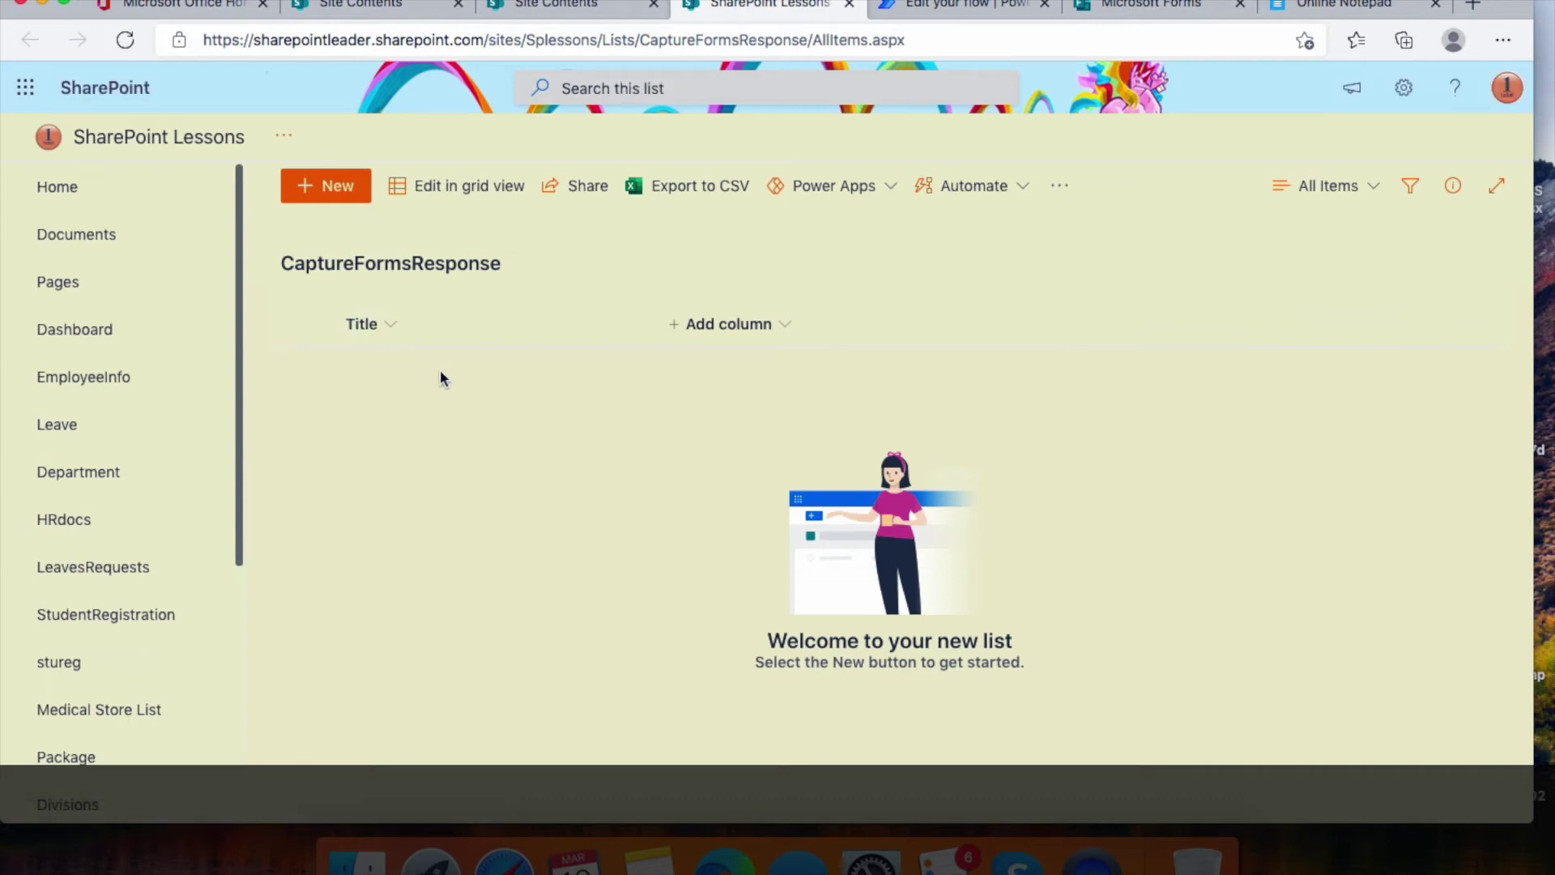
pyautogui.click(787, 324)
pyautogui.click(1032, 332)
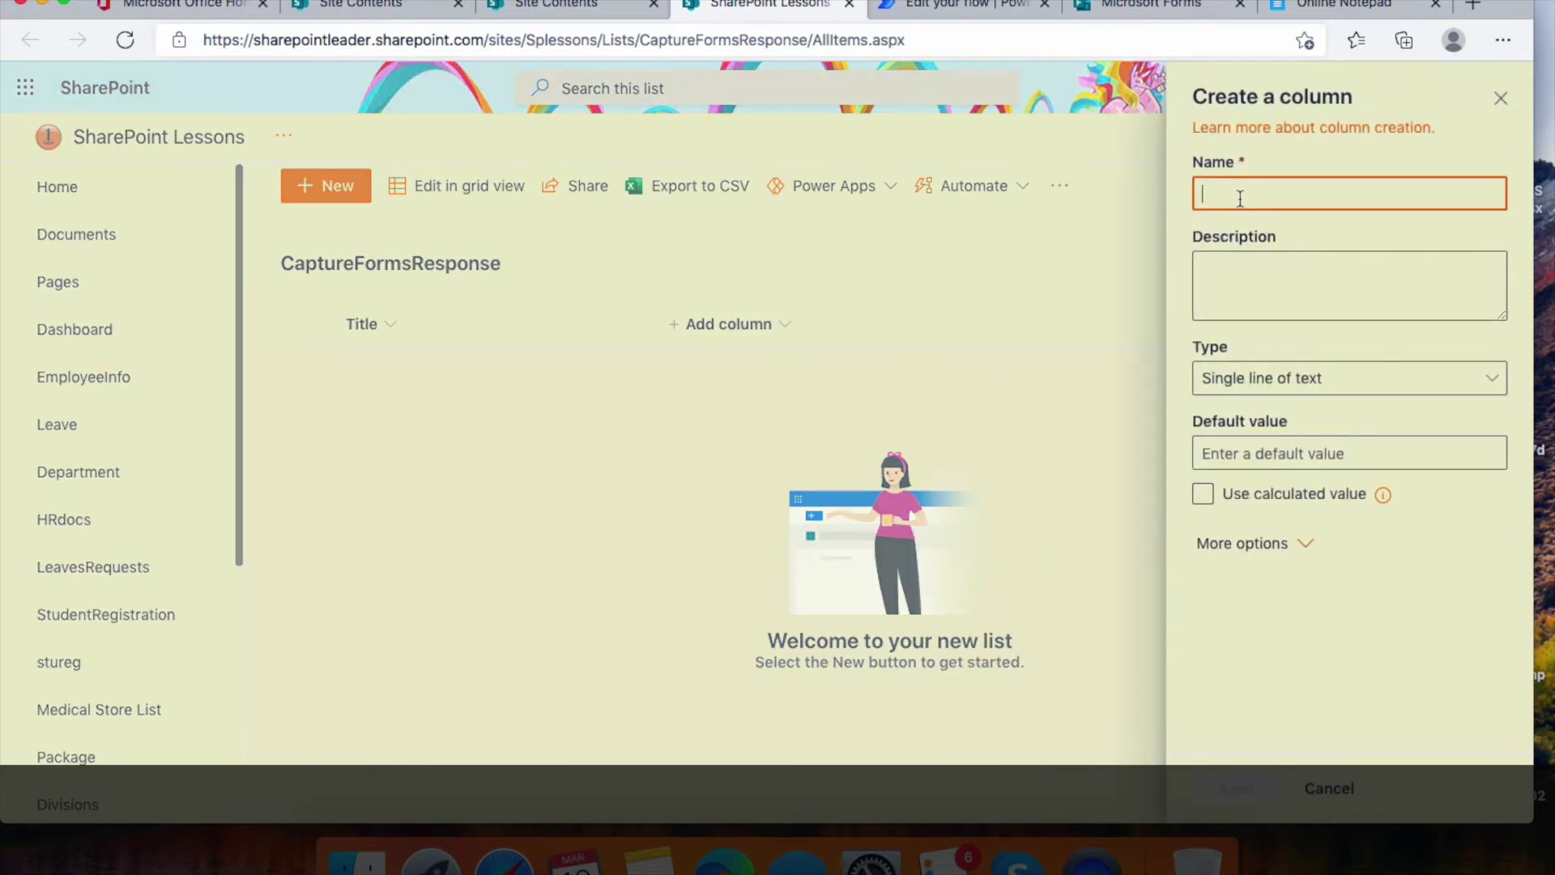
pyautogui.write('Mobile')
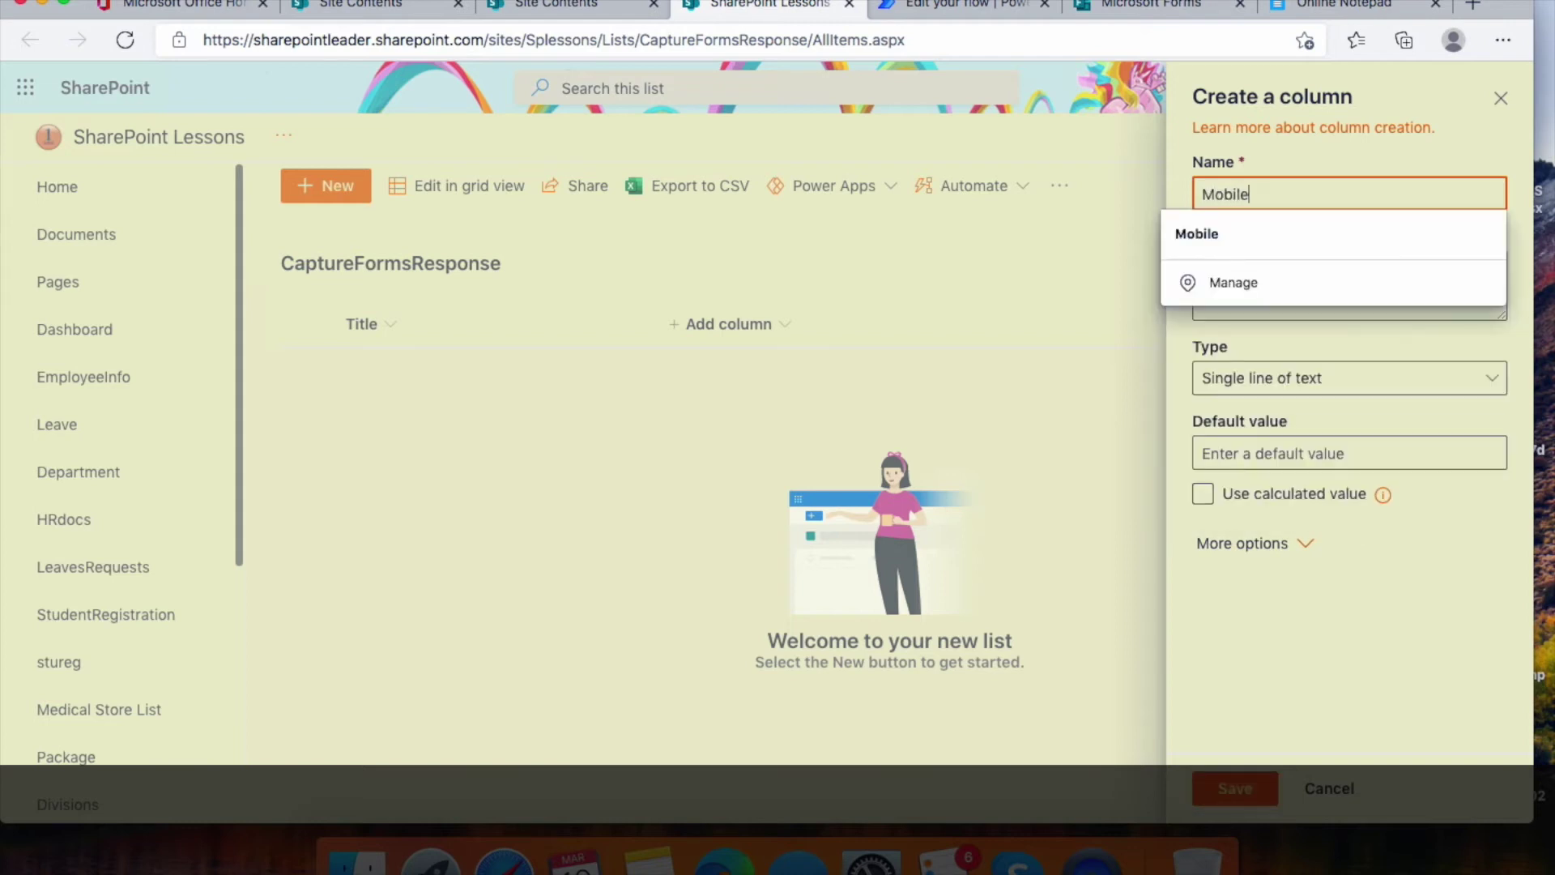
pyautogui.click(1232, 234)
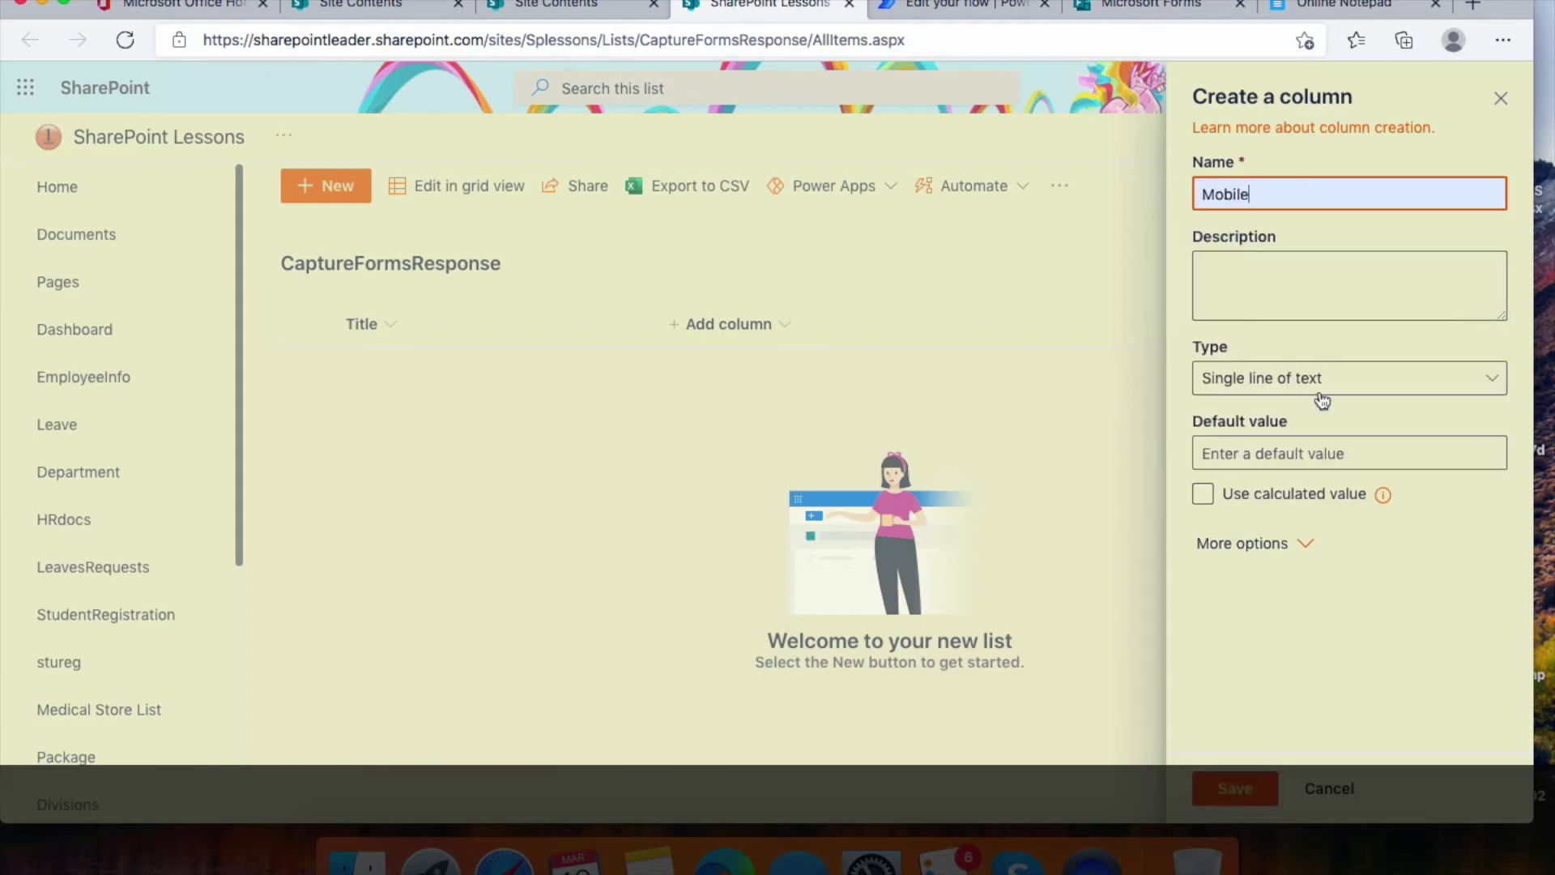
pyautogui.click(1231, 788)
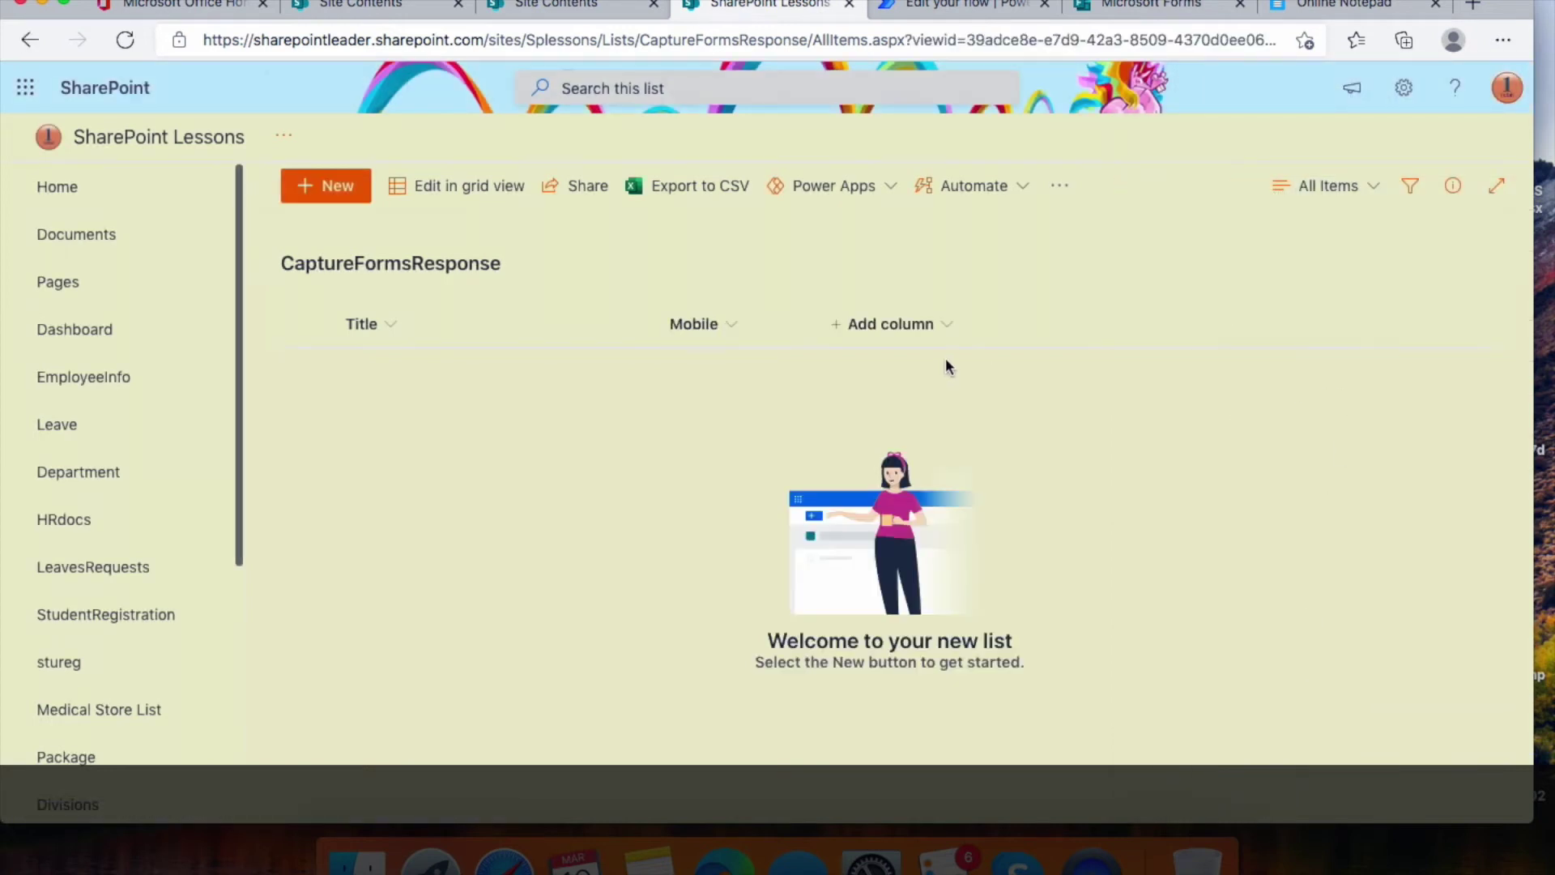
pyautogui.click(949, 328)
pyautogui.click(1221, 319)
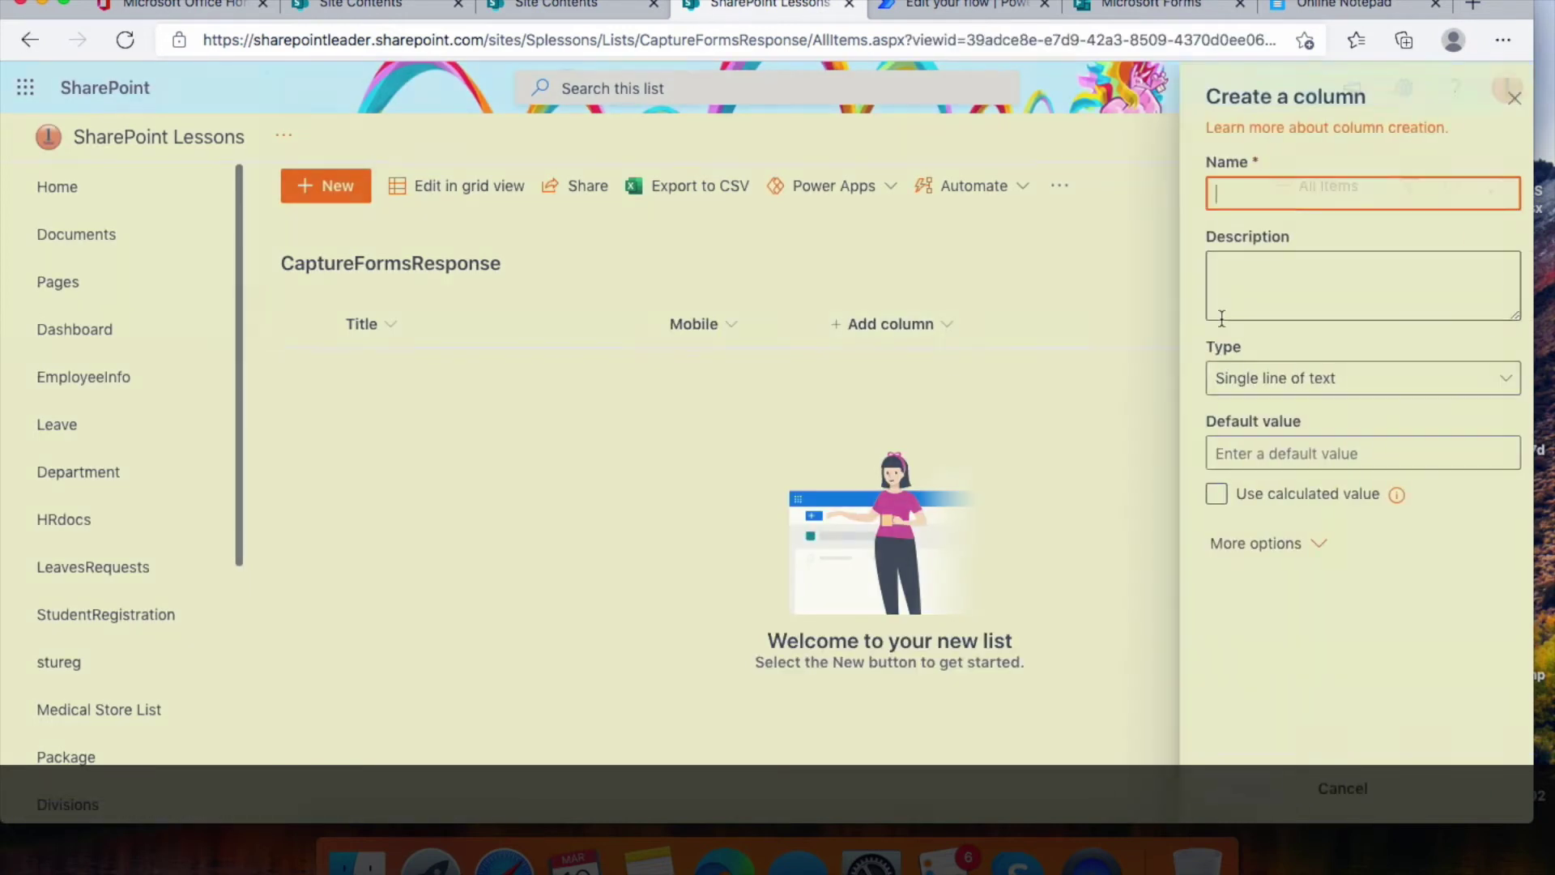
pyautogui.write('E')
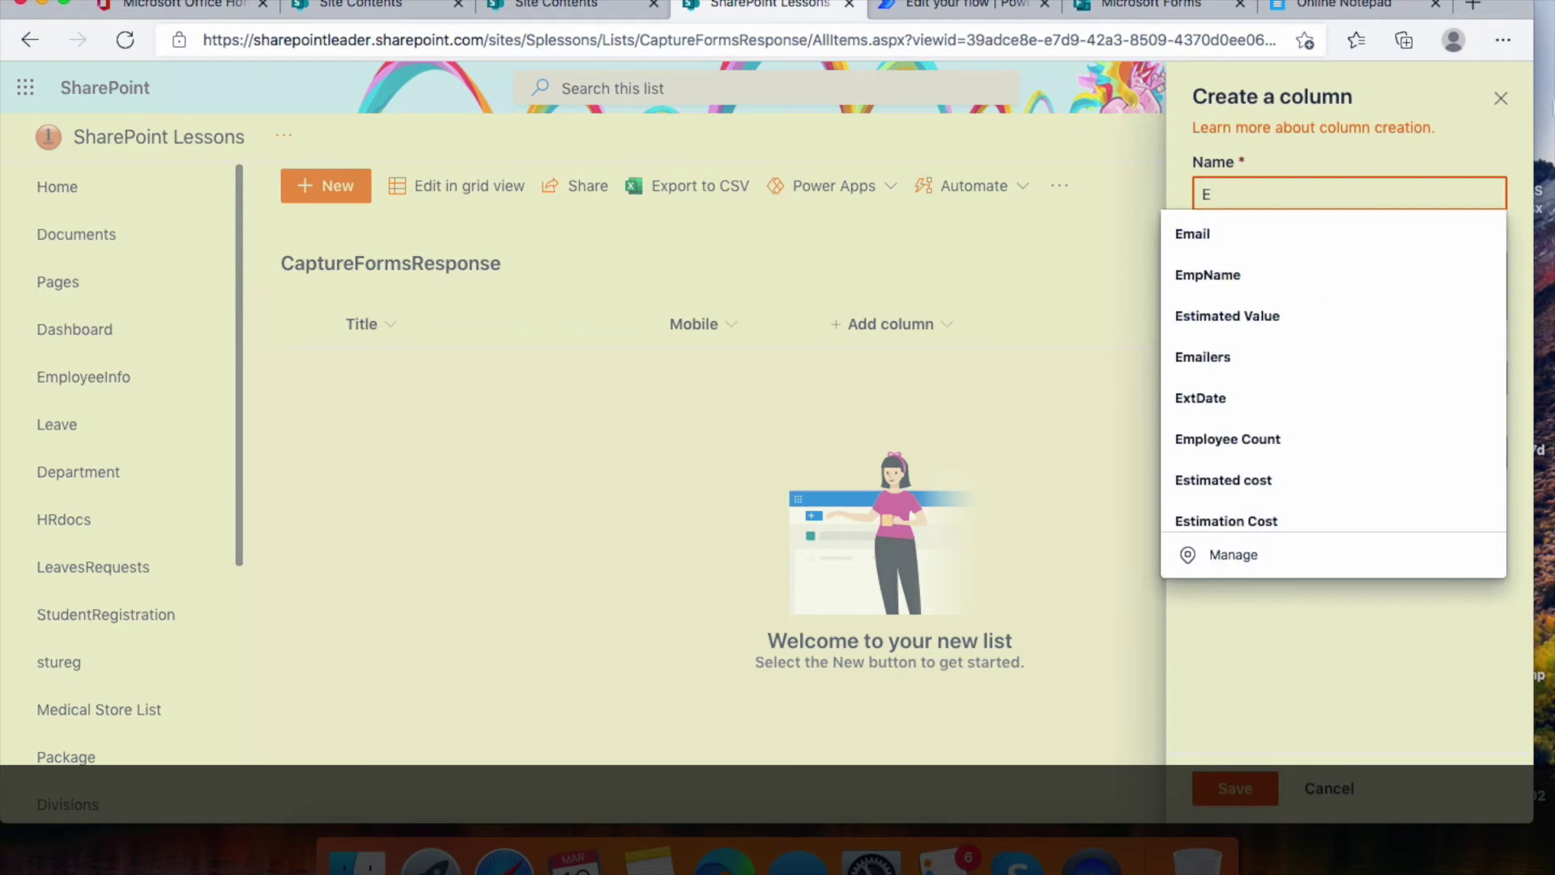
pyautogui.write('mail')
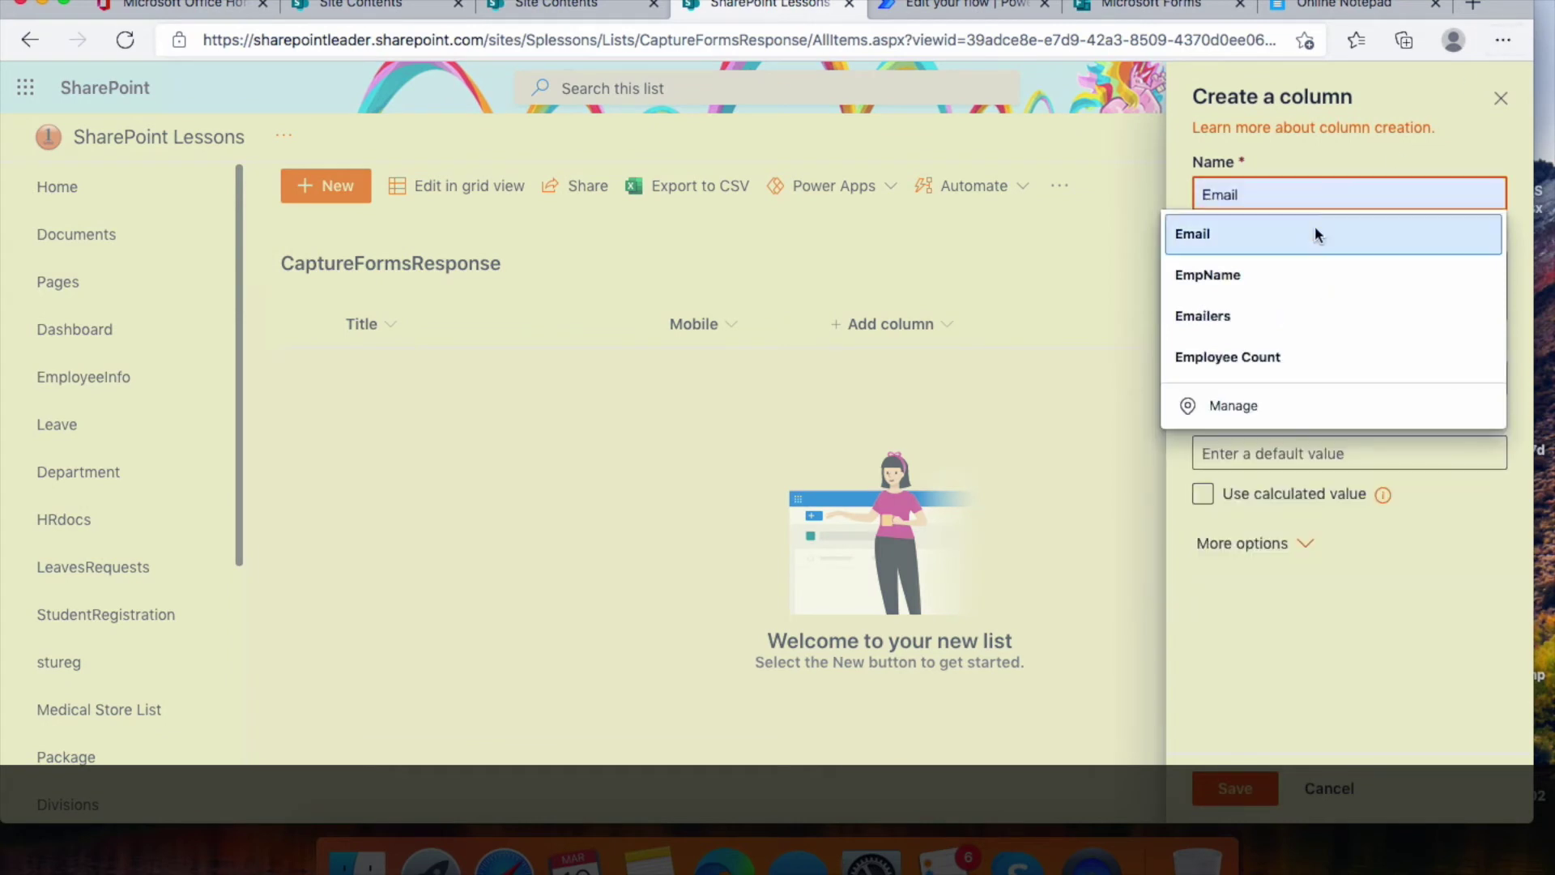
pyautogui.click(1314, 236)
pyautogui.click(1240, 794)
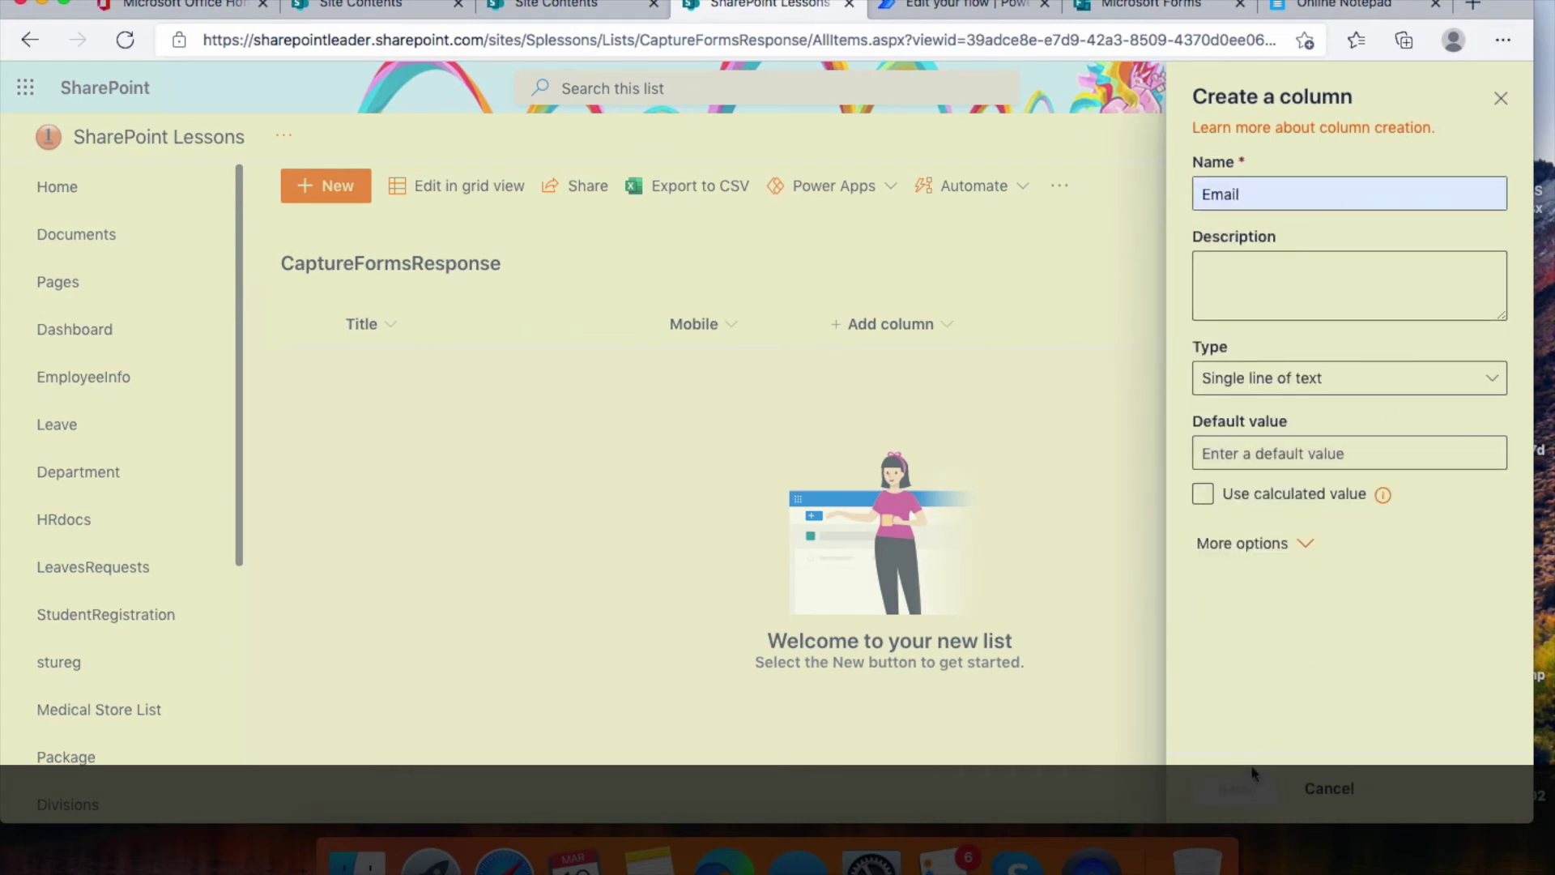
# Add single line text columns Capital of India and Capital of China
pyautogui.click(1110, 326)
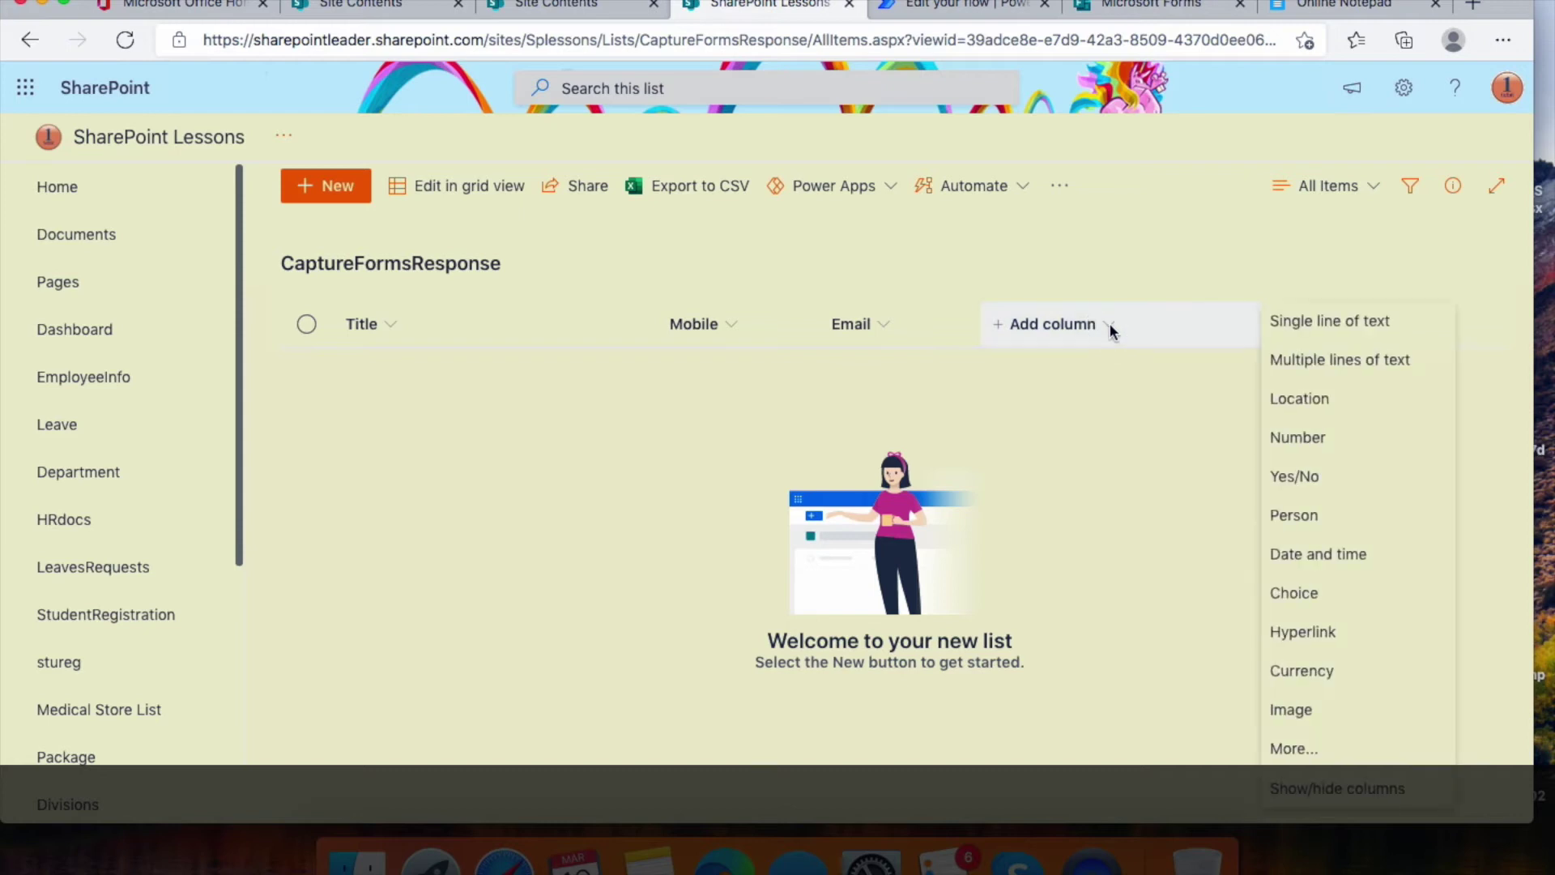
pyautogui.click(1350, 328)
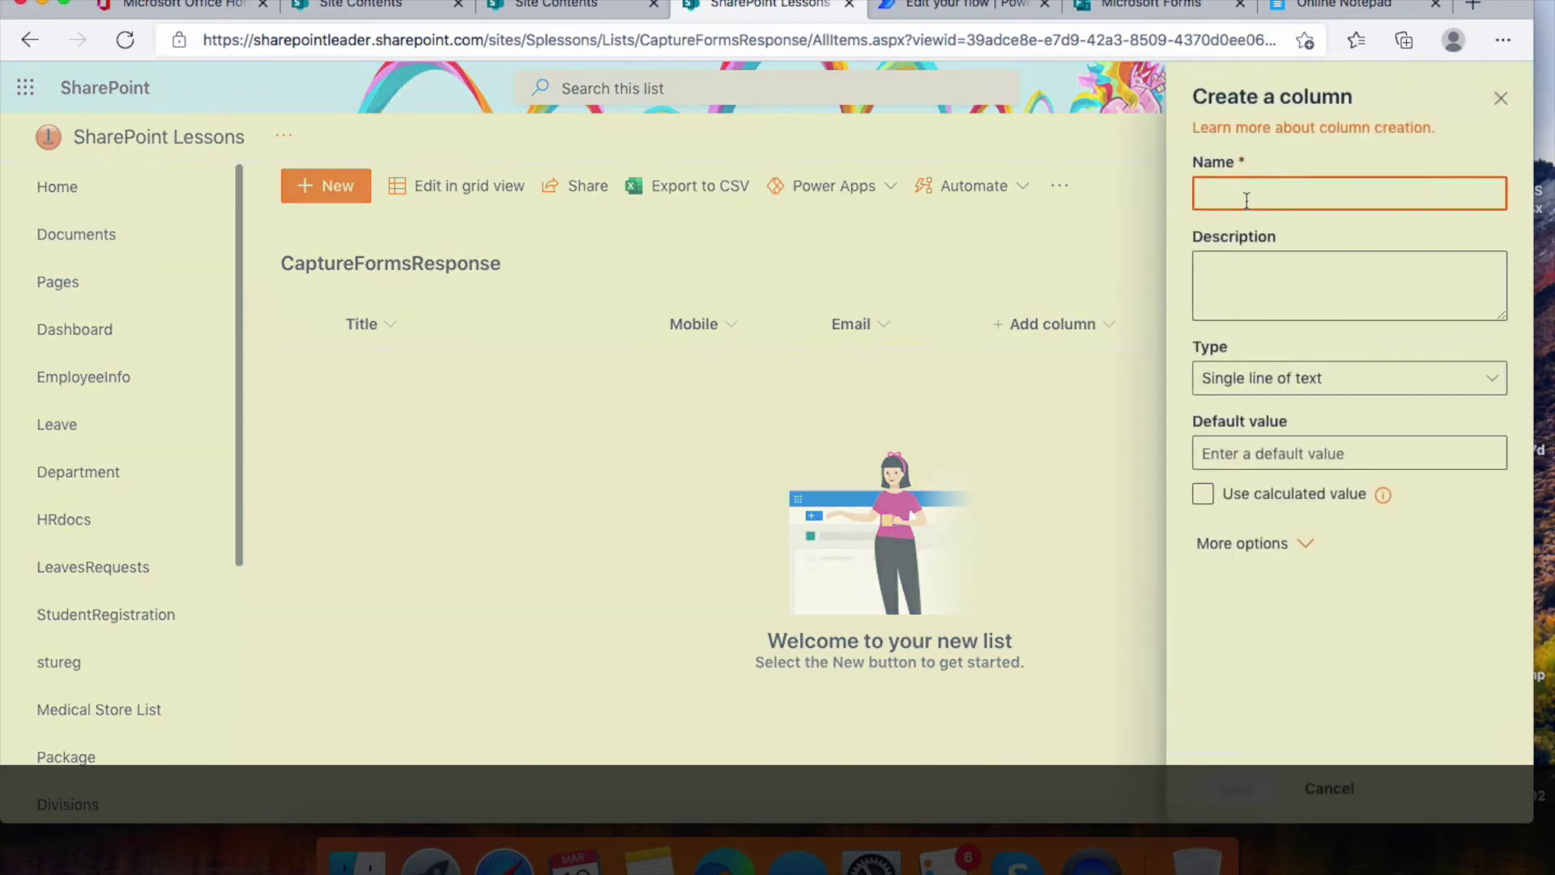
pyautogui.click(1246, 198)
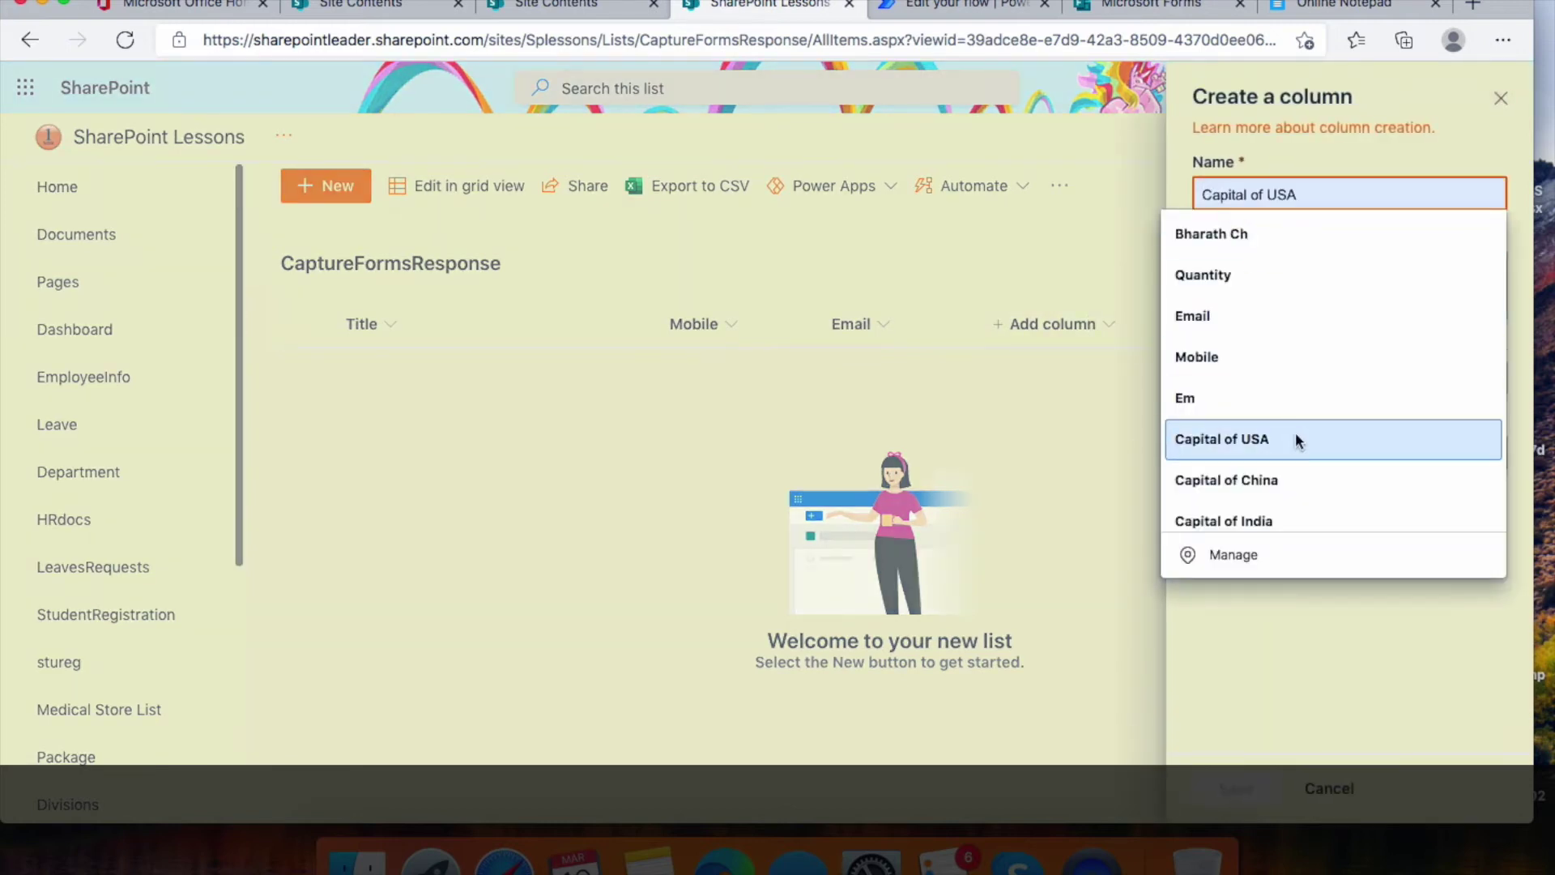
pyautogui.click(1315, 510)
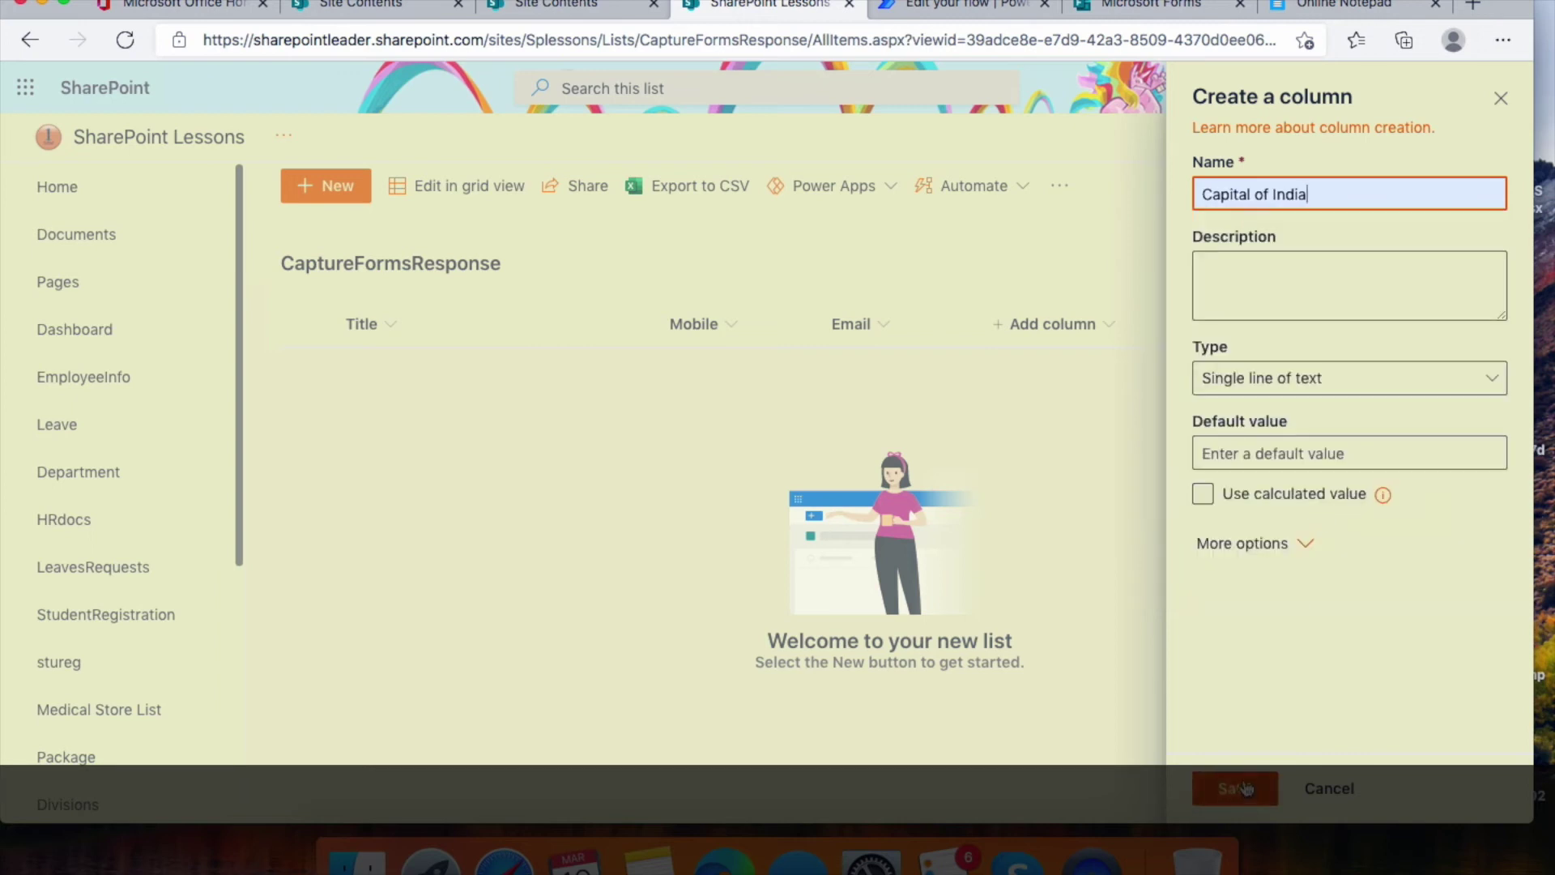
pyautogui.click(1245, 788)
pyautogui.click(1273, 326)
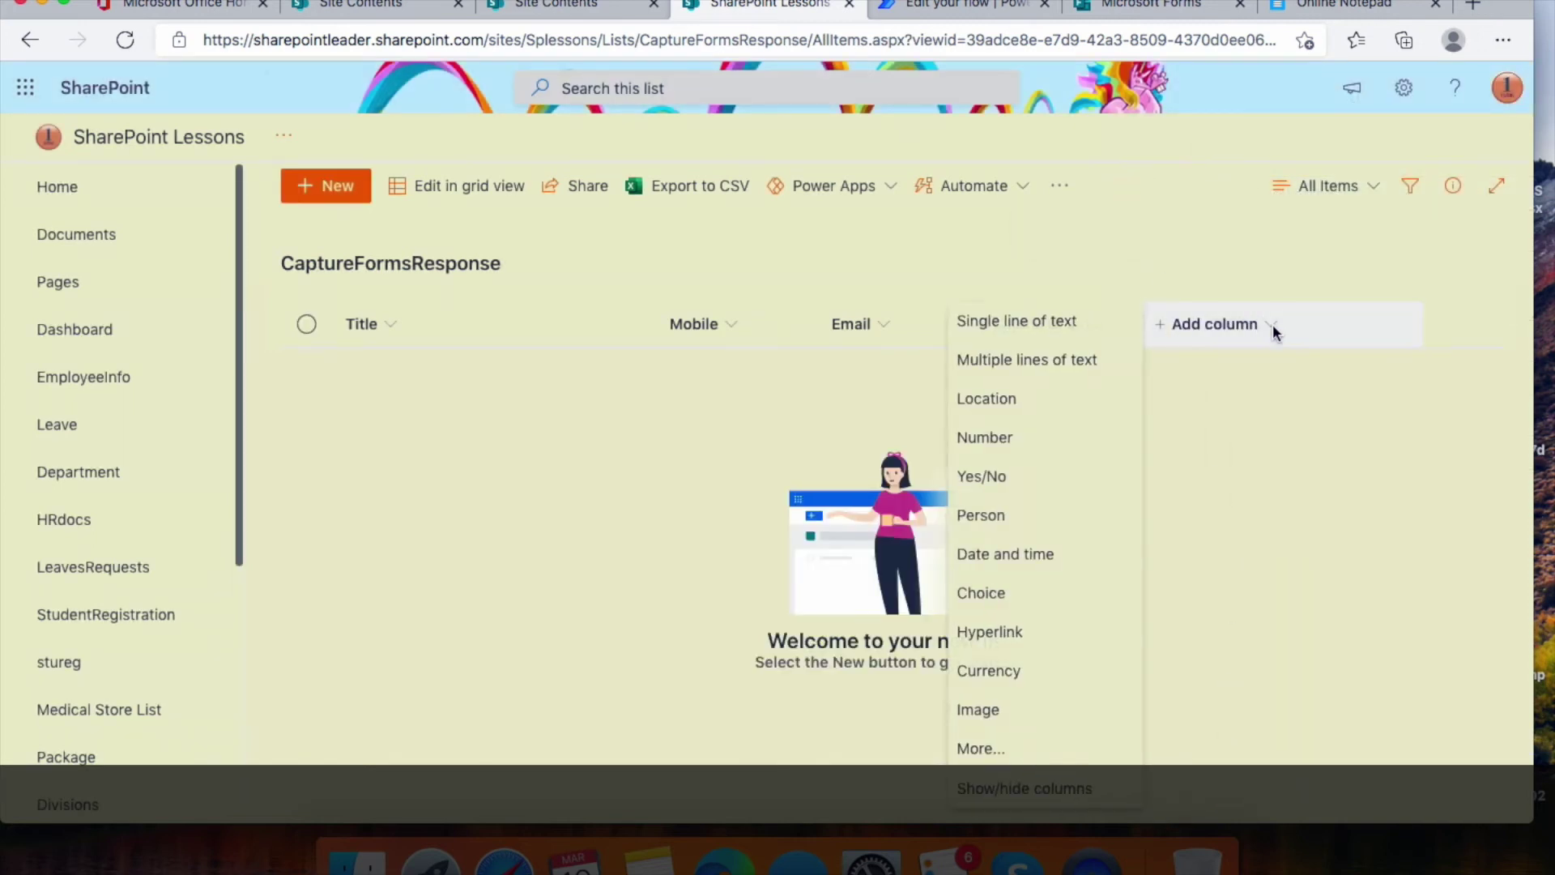
pyautogui.click(1079, 328)
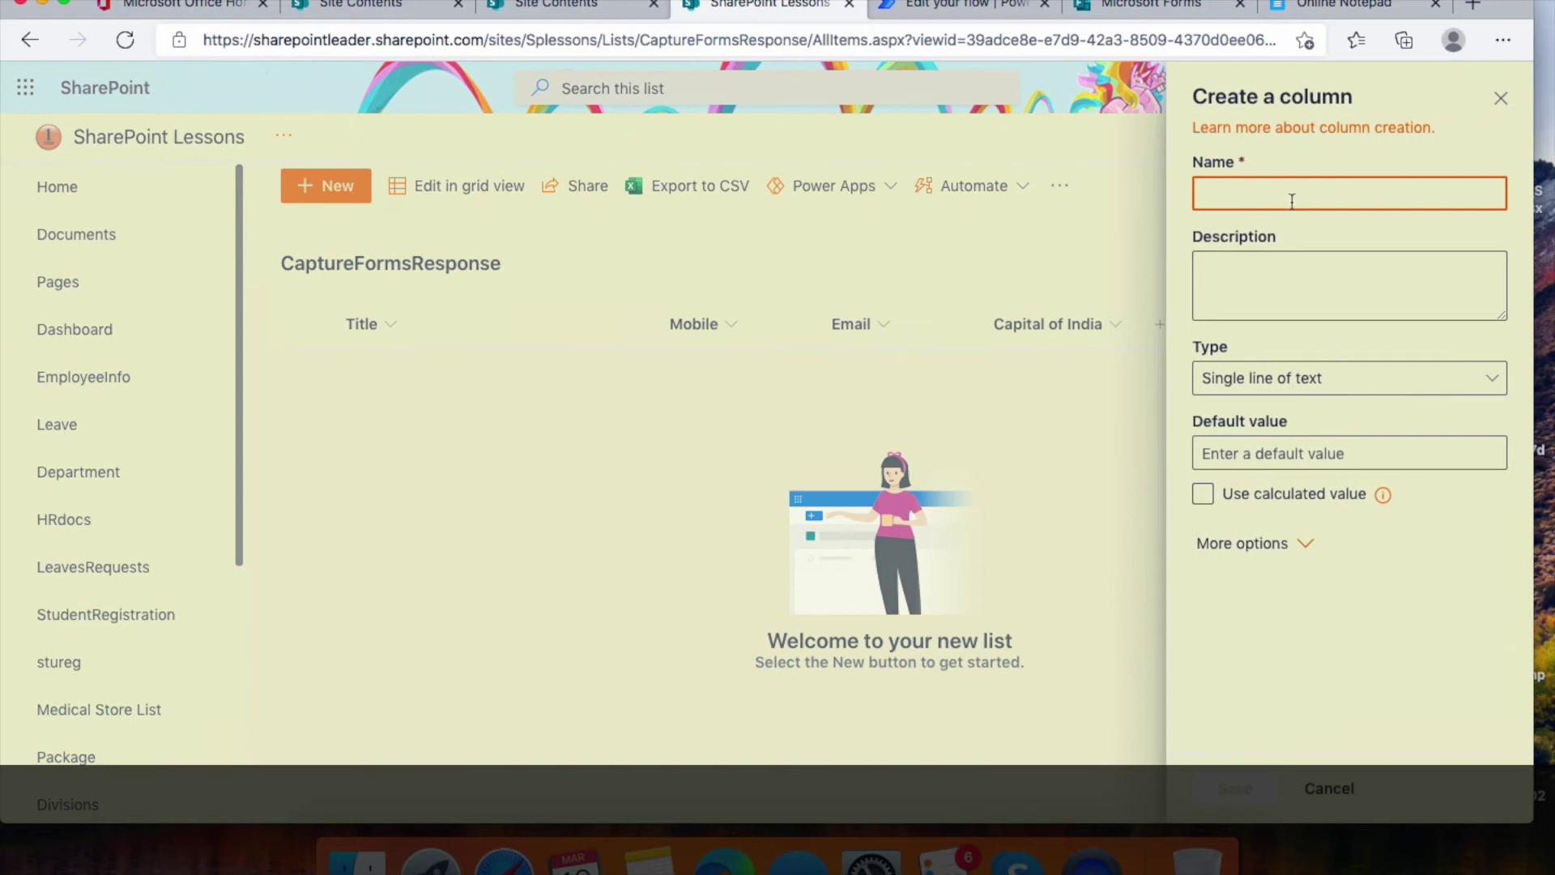
pyautogui.click(1291, 200)
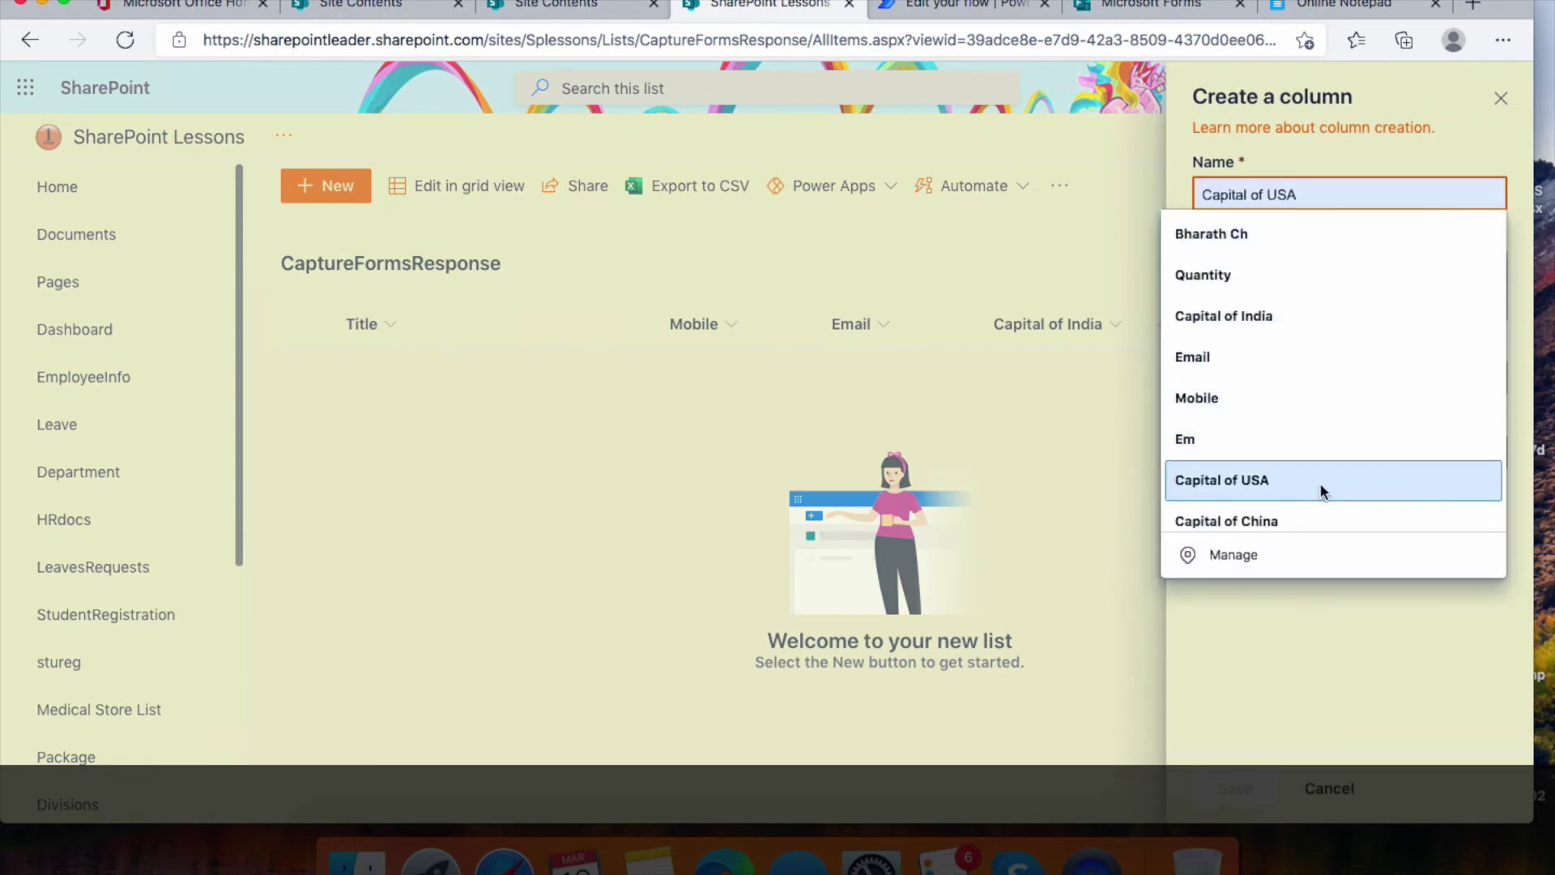
pyautogui.click(1332, 514)
pyautogui.click(1260, 786)
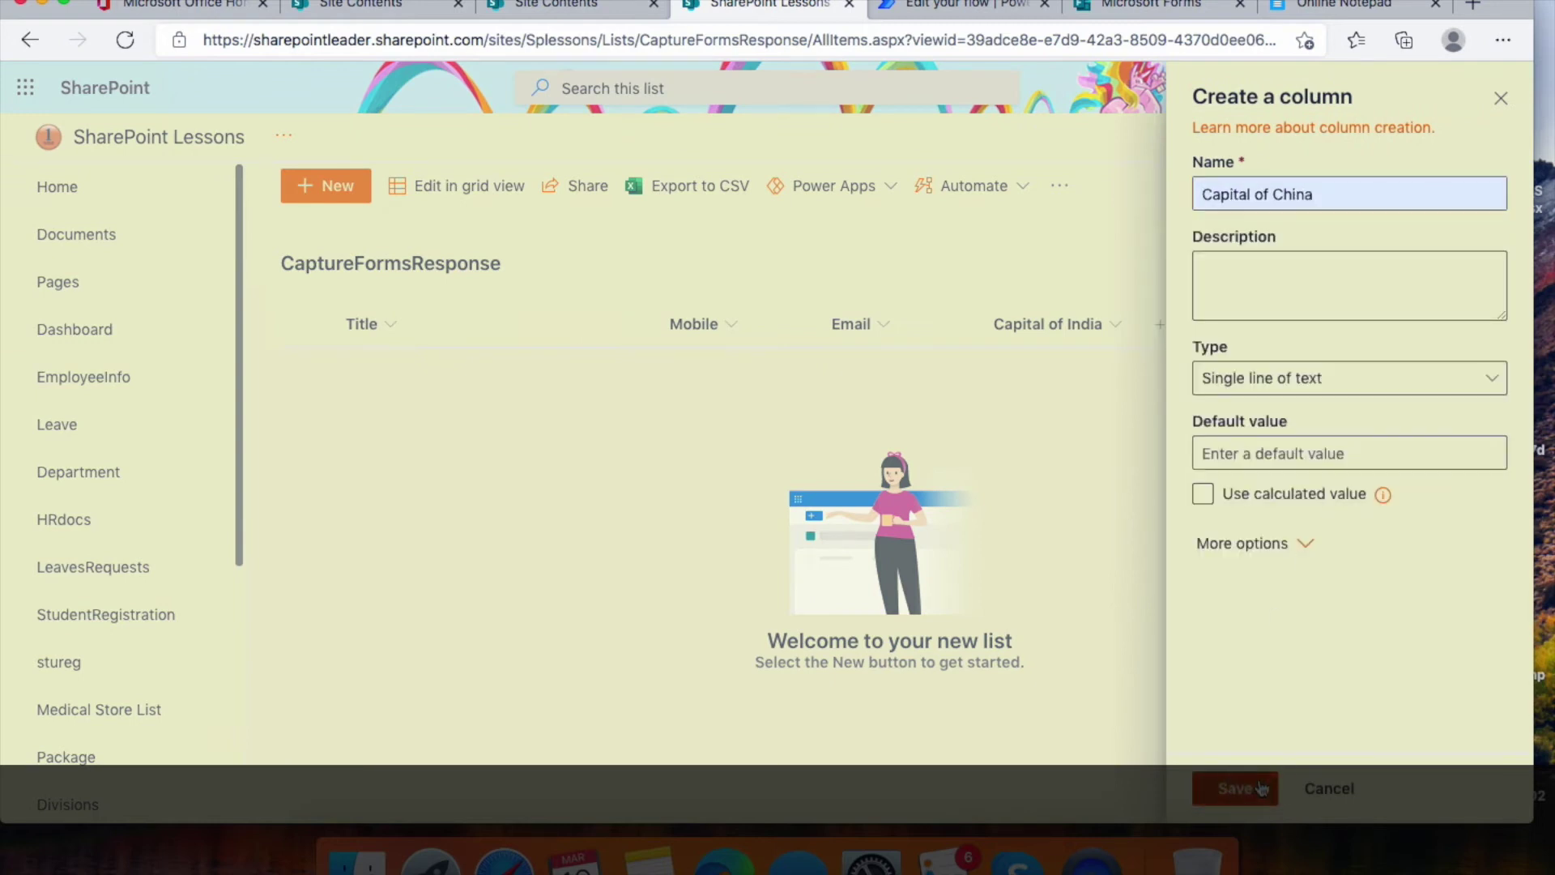
# Add the Capital of USA text column, then return to Power Automate
pyautogui.click(1429, 323)
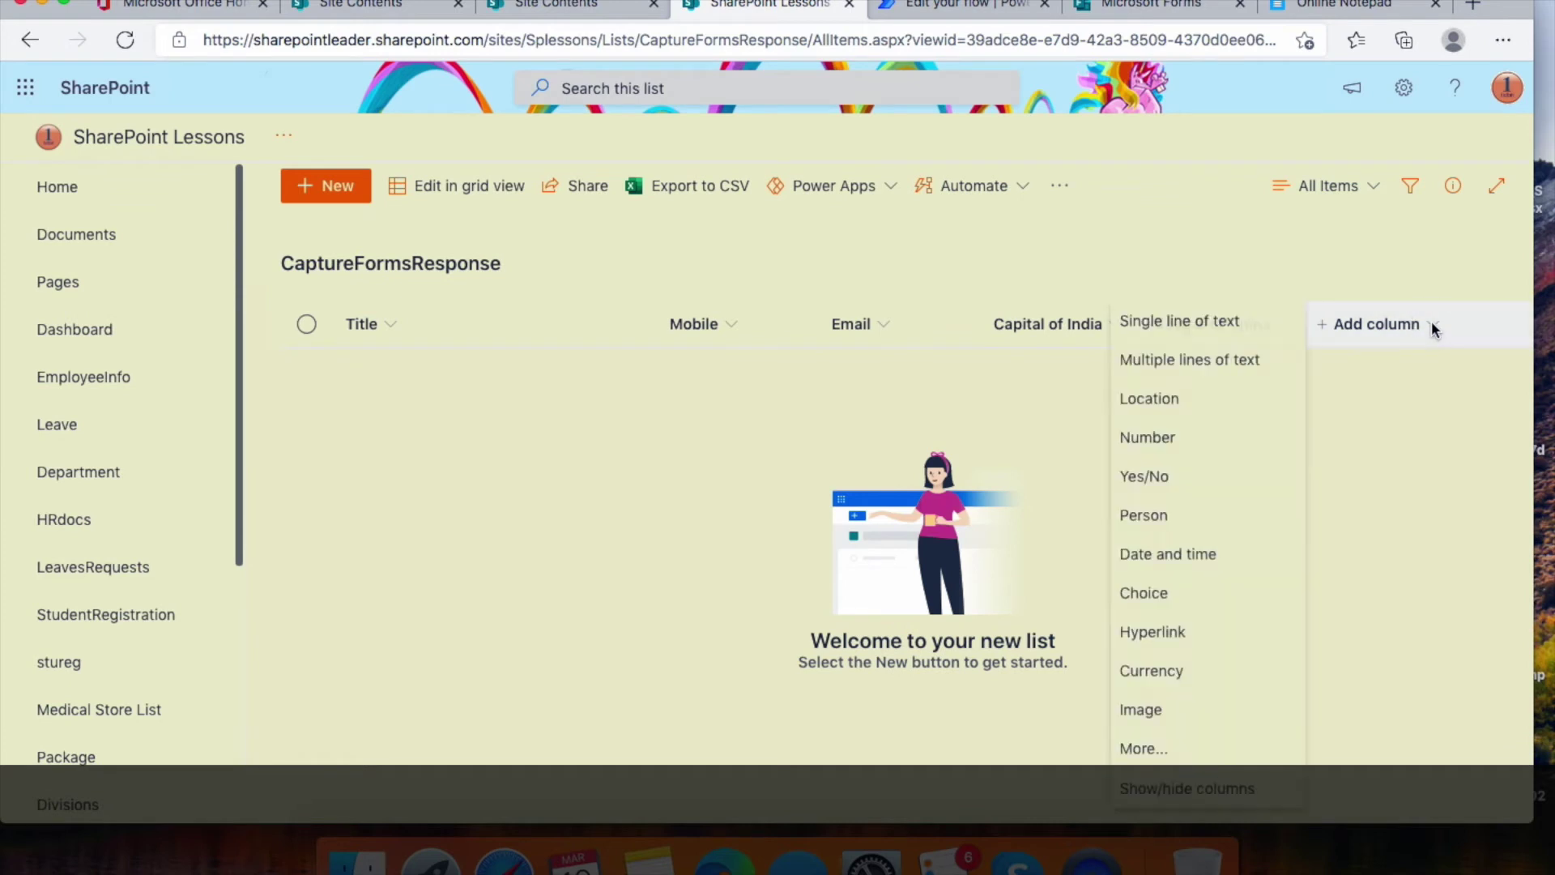
pyautogui.click(1221, 322)
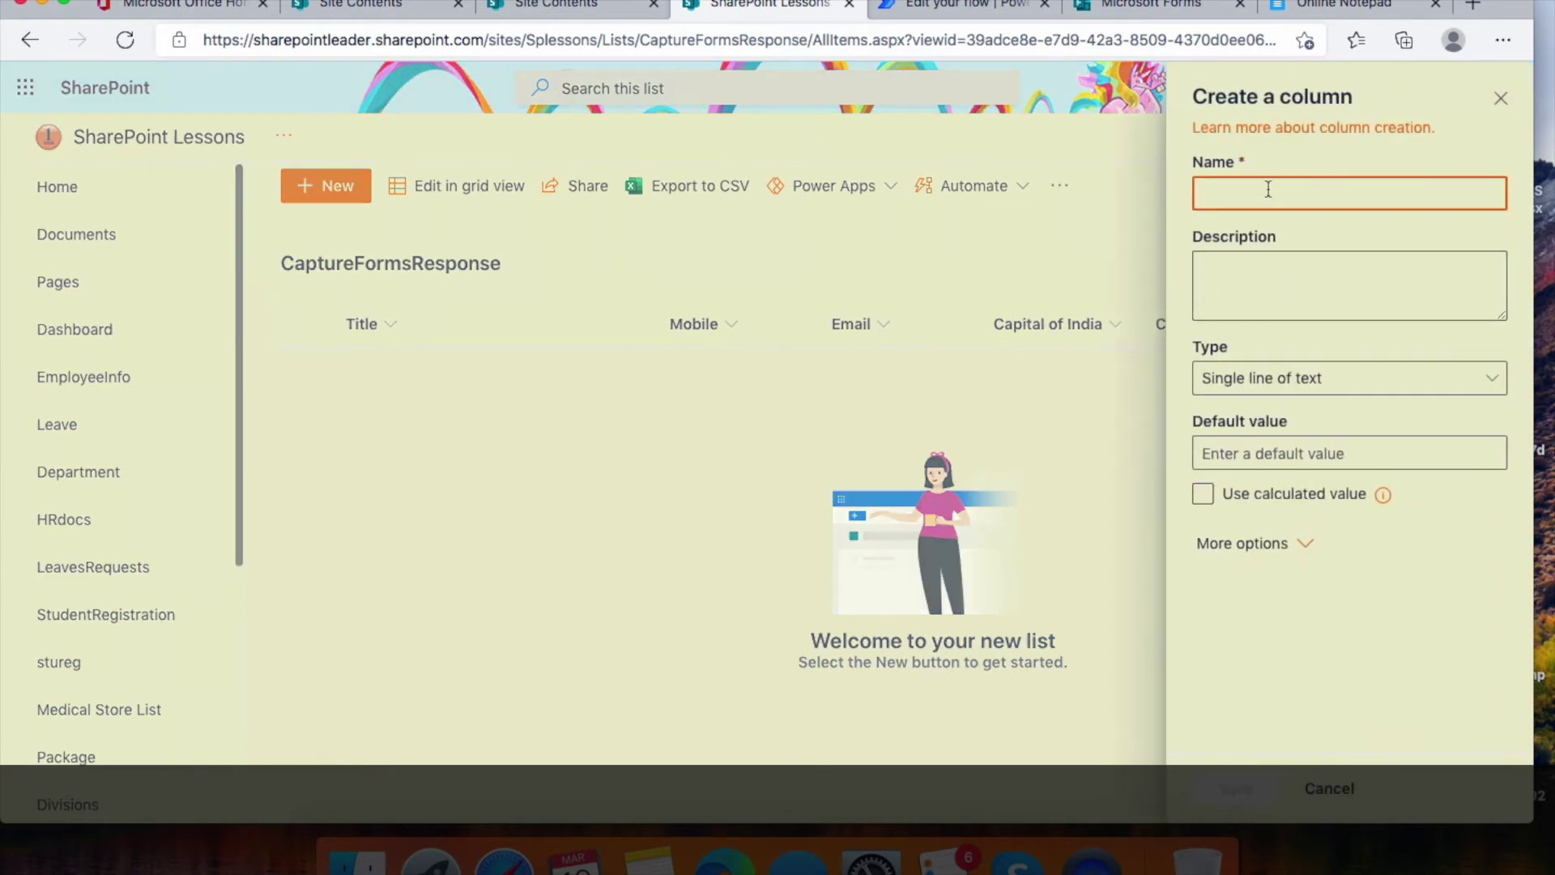
pyautogui.click(1268, 189)
pyautogui.click(1319, 506)
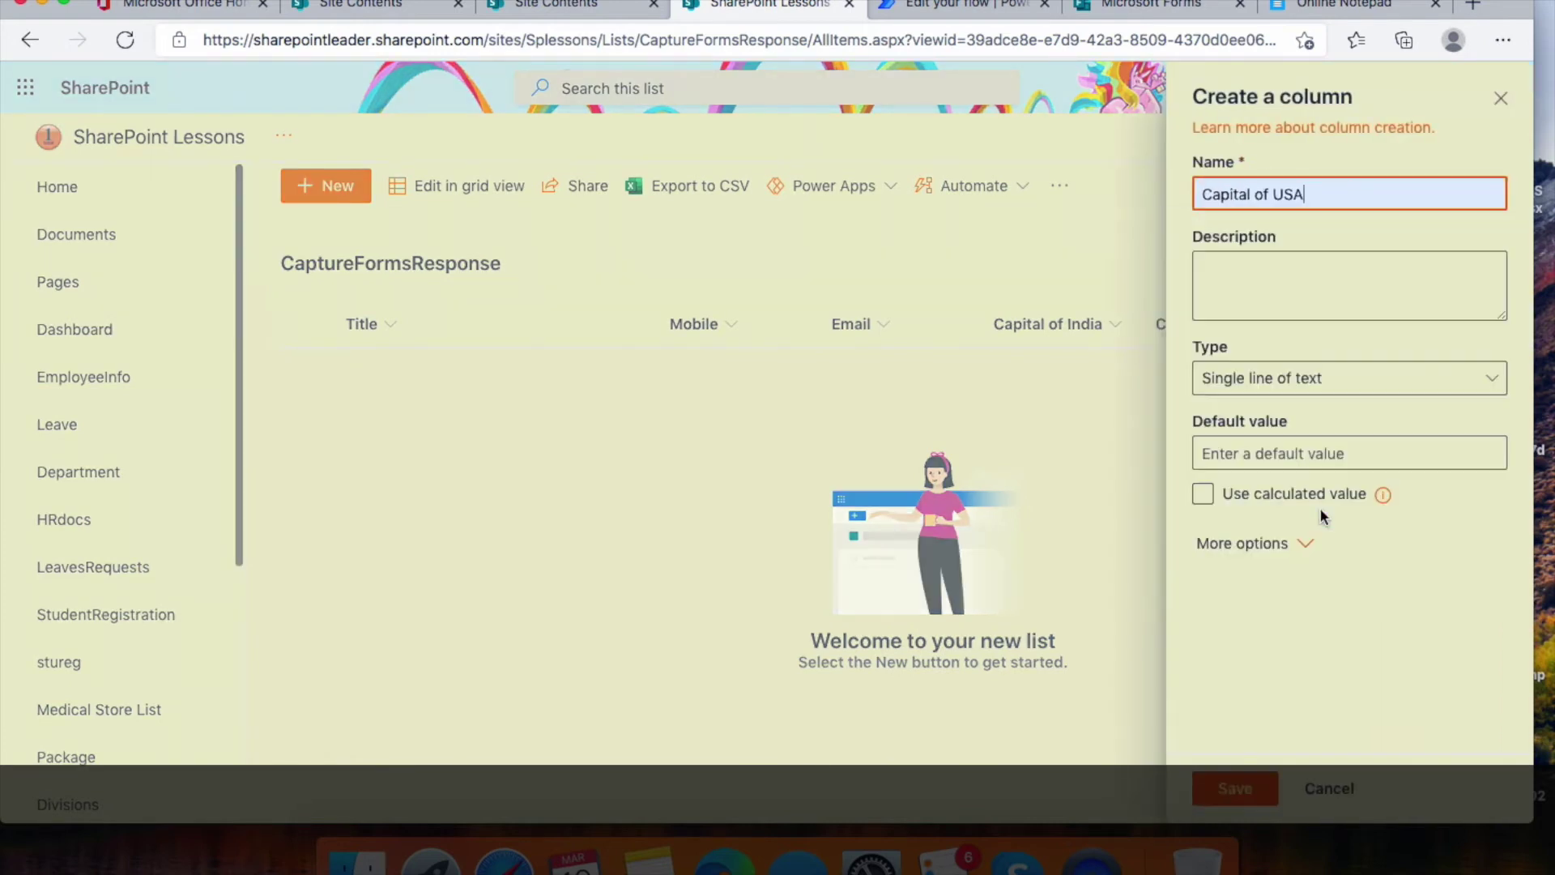
pyautogui.click(1234, 789)
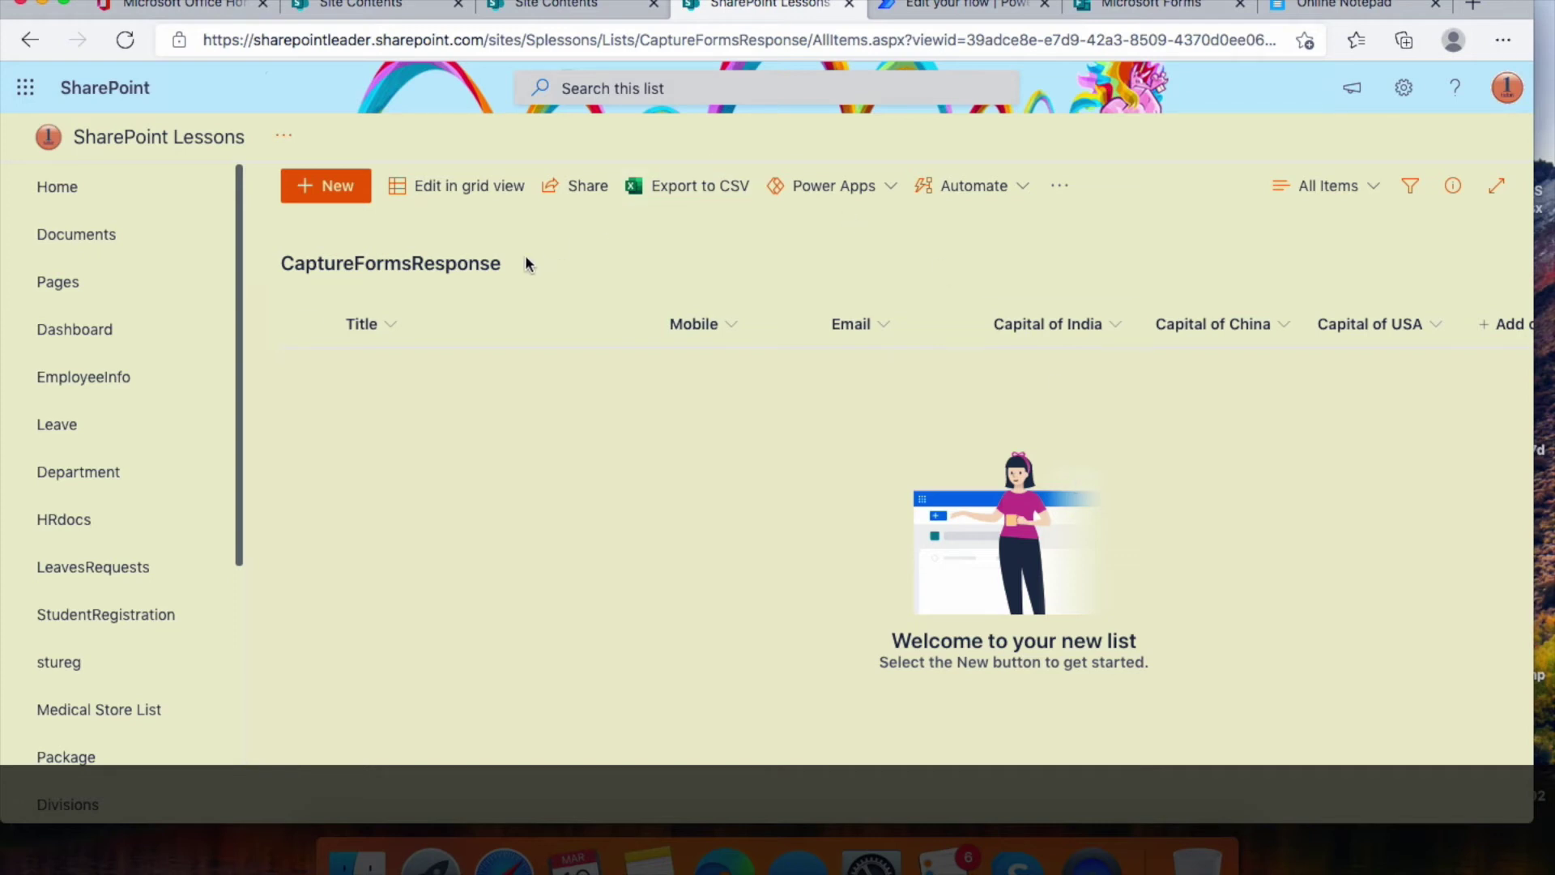
pyautogui.click(949, 10)
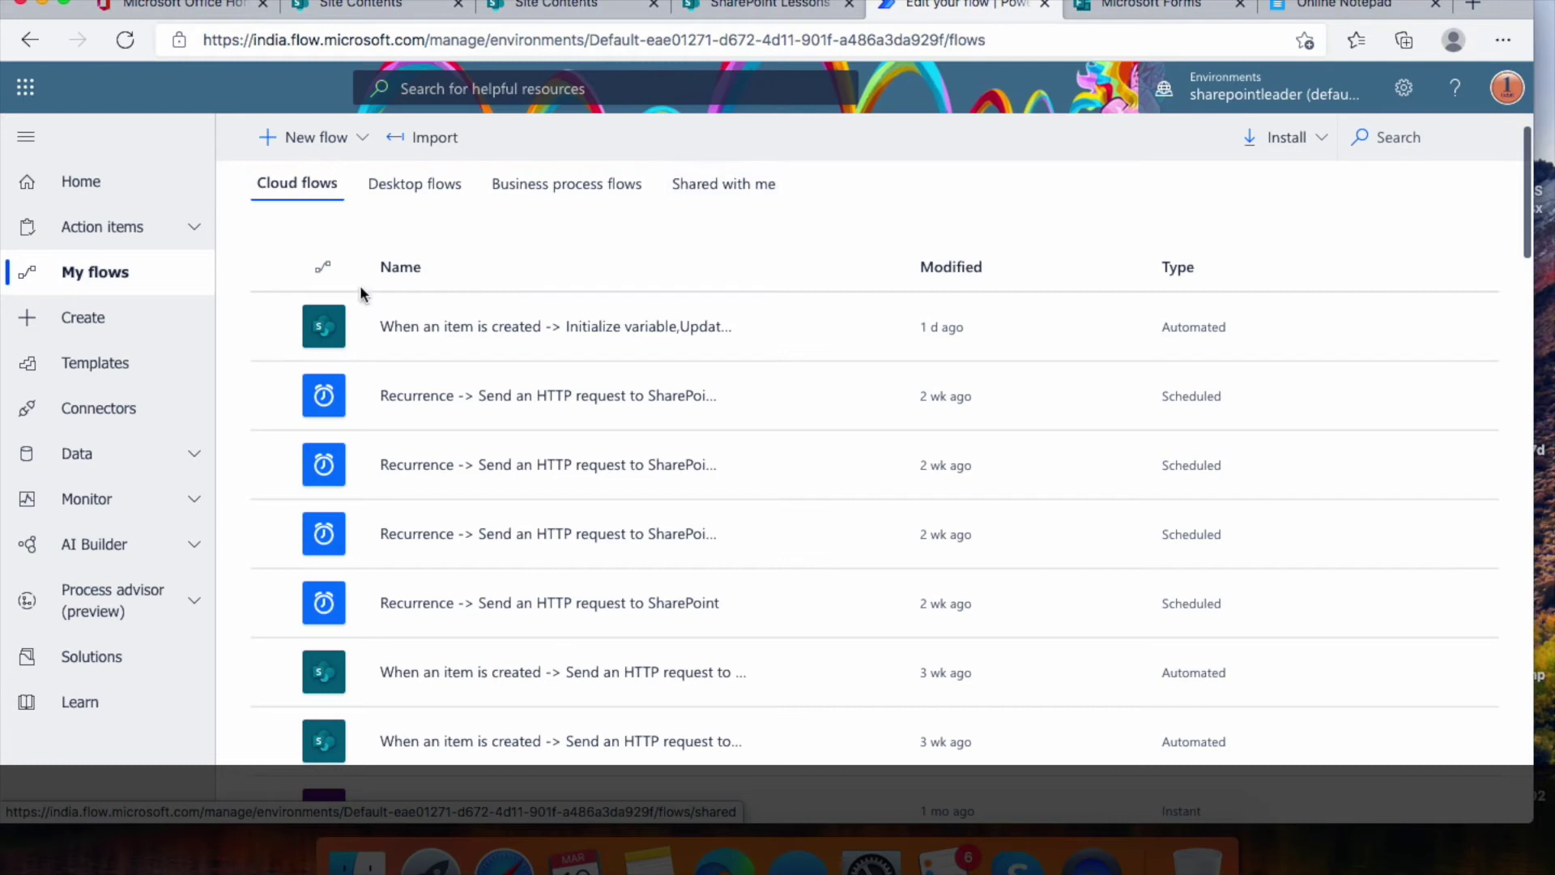
# Start a blank automated cloud flow with the Forms 'When a new response is submitted' trigger
pyautogui.click(91, 324)
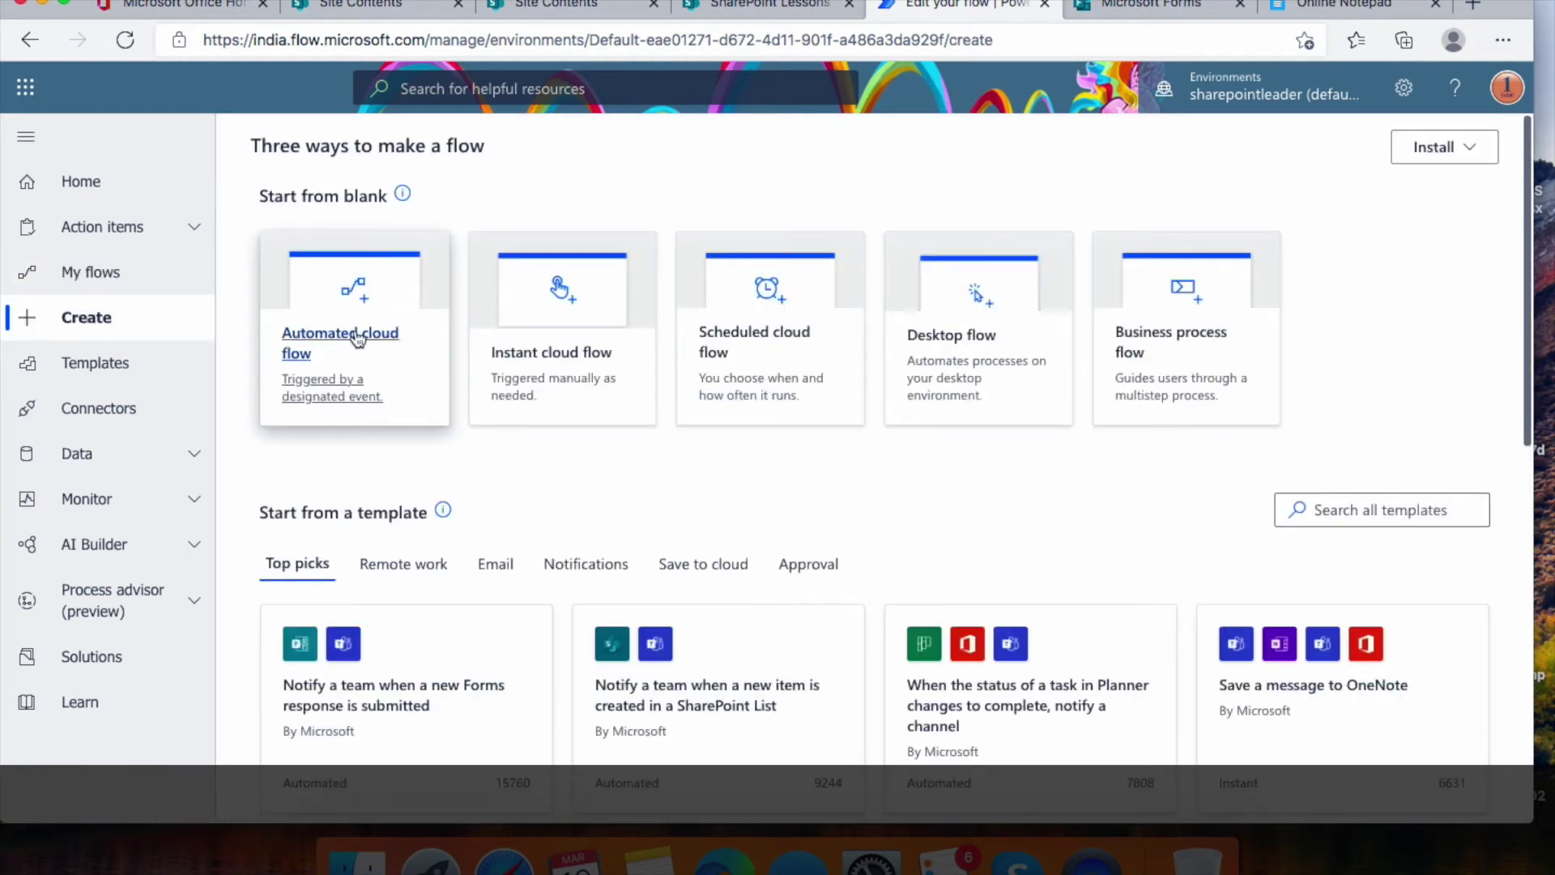
pyautogui.click(357, 339)
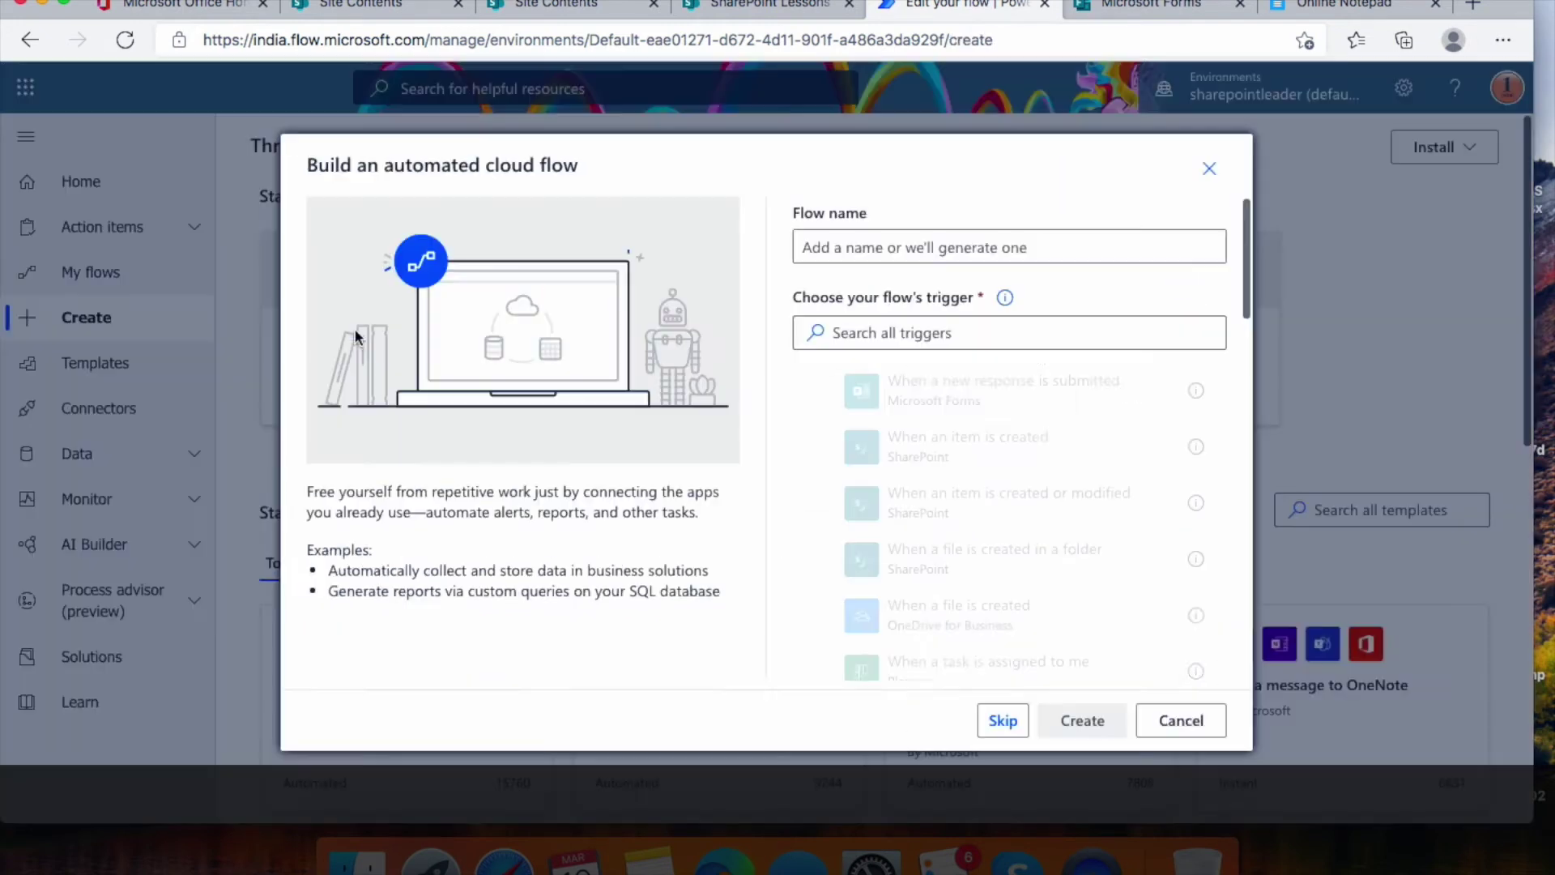
pyautogui.click(1003, 720)
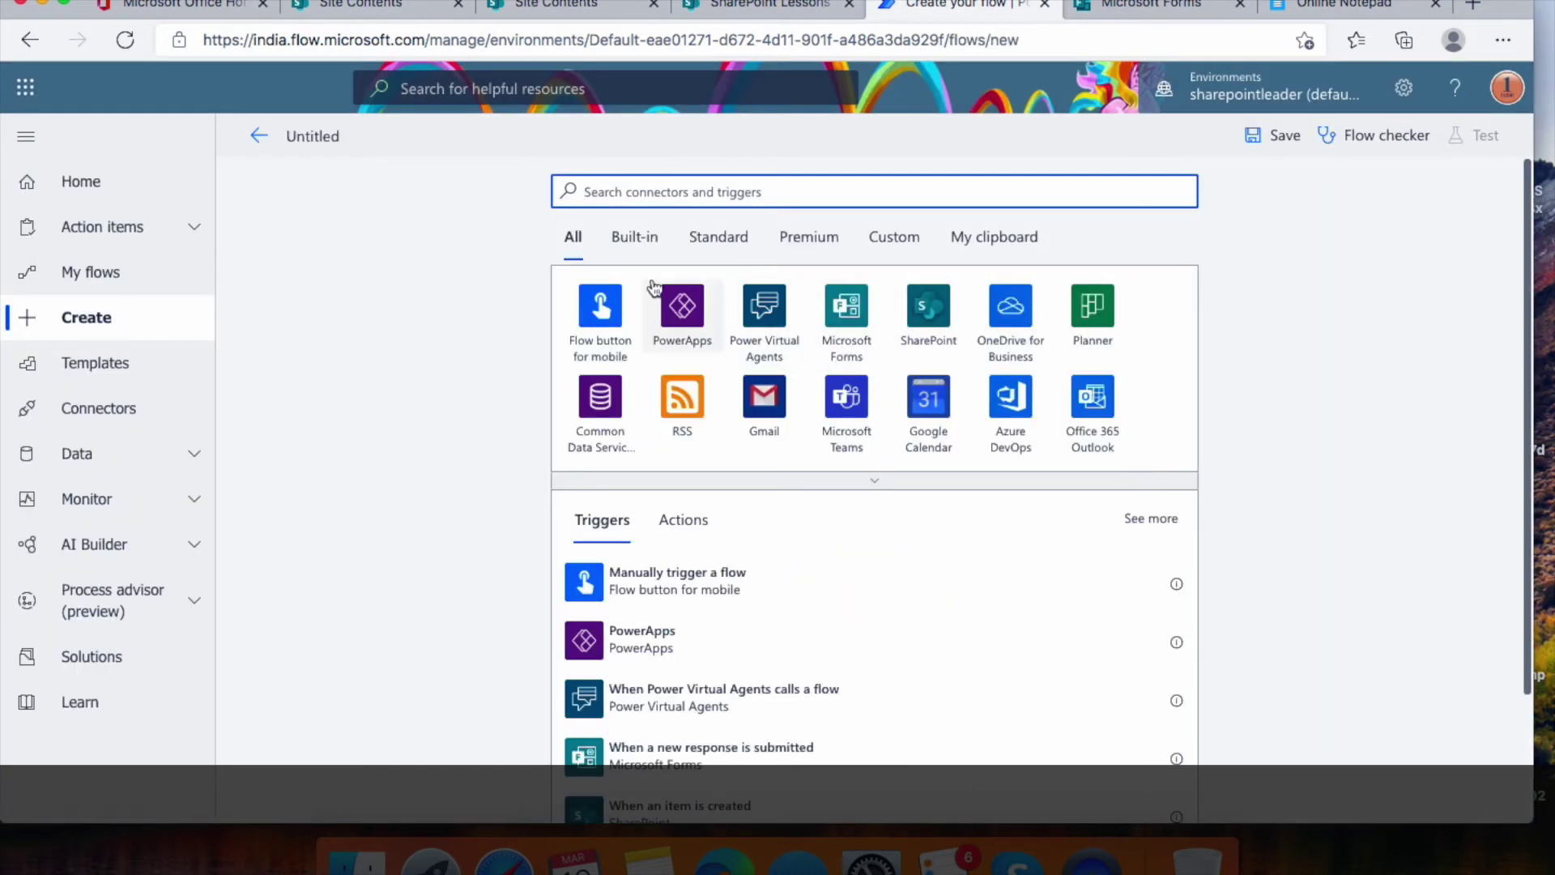
pyautogui.click(852, 318)
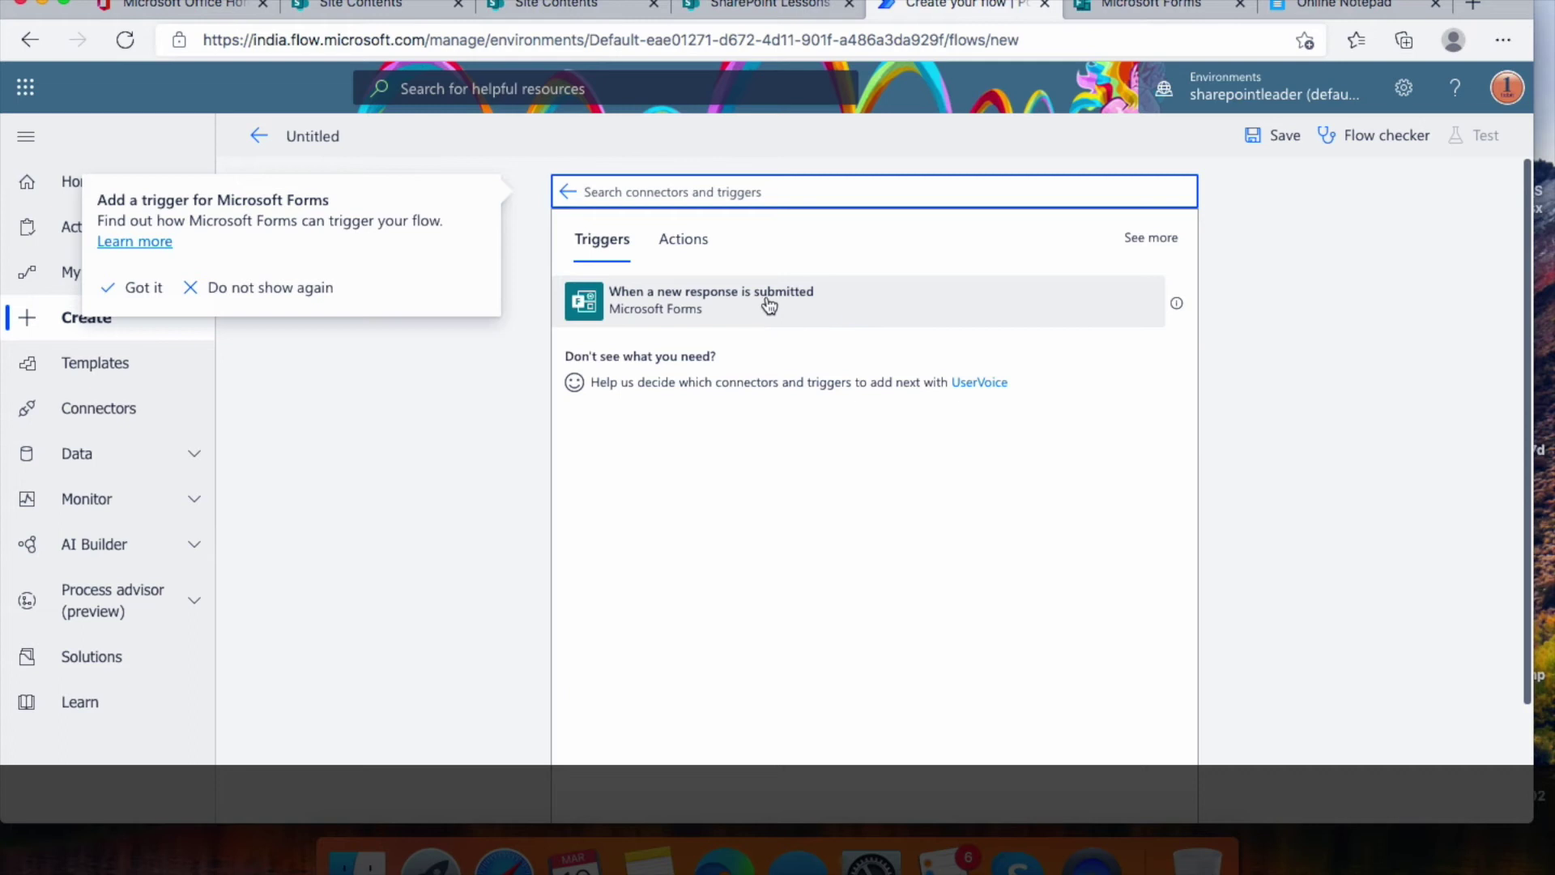
pyautogui.click(801, 305)
pyautogui.click(801, 305)
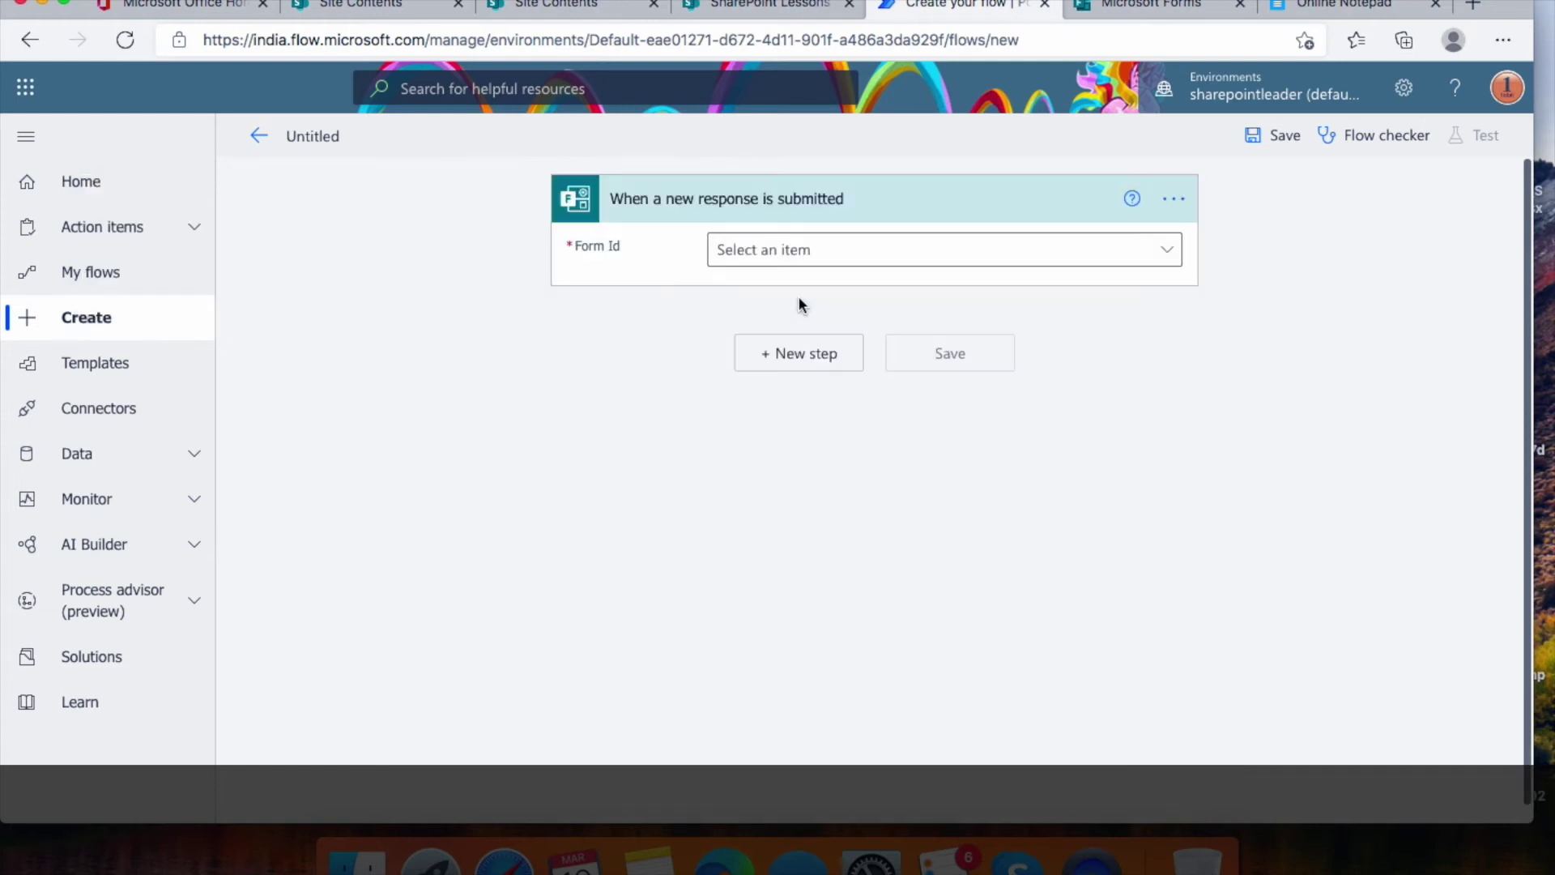
# Set the trigger's Form Id to Capitals of Countries
pyautogui.click(1167, 254)
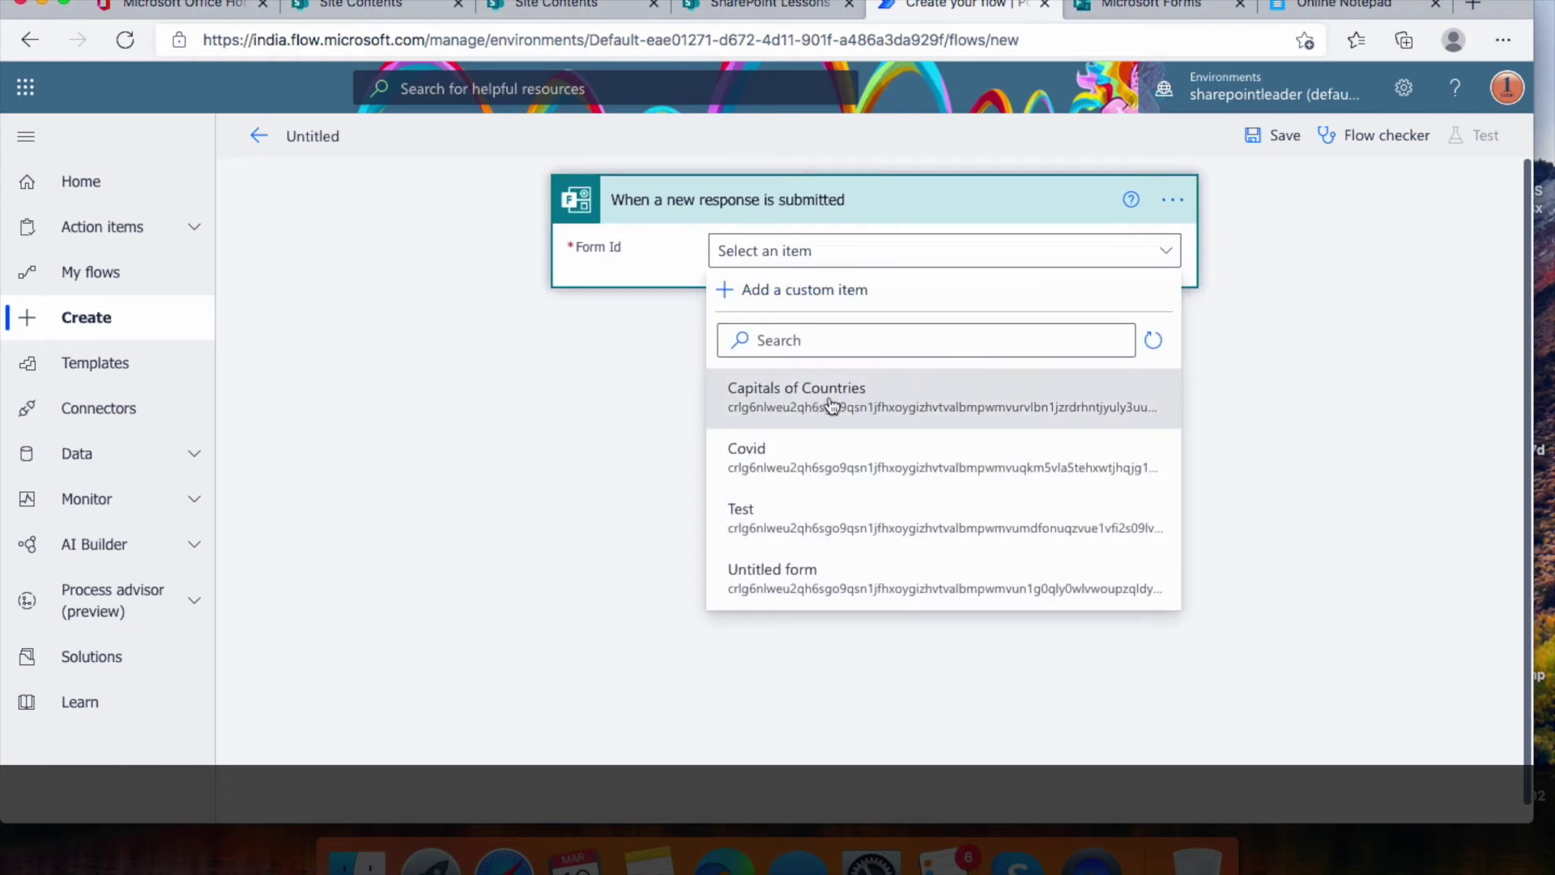
pyautogui.click(880, 403)
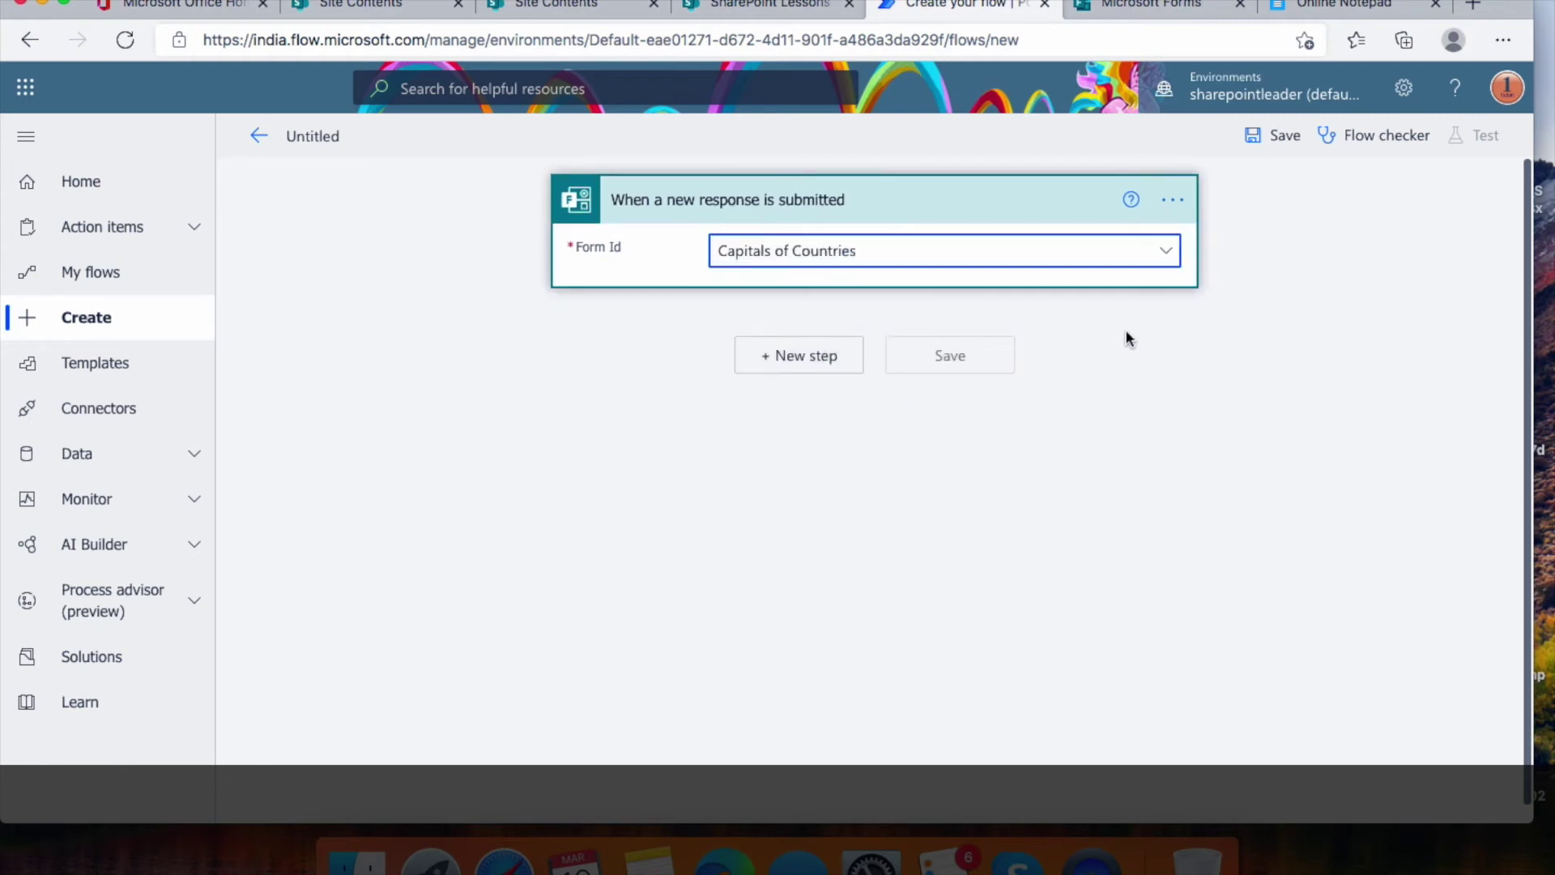
pyautogui.click(1138, 7)
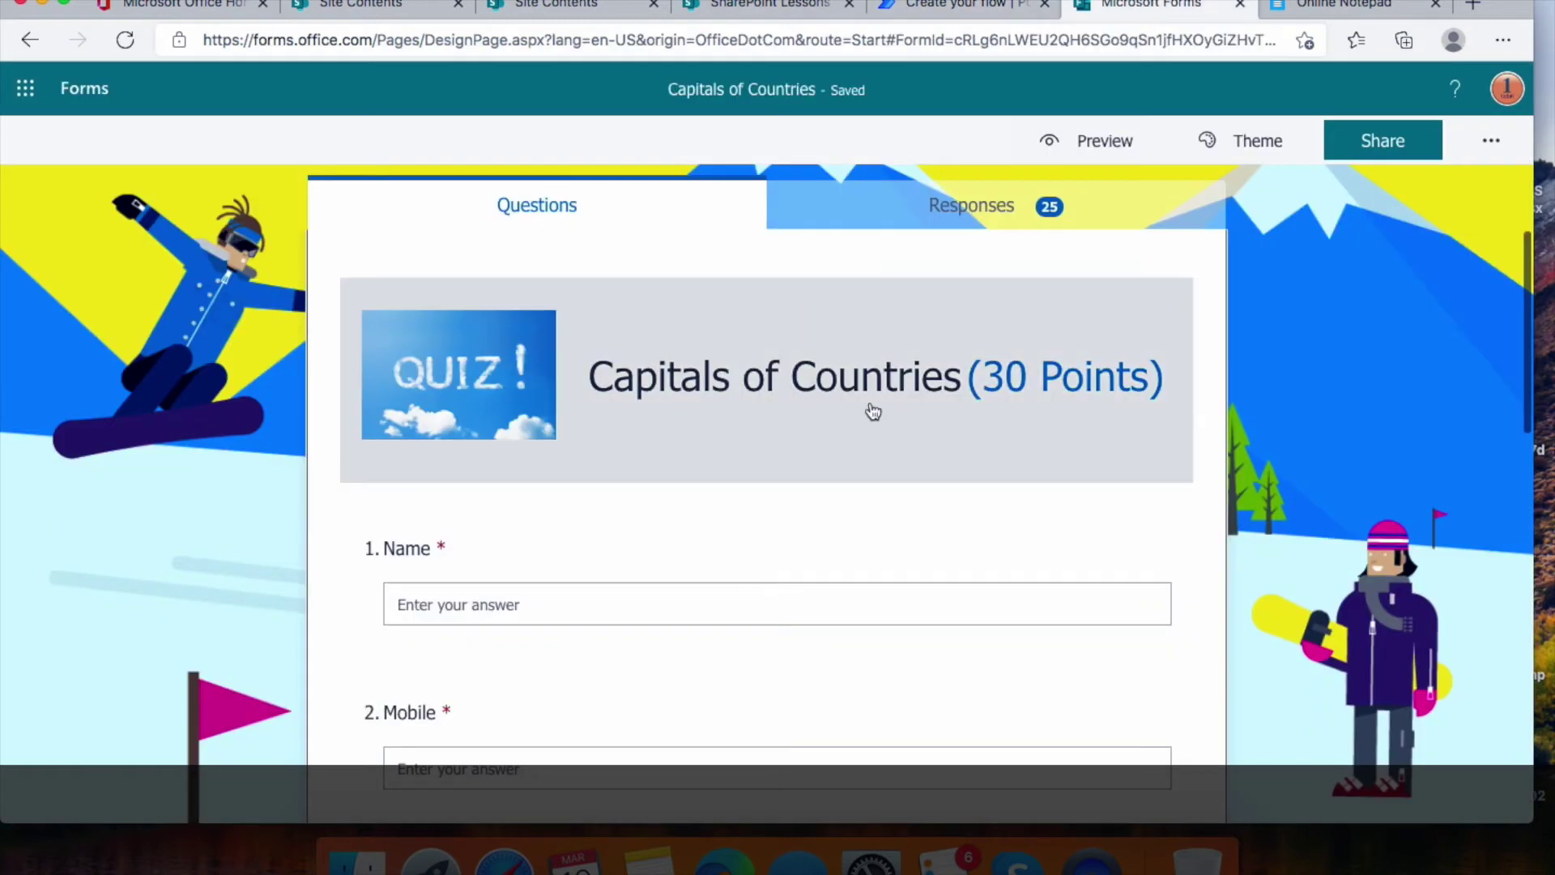
pyautogui.click(921, 5)
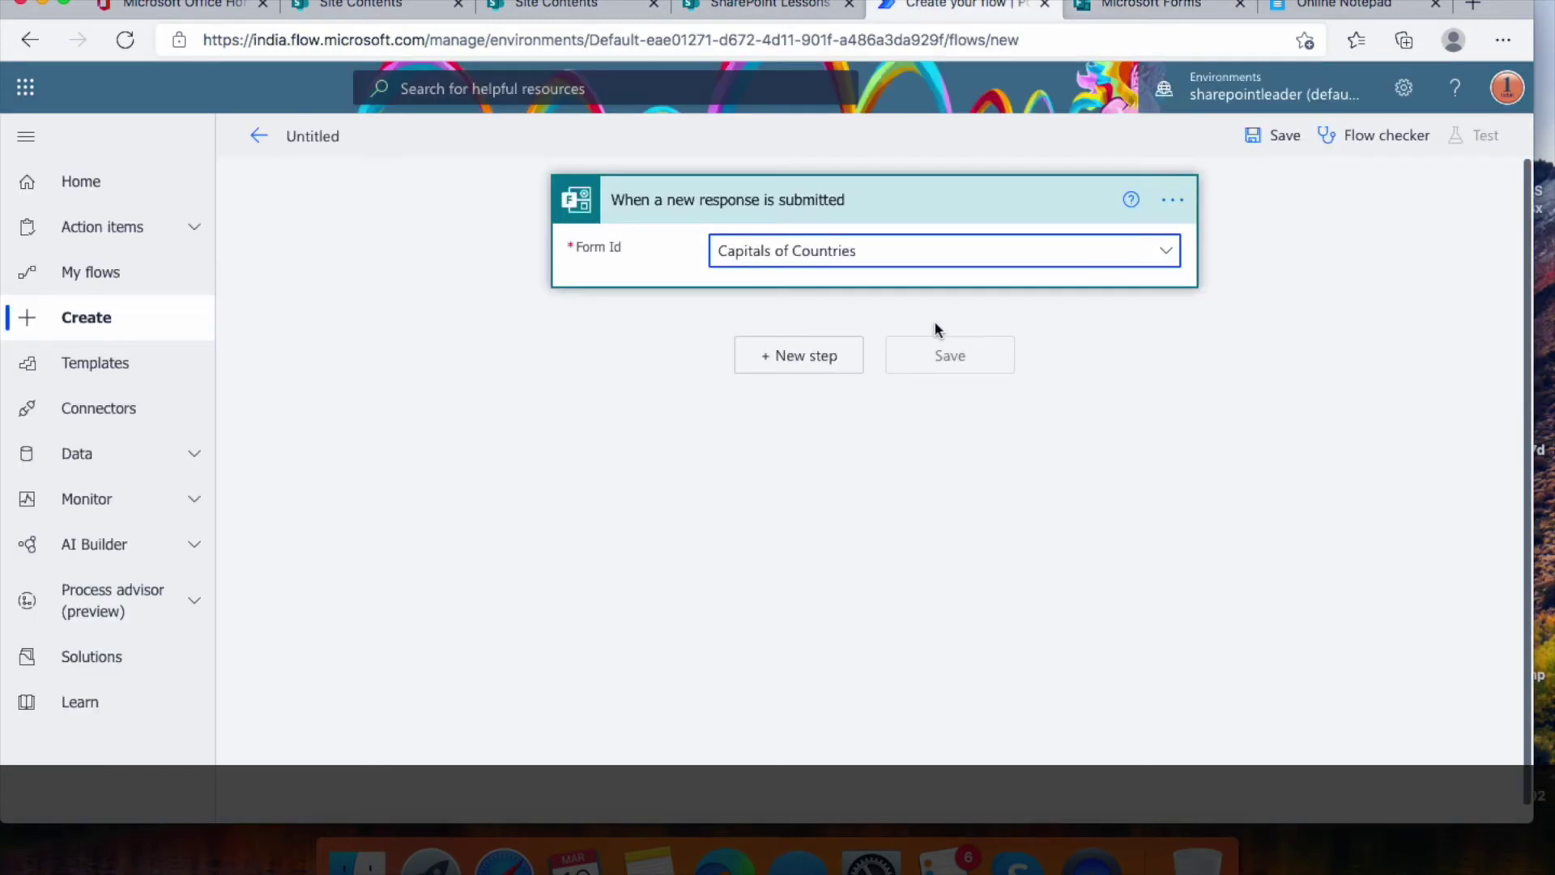
# Add a Forms Get response details action using the Capitals of Countries form
pyautogui.click(800, 356)
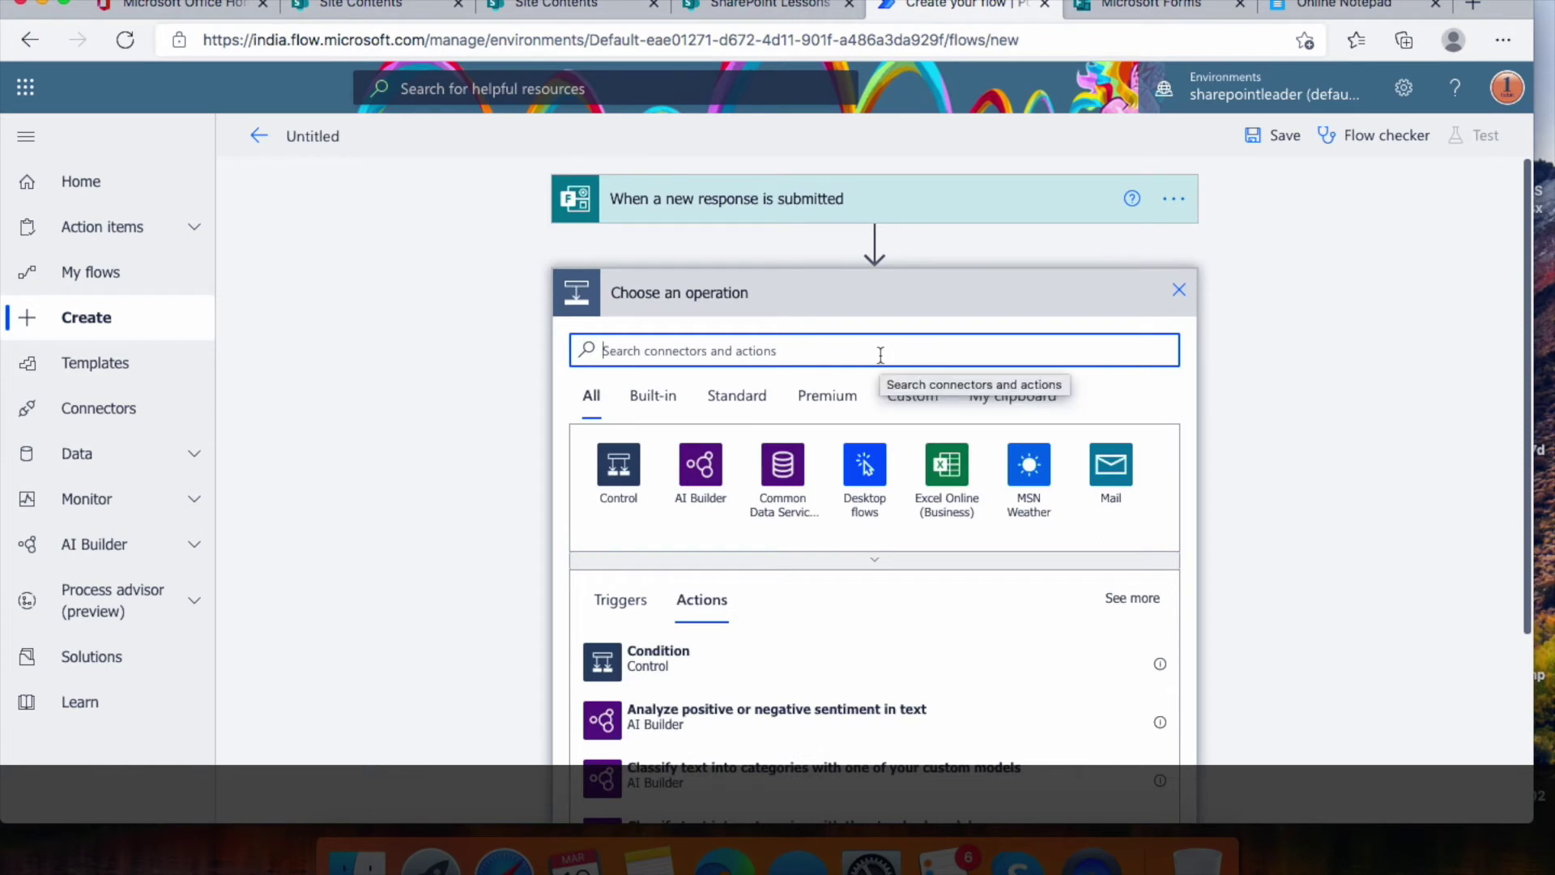
pyautogui.write('get responses')
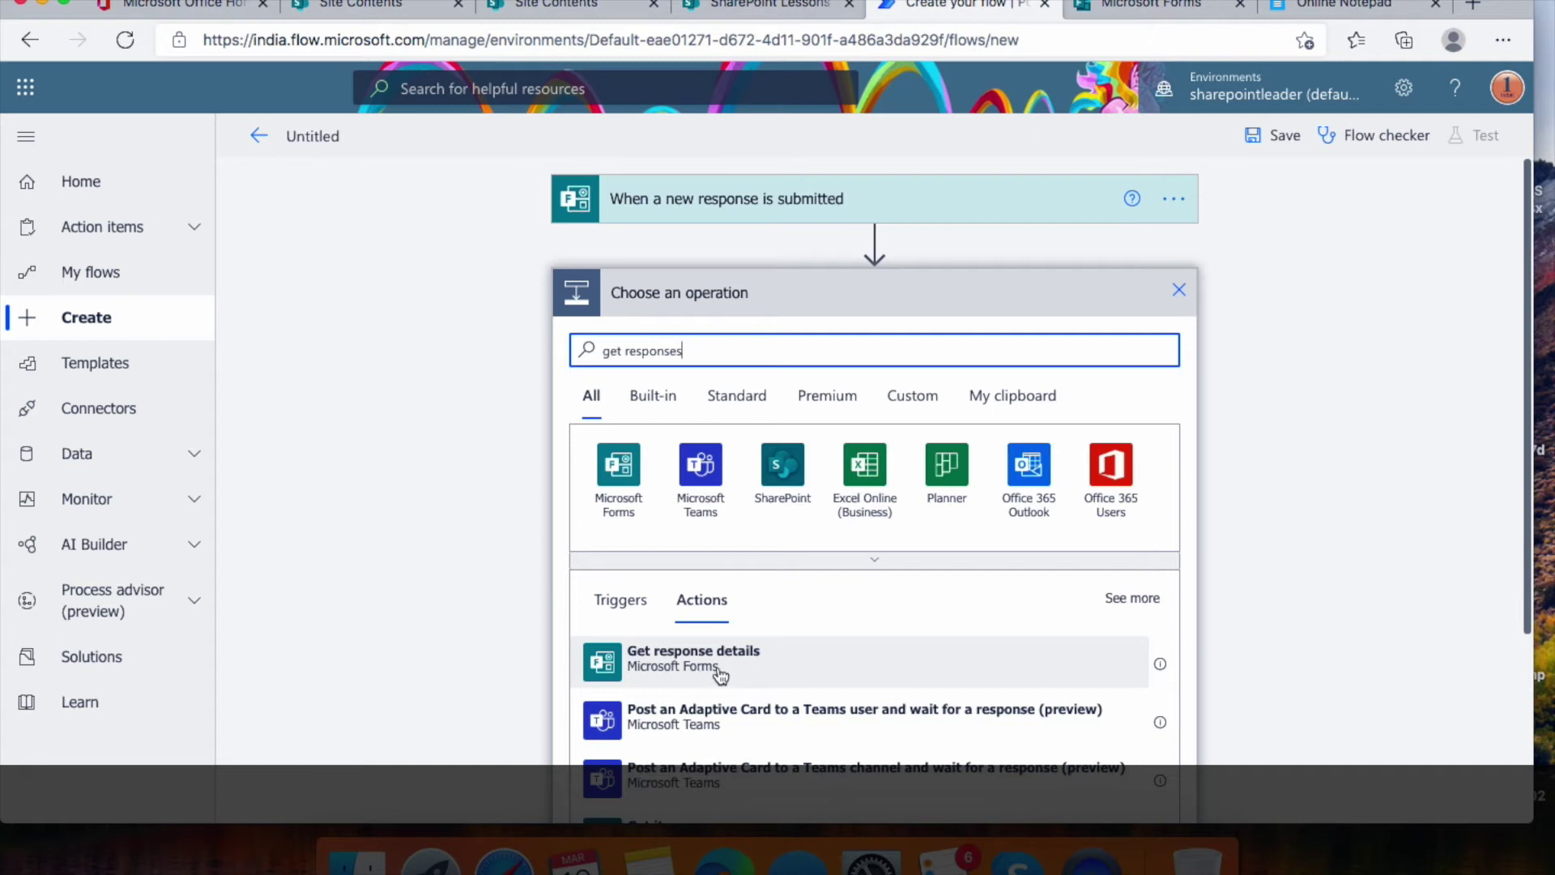
pyautogui.click(789, 663)
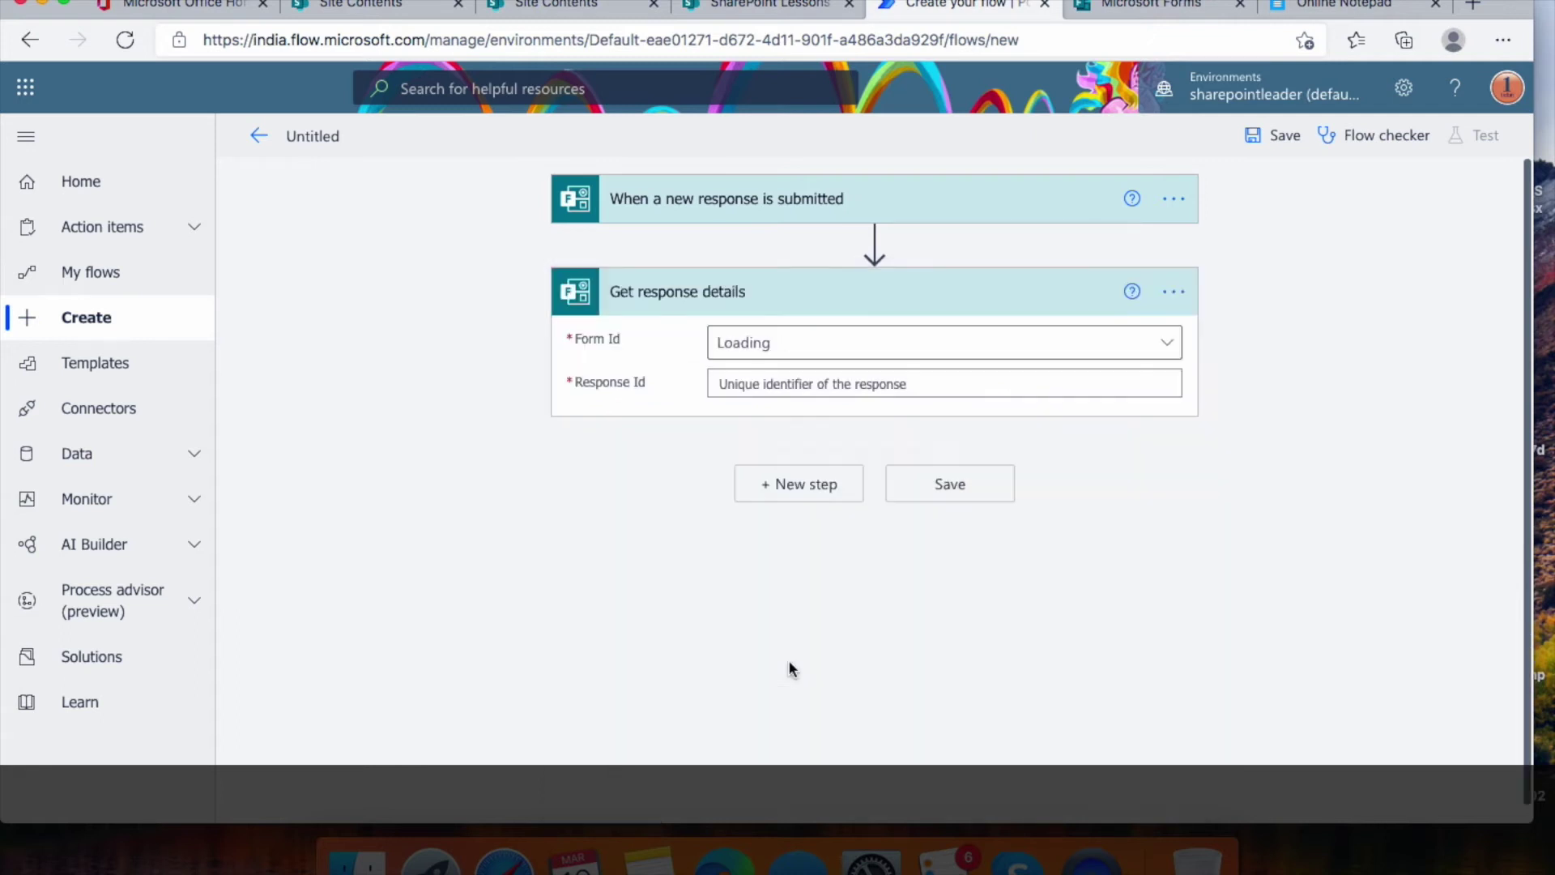
pyautogui.click(1172, 350)
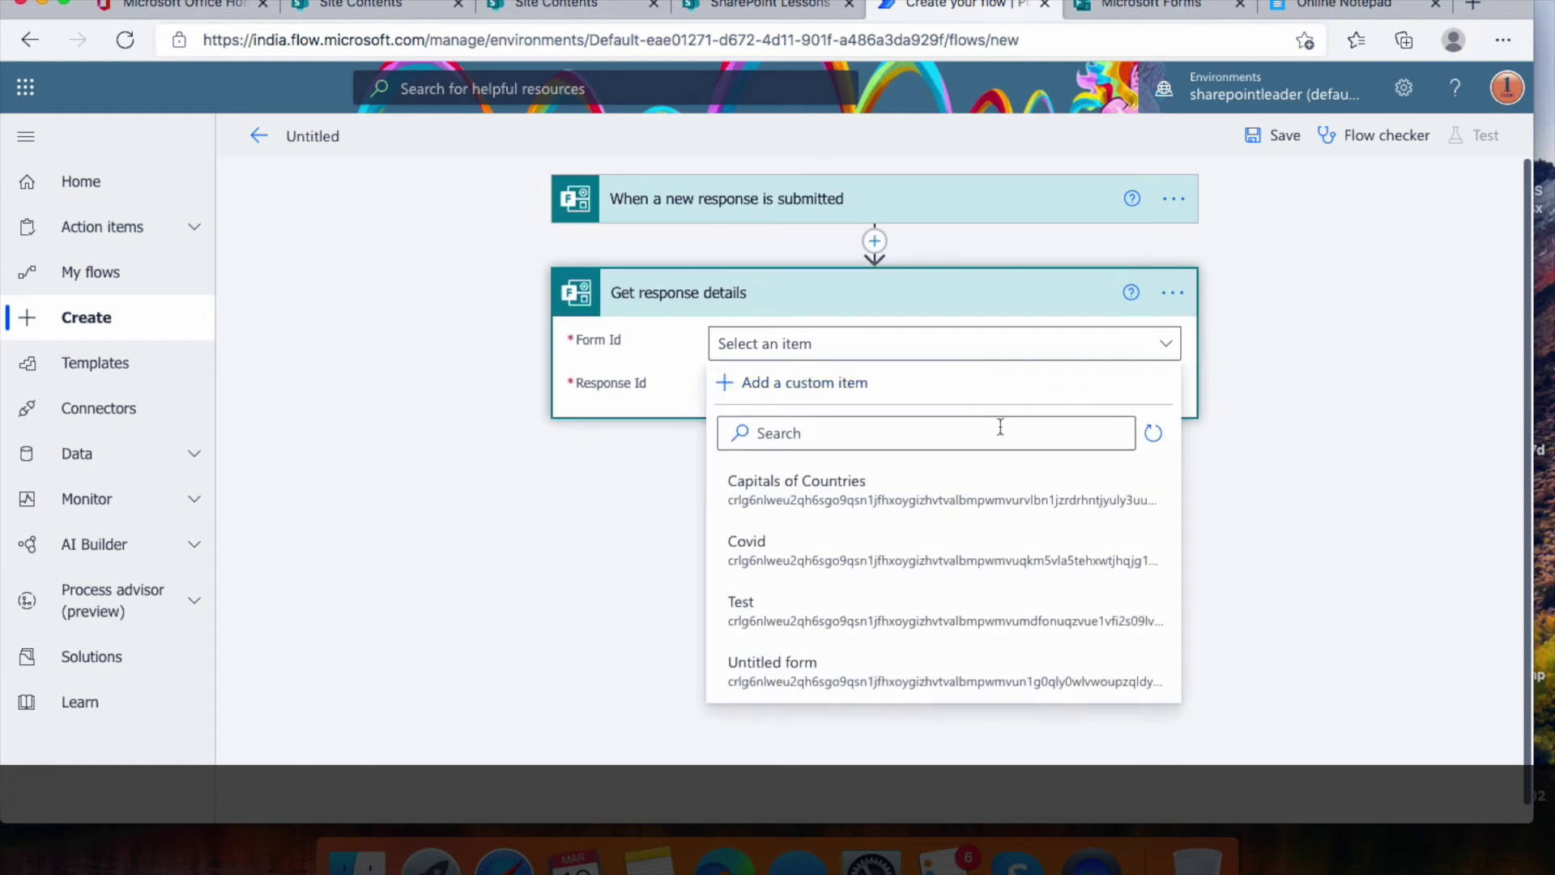
pyautogui.click(874, 493)
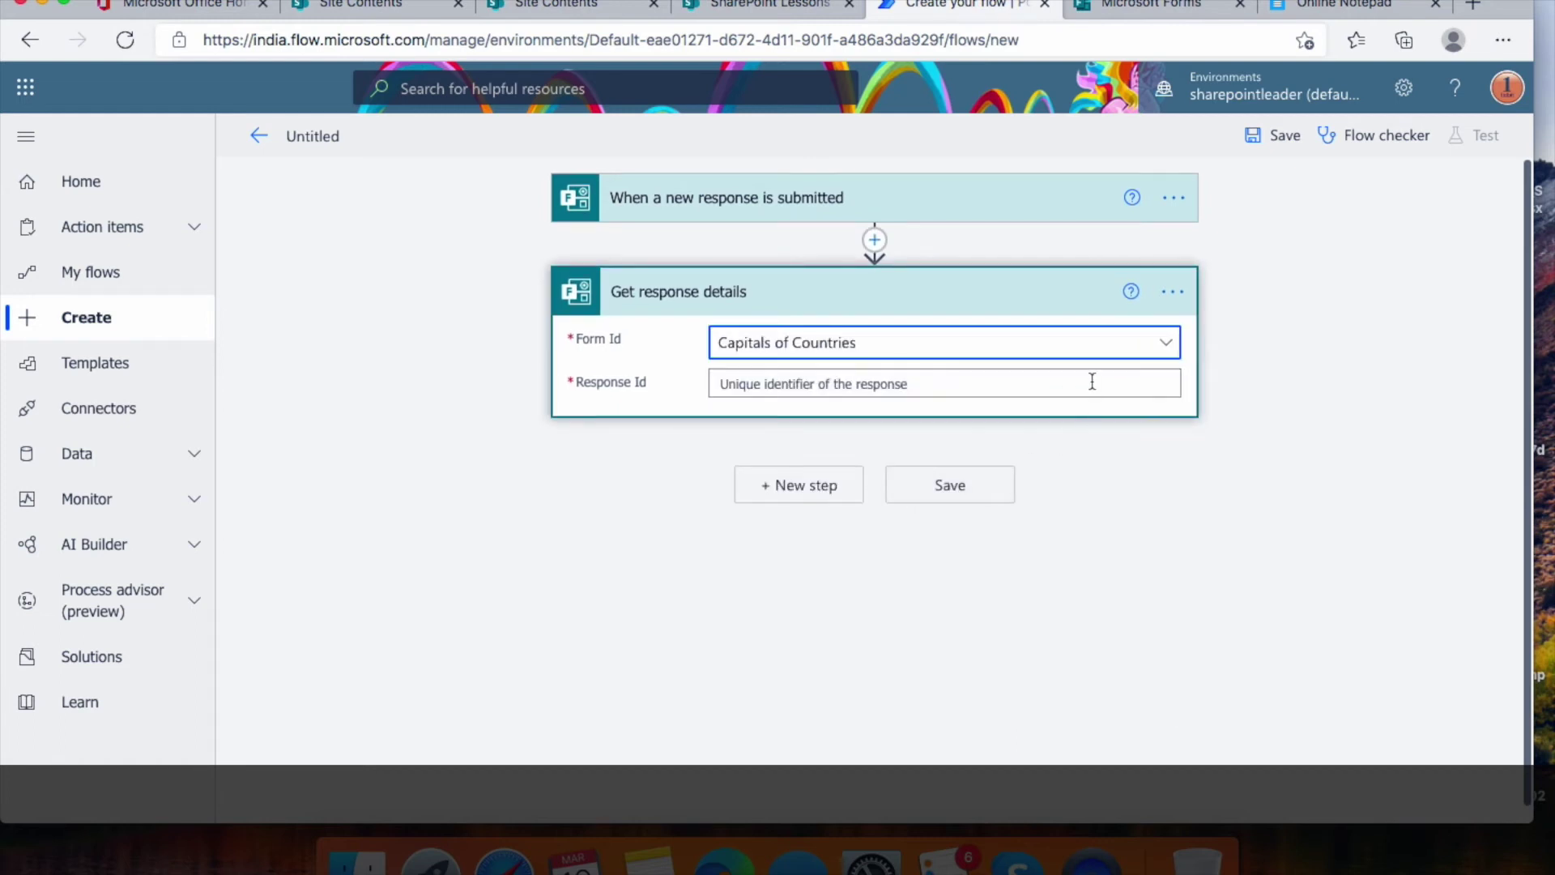
# Set its Response Id to the trigger's Response Id and begin a new step
pyautogui.click(1092, 381)
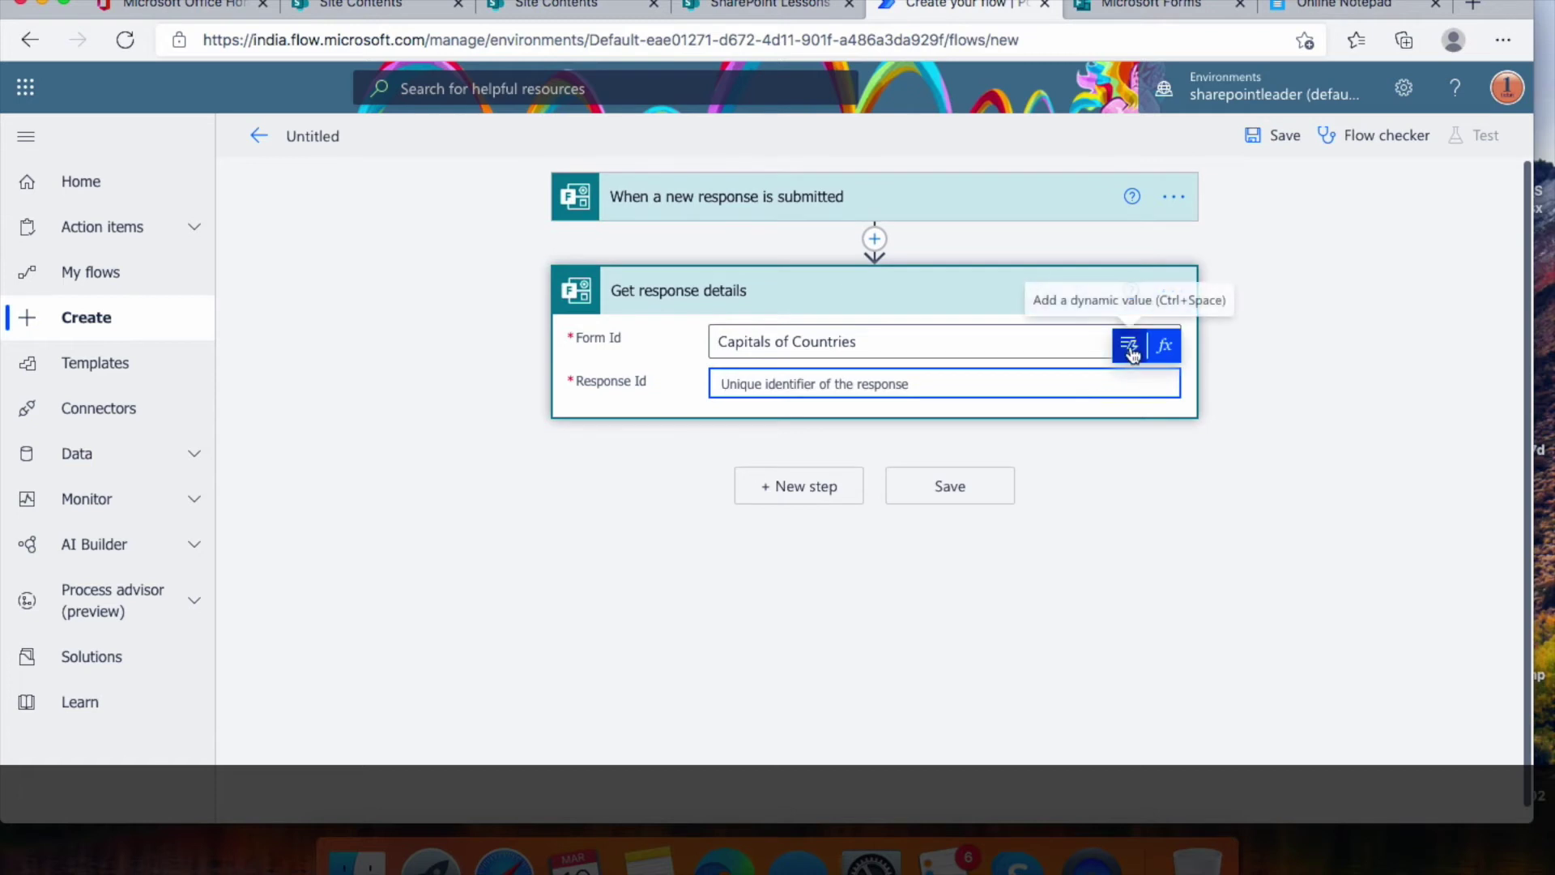
pyautogui.click(1131, 348)
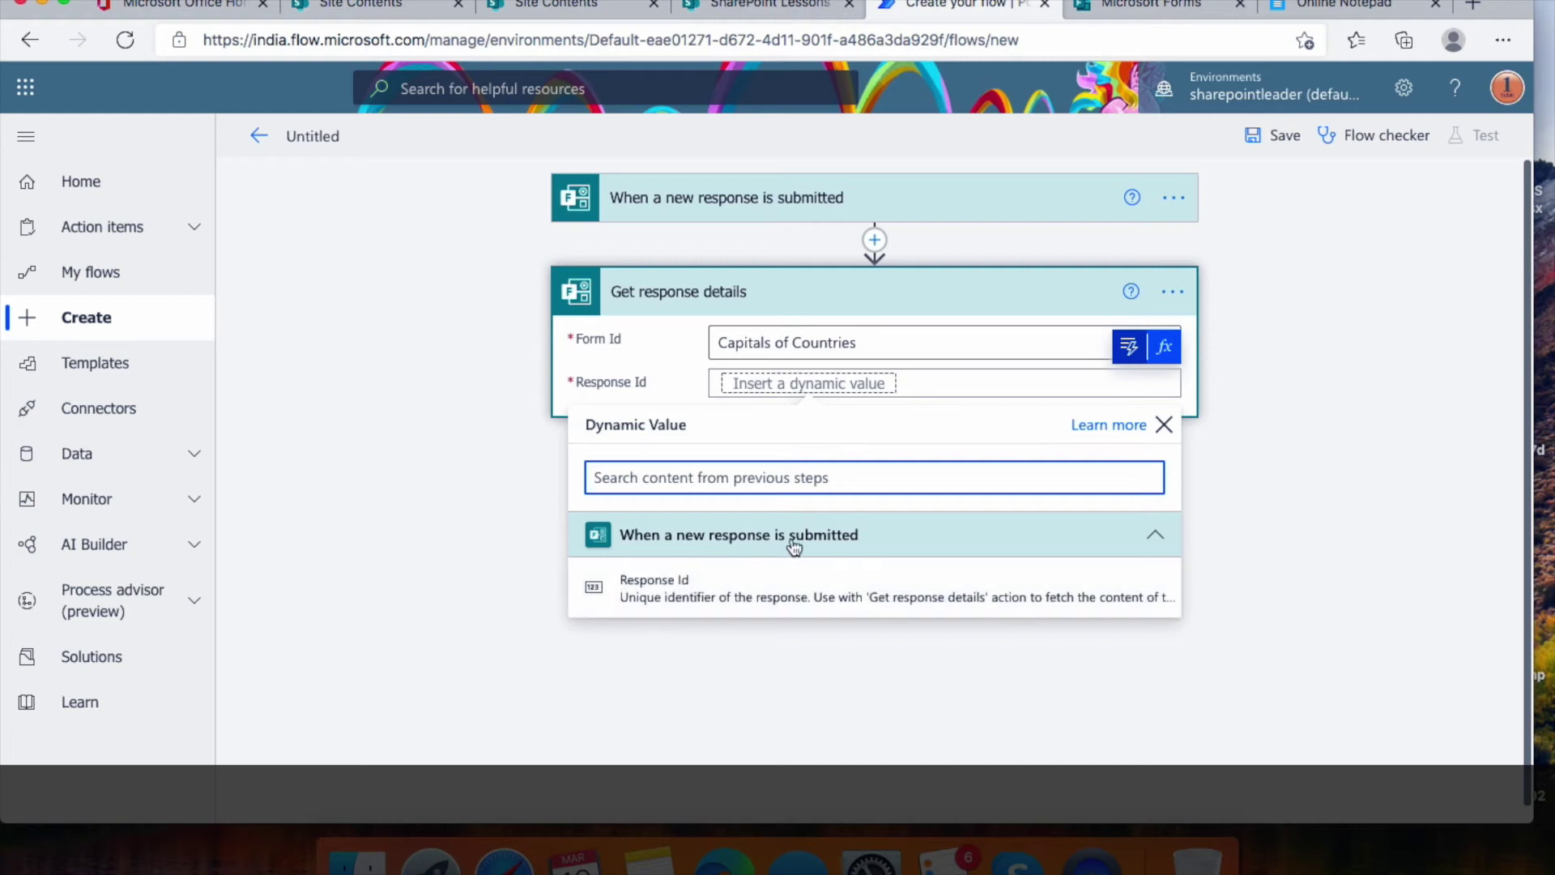
pyautogui.click(742, 597)
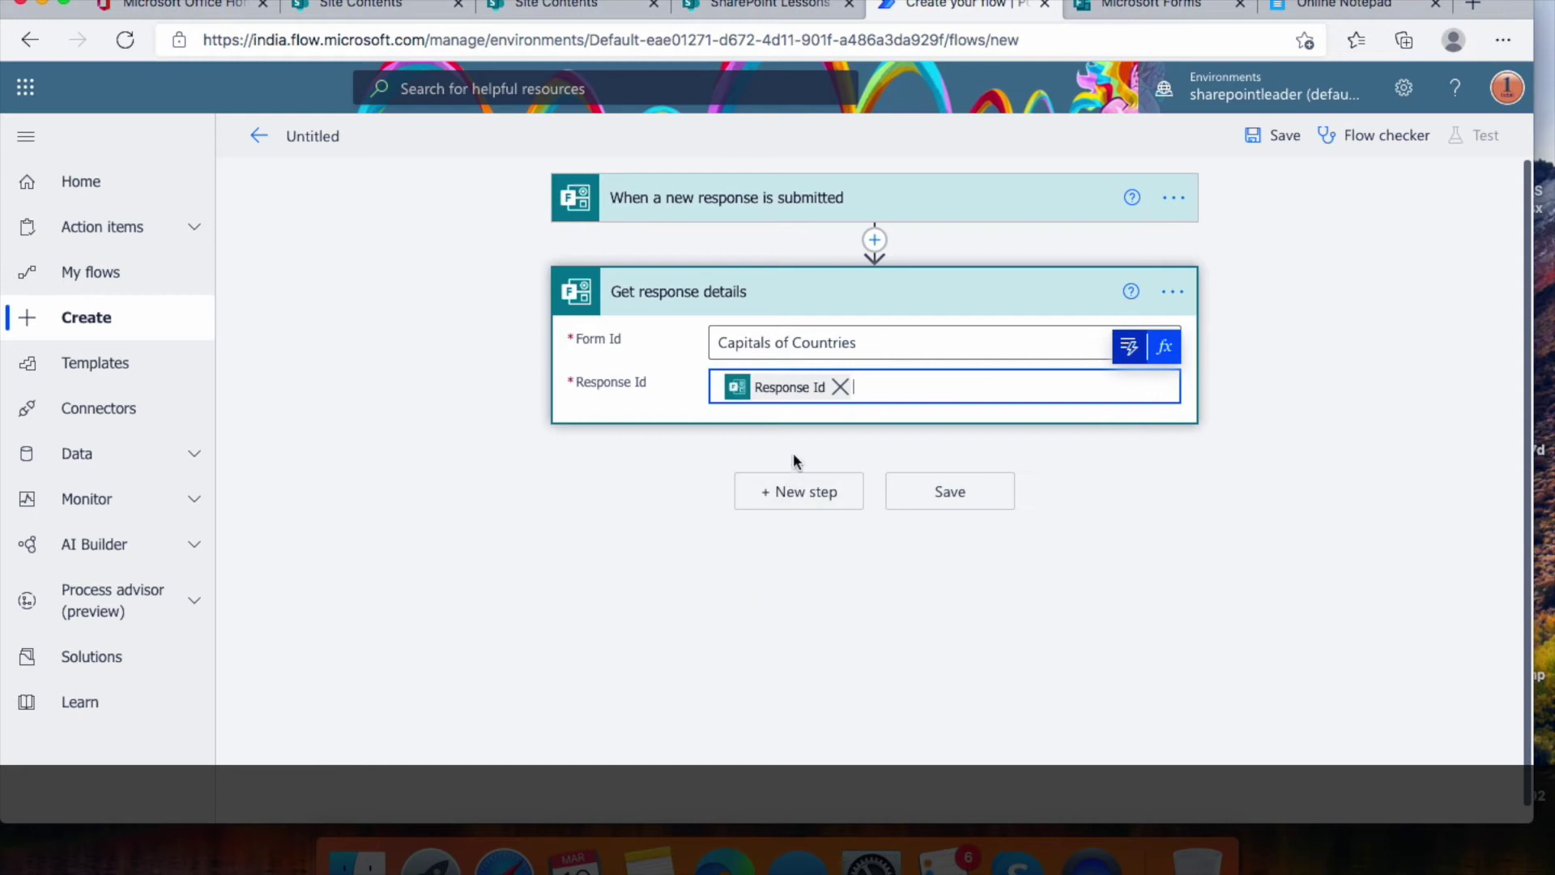
pyautogui.click(808, 494)
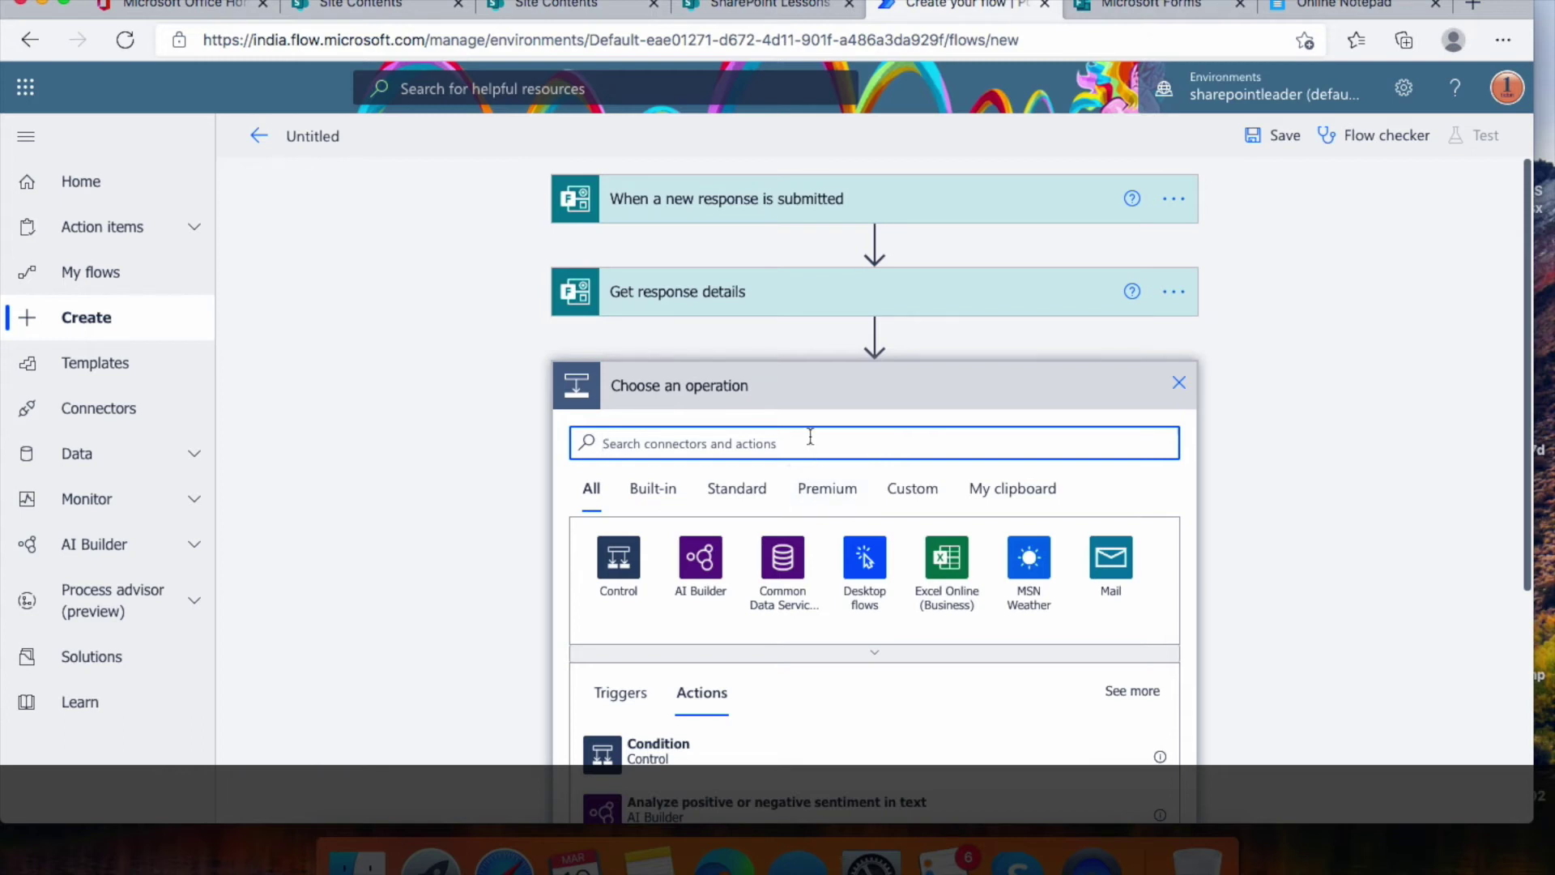
# Add a SharePoint Create item action to the flow
pyautogui.write('create')
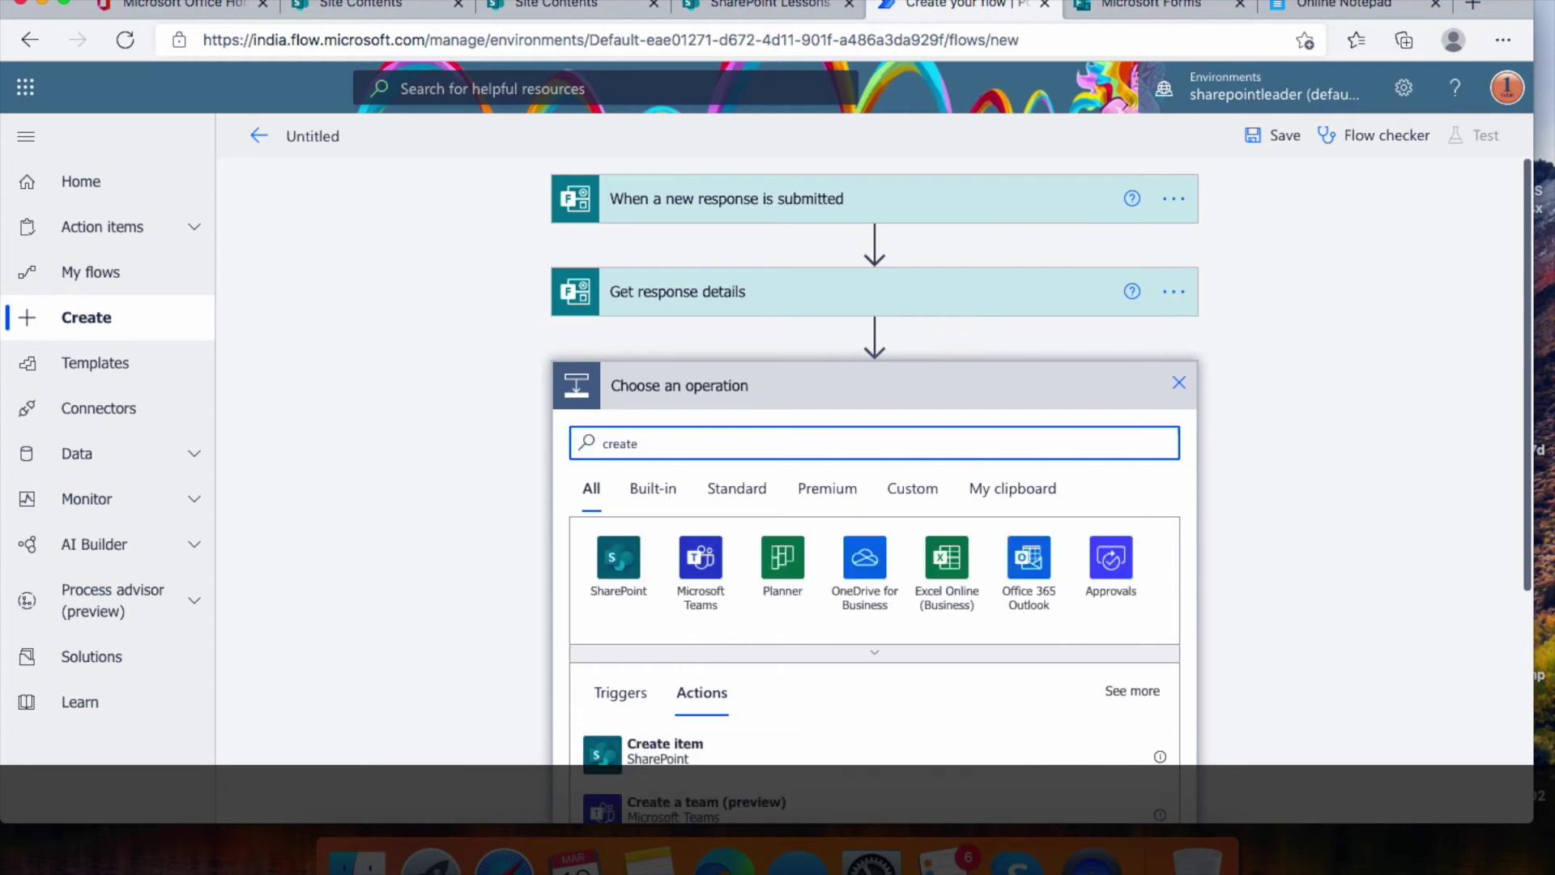
pyautogui.scroll(-2, 901, 592)
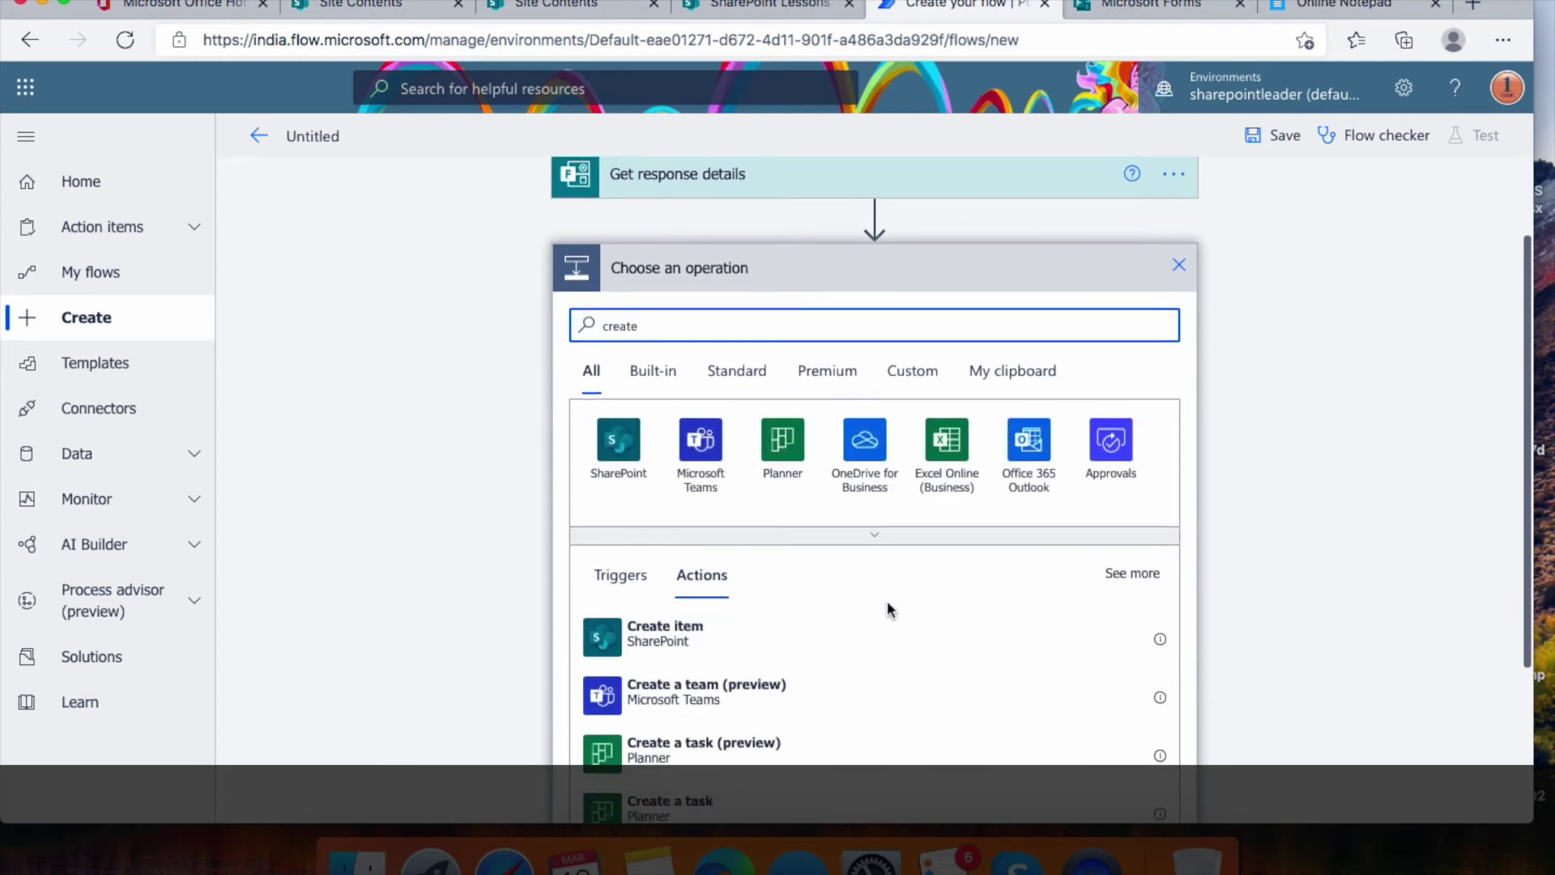
pyautogui.click(695, 644)
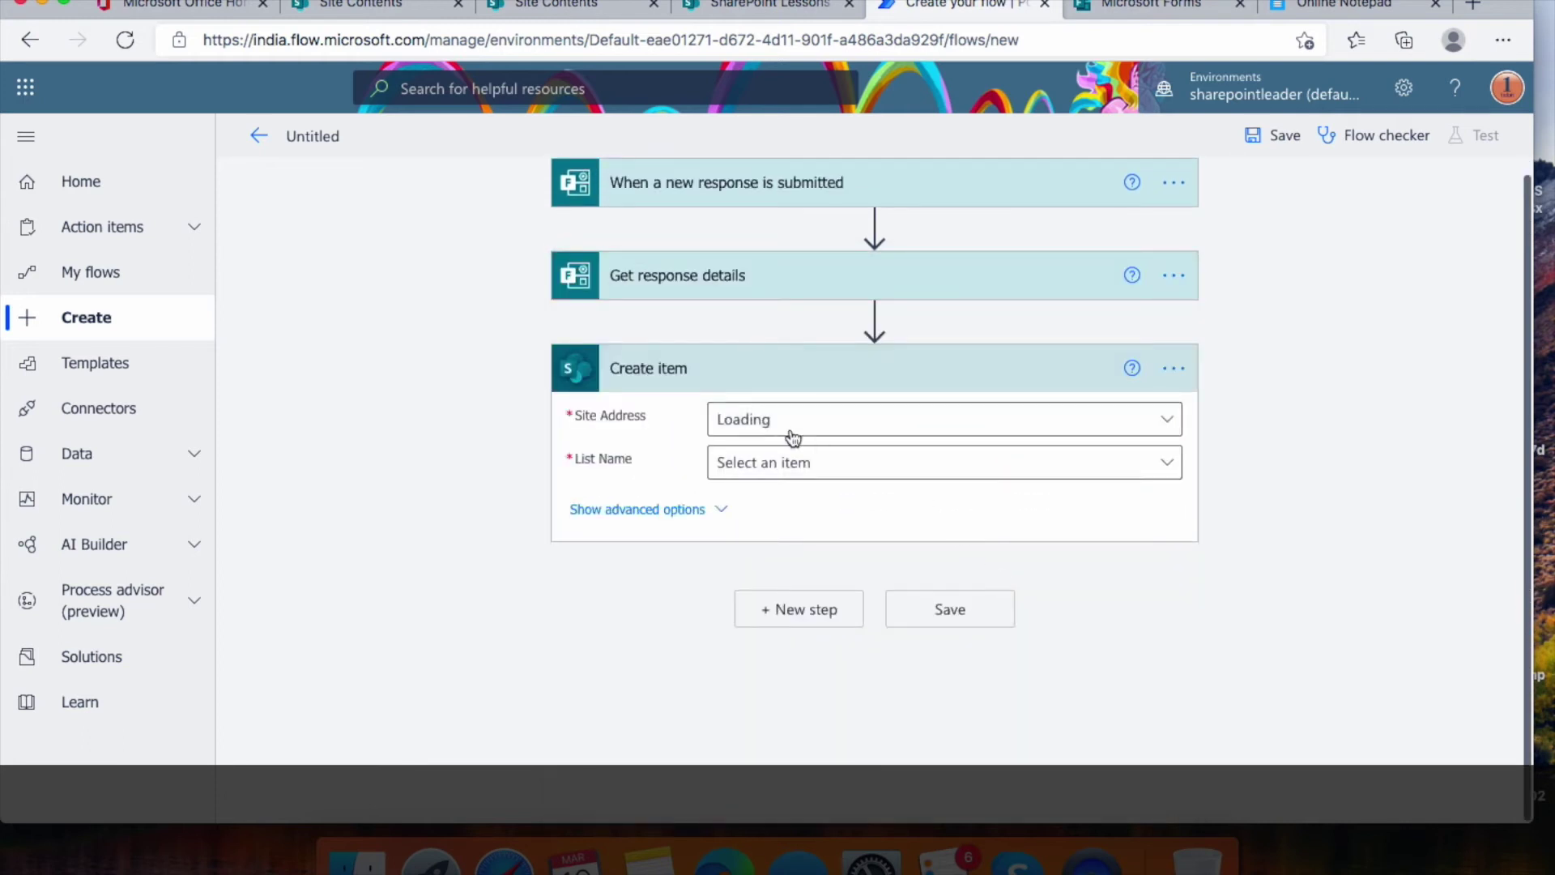
# Point Create item at the SharePoint Lessons site and CaptureFormsResponse list
pyautogui.click(1169, 423)
pyautogui.click(480, 456)
pyautogui.write('lessons')
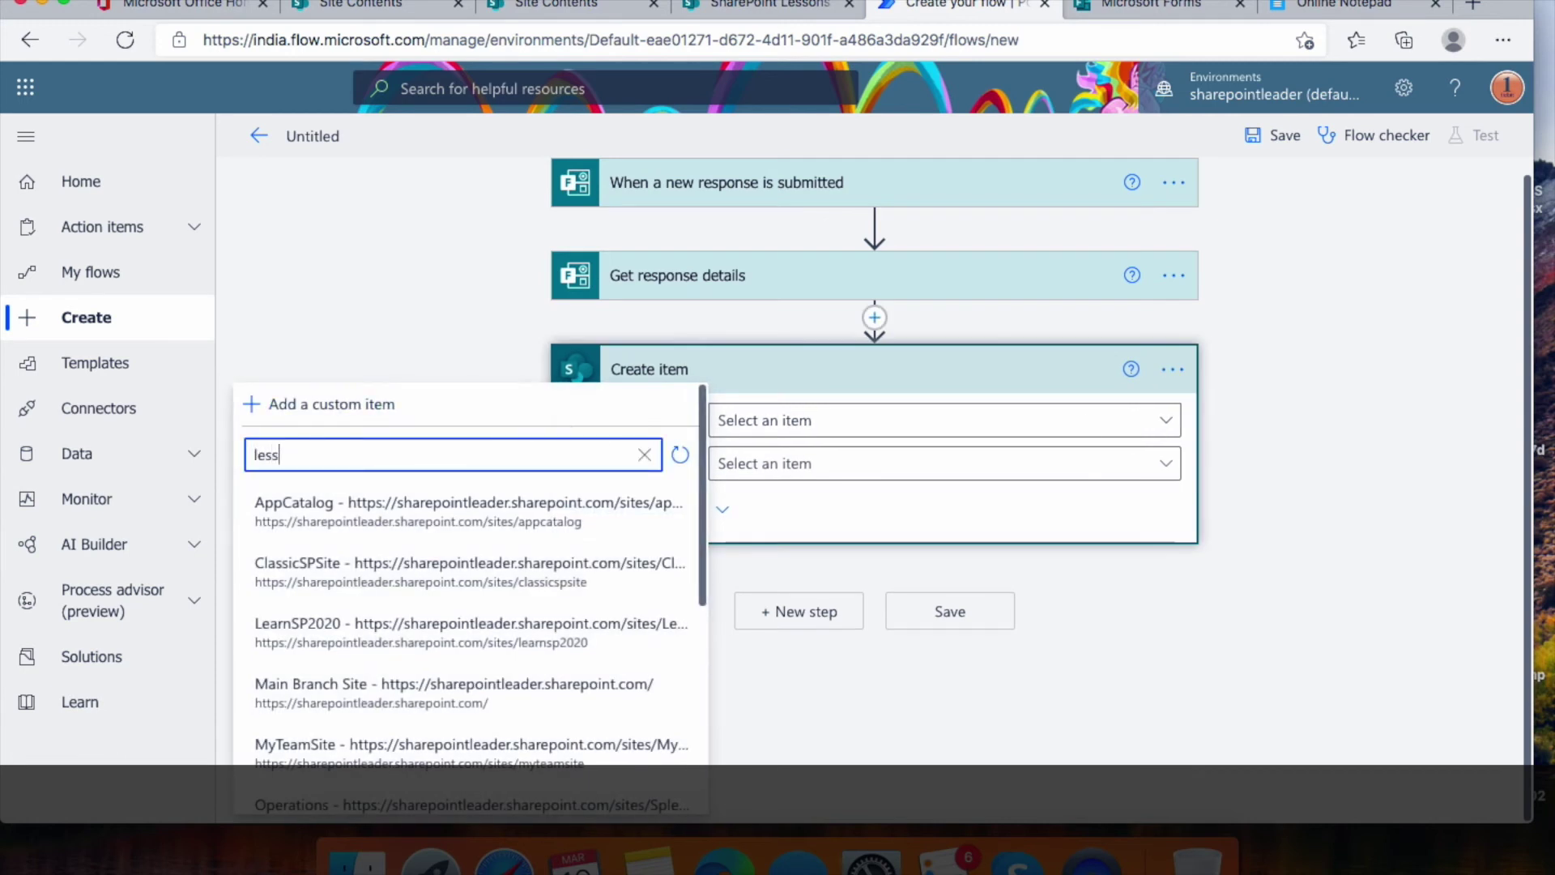
pyautogui.click(447, 596)
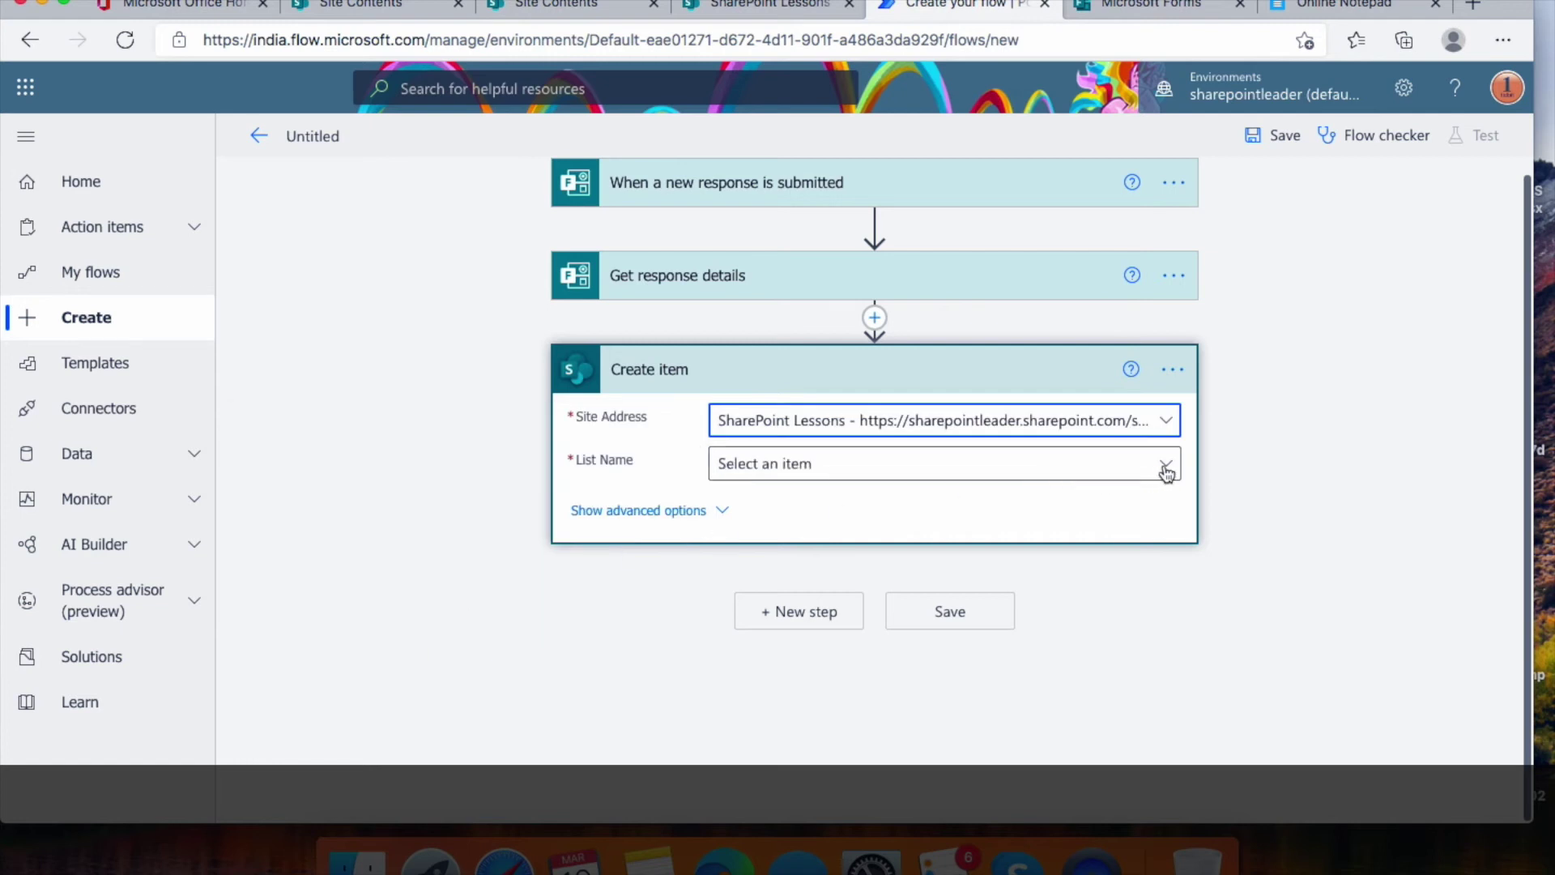
pyautogui.click(1166, 468)
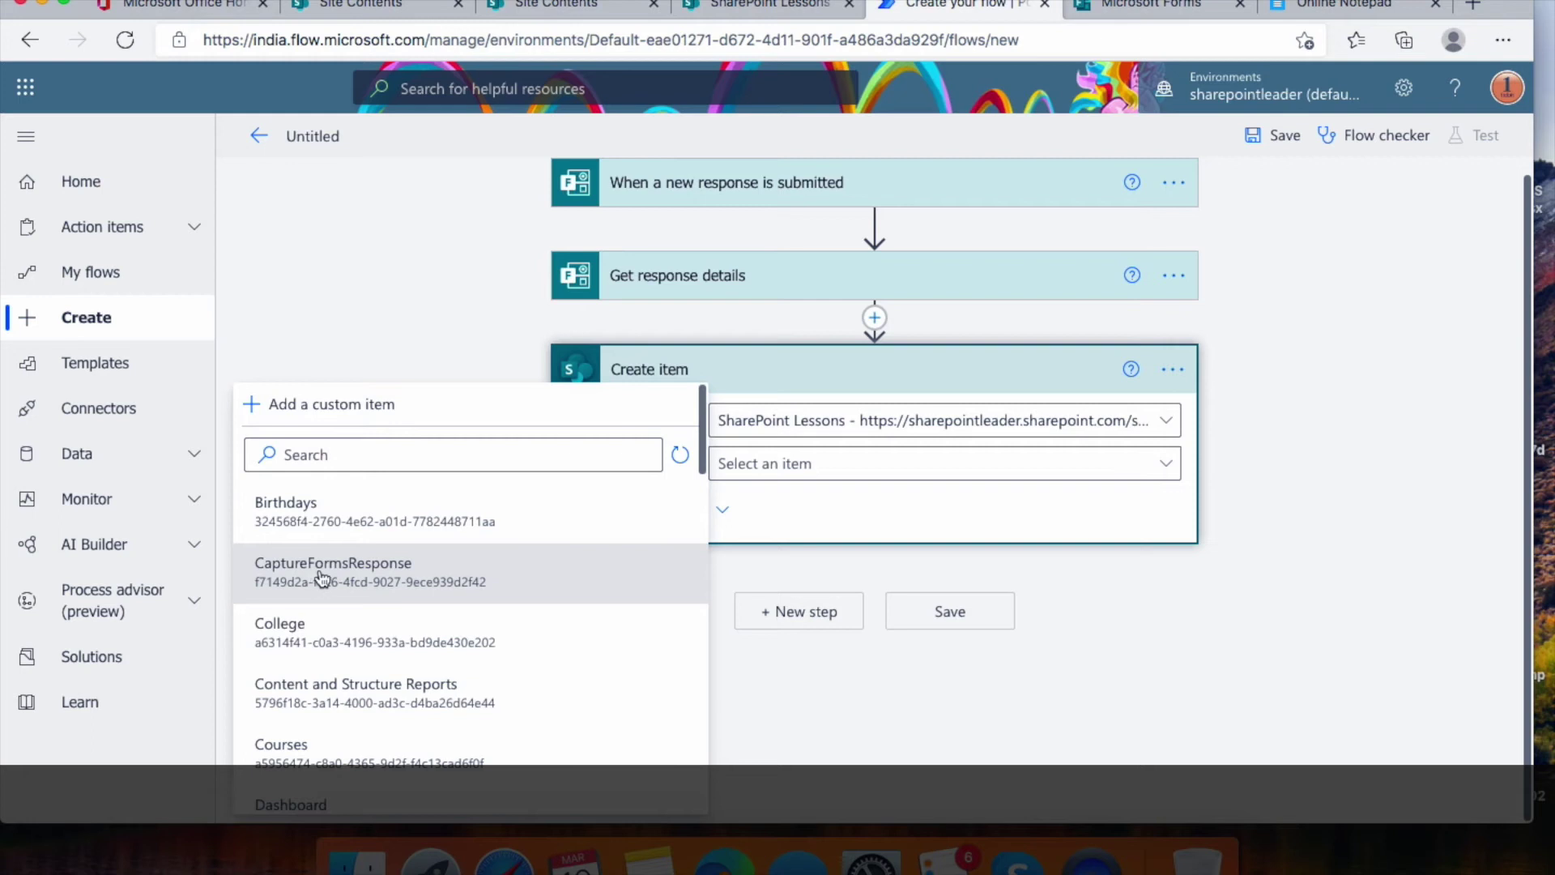
pyautogui.click(373, 576)
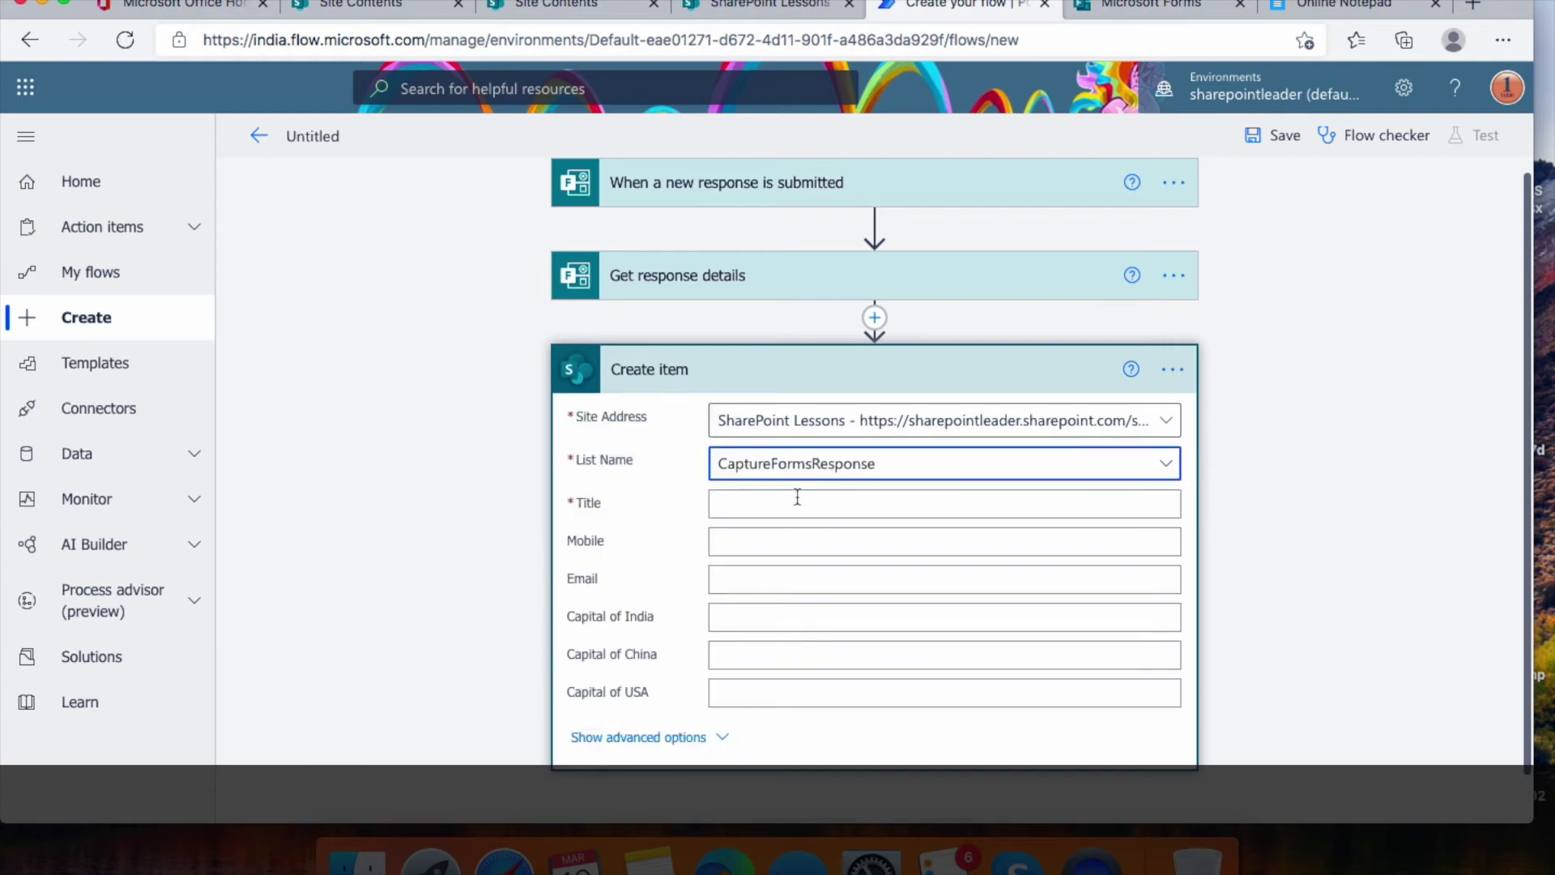
# Map Title to the Name answer, and Mobile and Email to their form answers
pyautogui.click(783, 508)
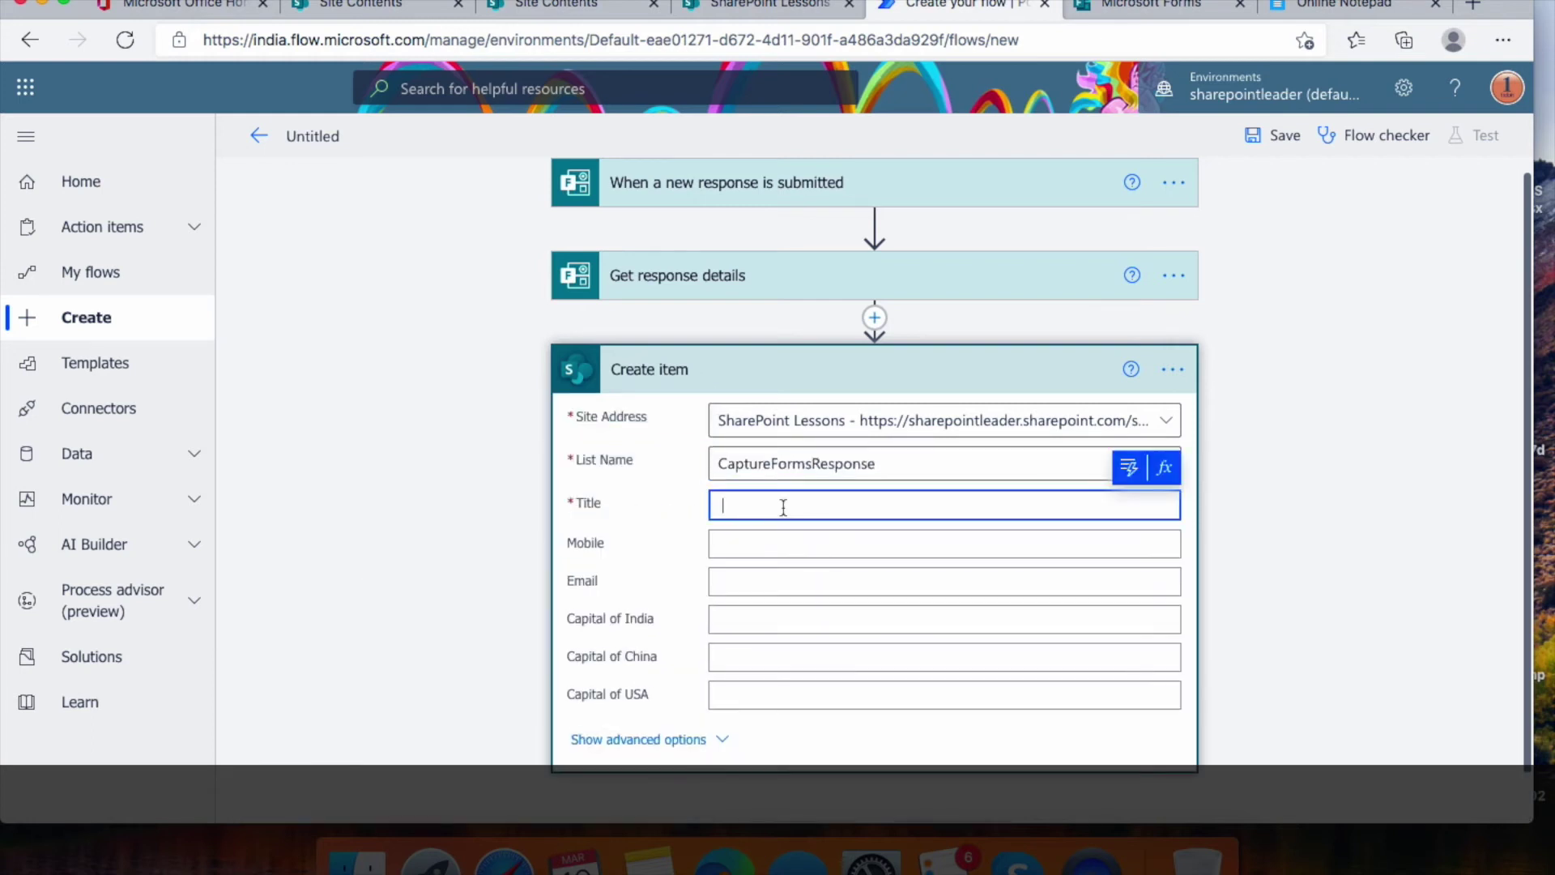
pyautogui.click(1129, 467)
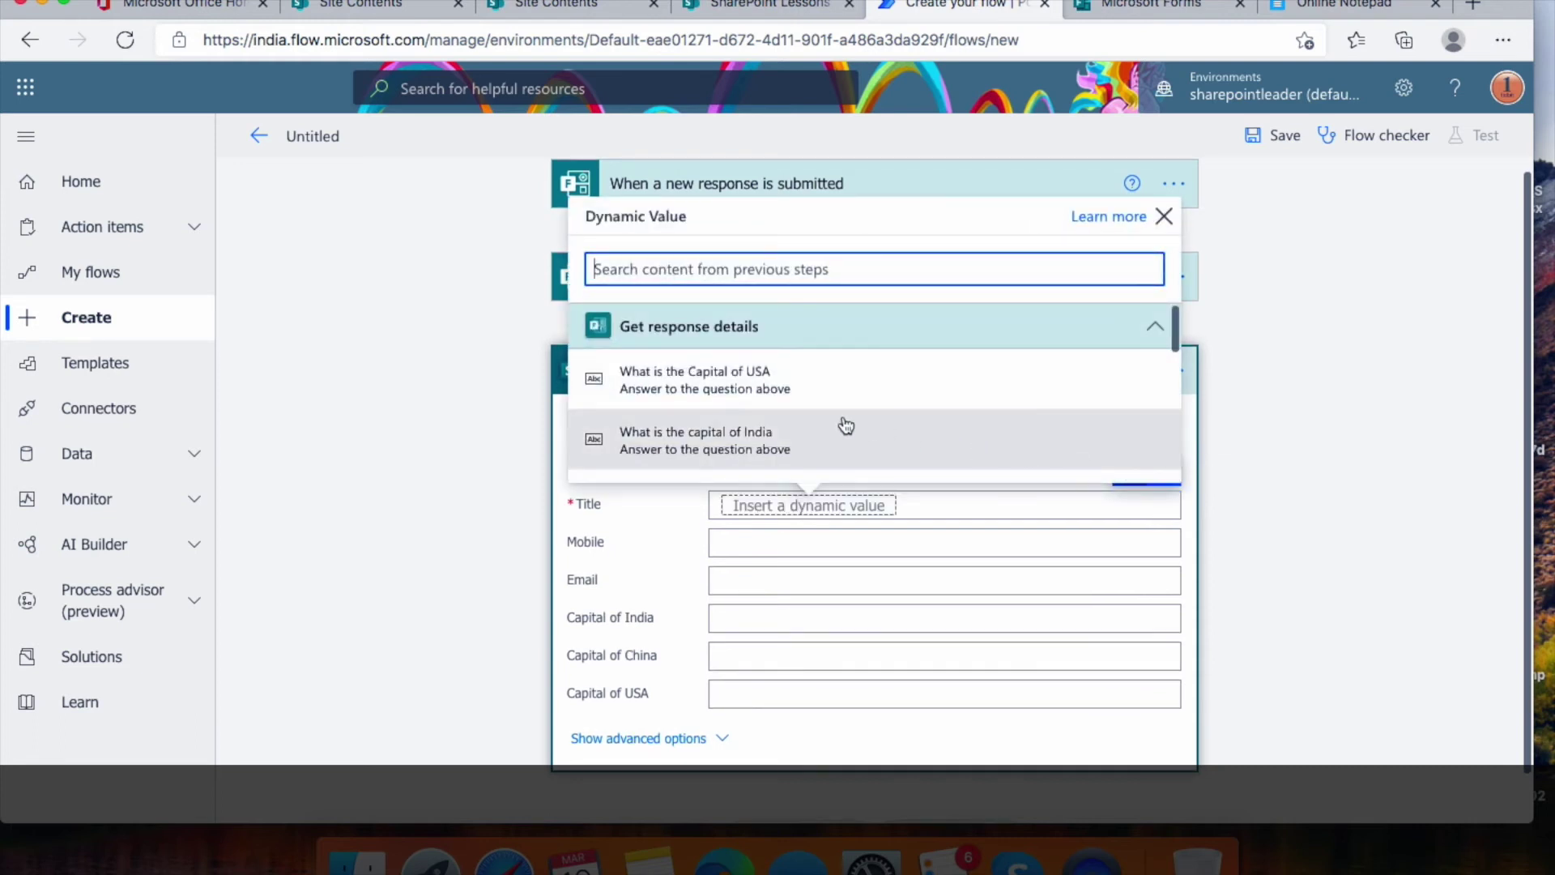
pyautogui.scroll(-5, 843, 427)
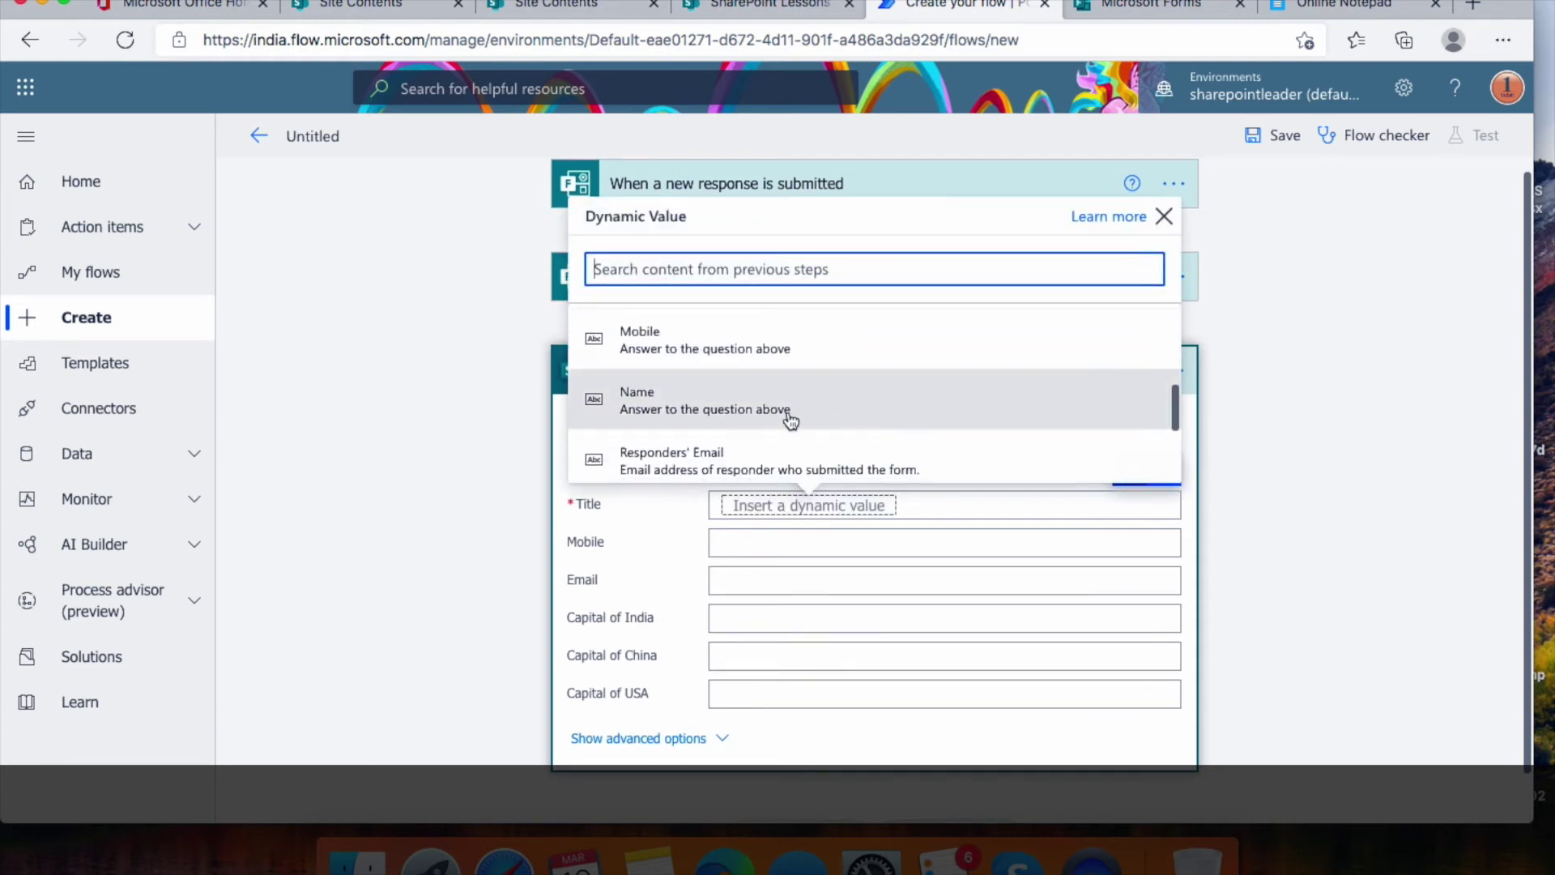
pyautogui.click(785, 411)
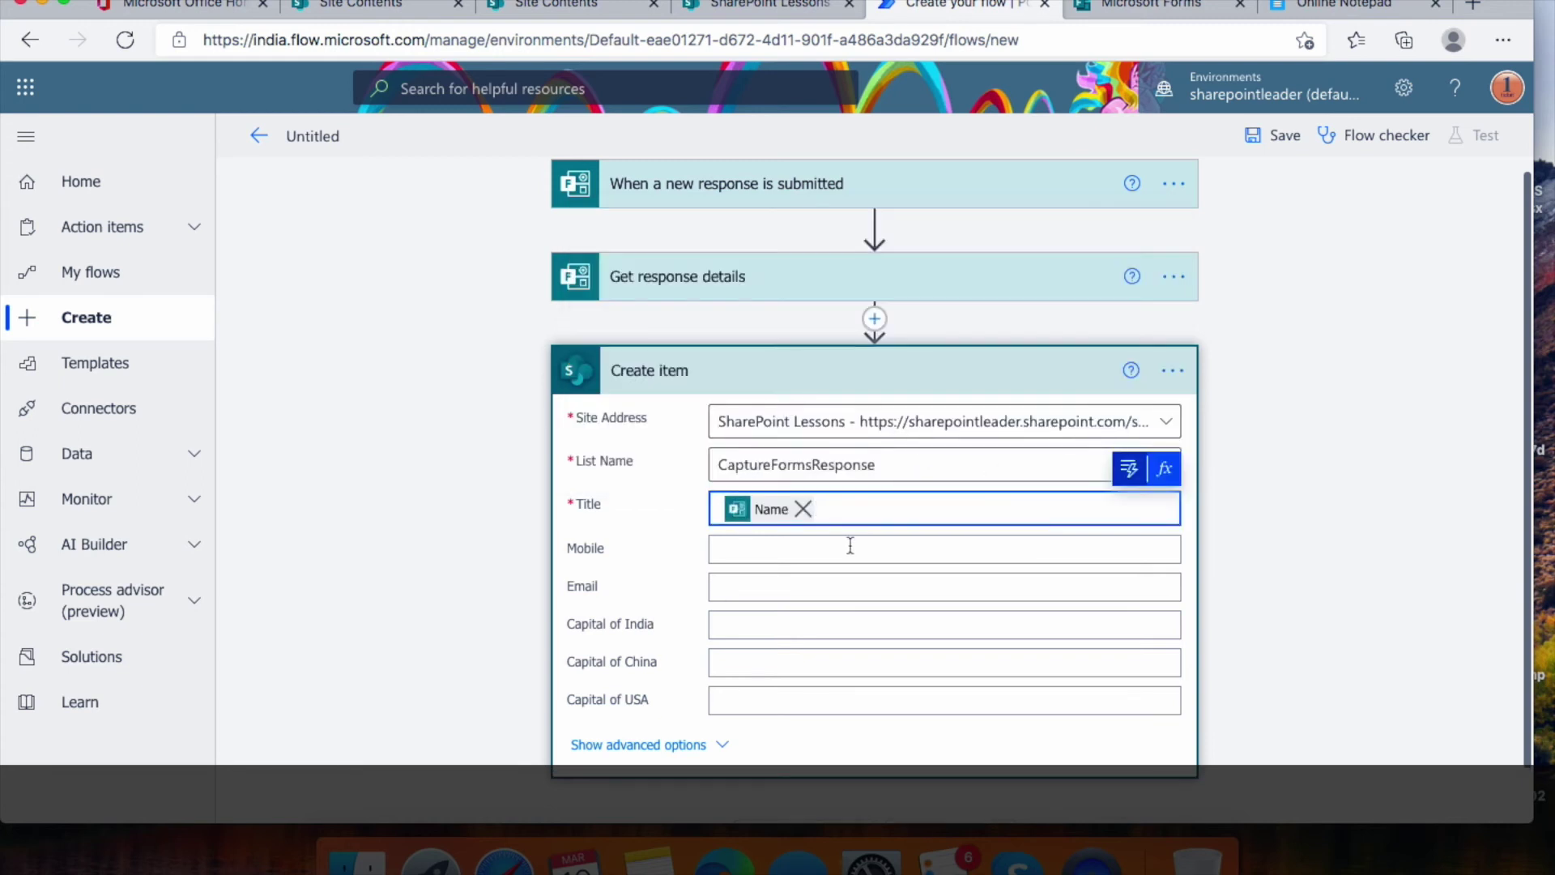
pyautogui.click(850, 545)
pyautogui.click(1128, 509)
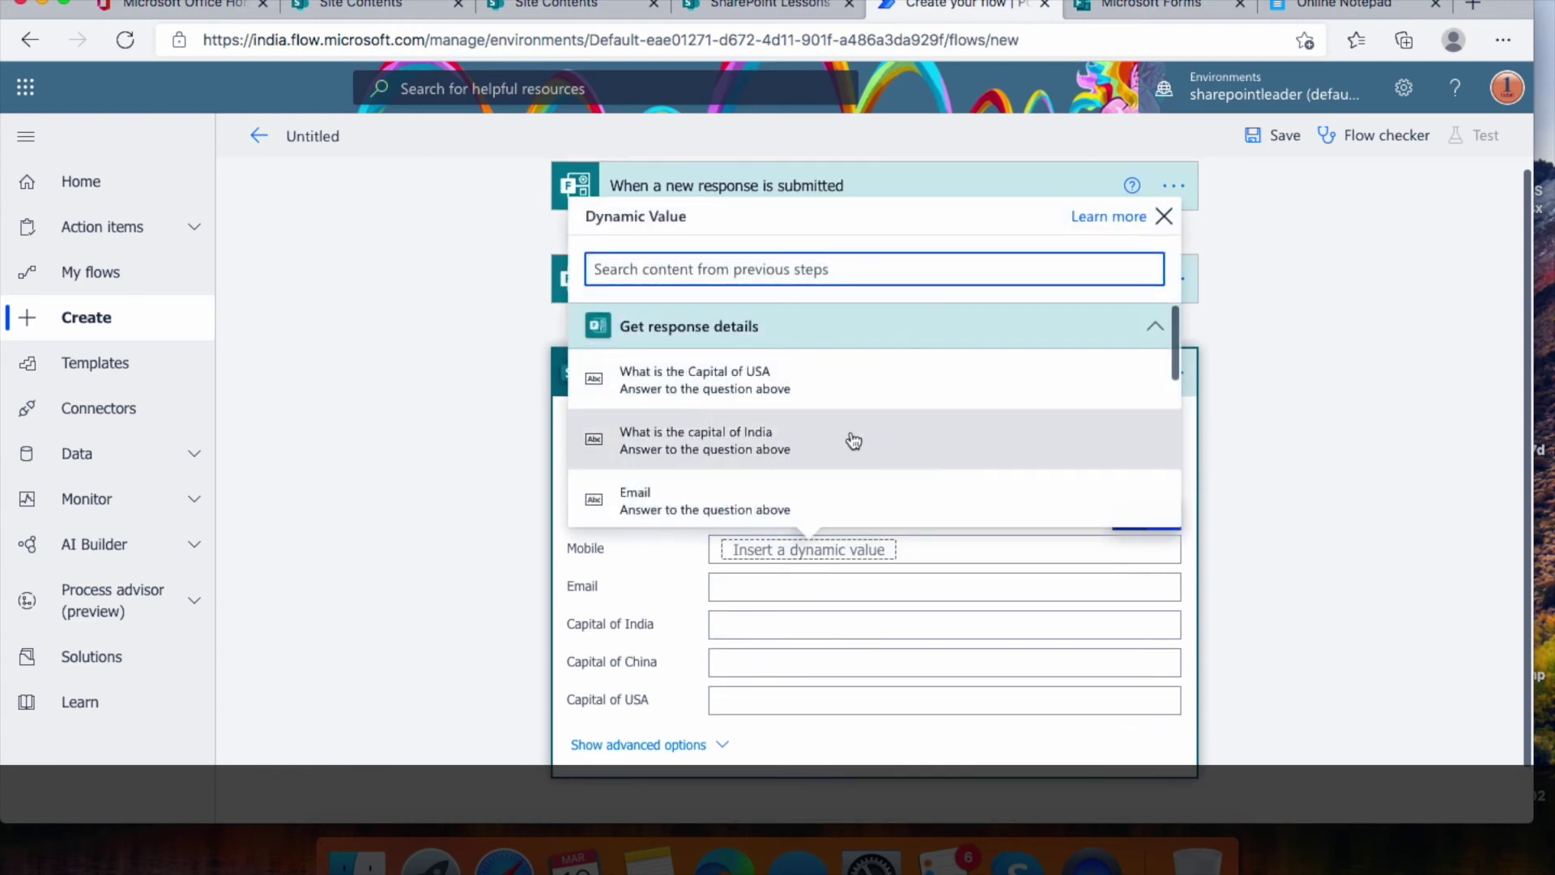
pyautogui.scroll(-2, 854, 441)
pyautogui.scroll(2, 844, 437)
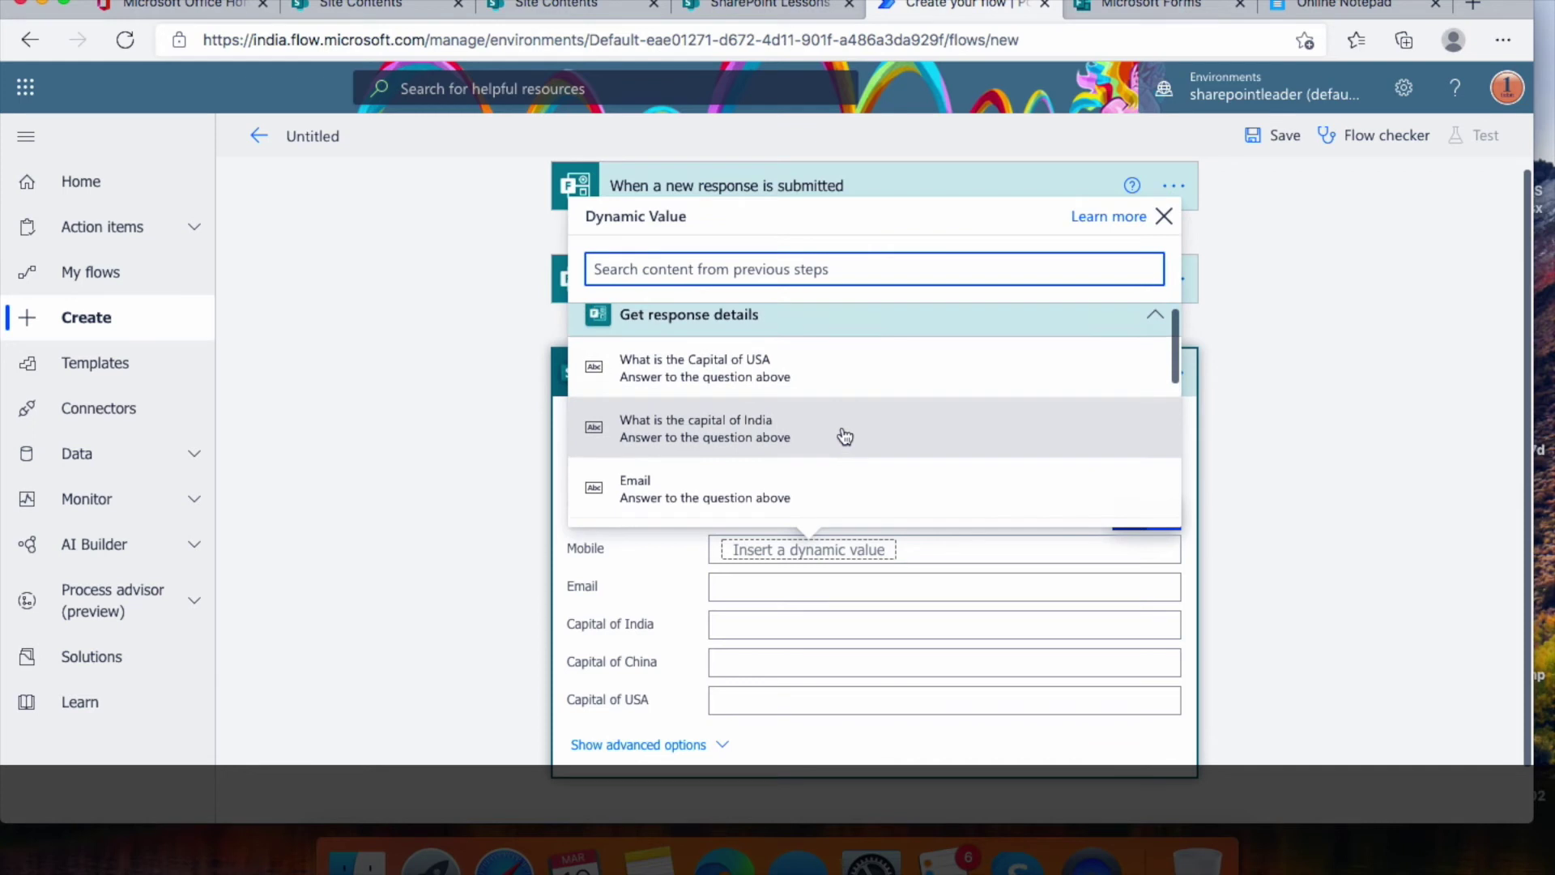
pyautogui.scroll(-3, 842, 436)
pyautogui.click(780, 394)
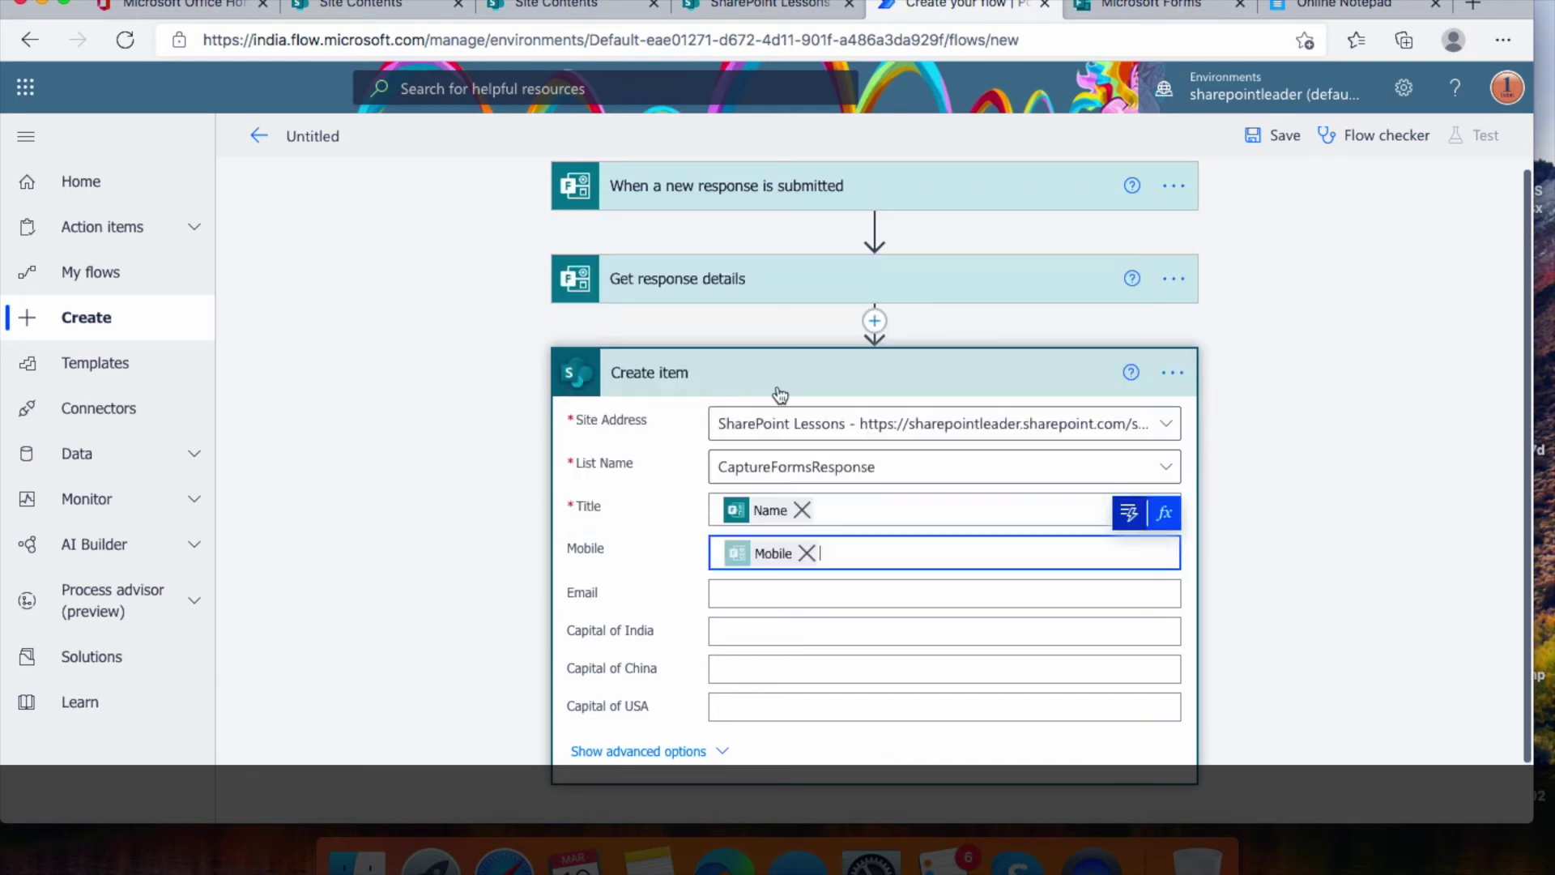
pyautogui.click(838, 591)
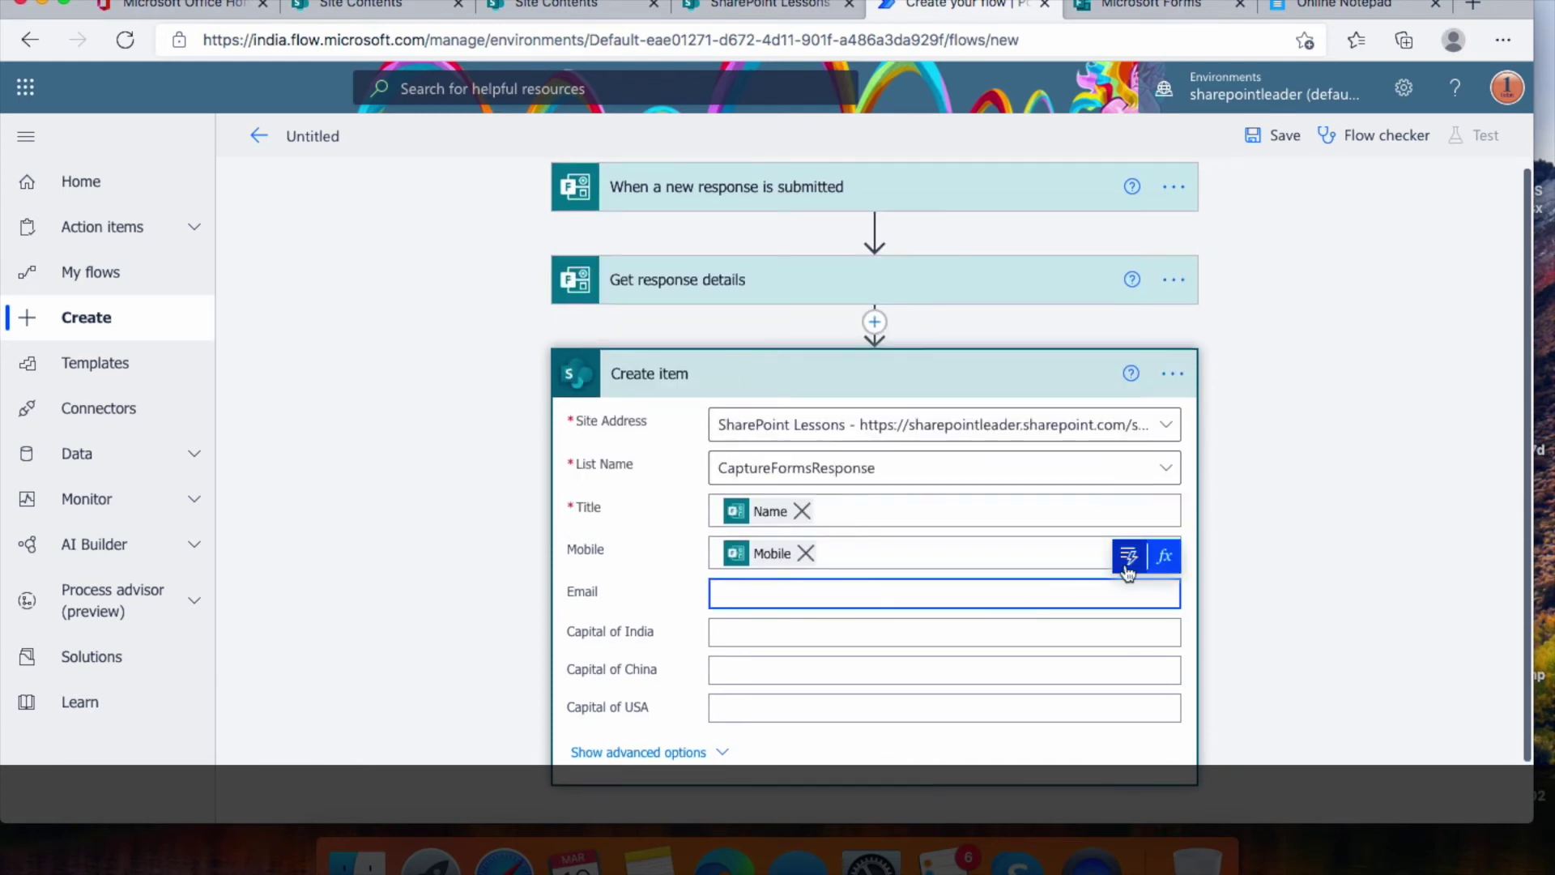
pyautogui.click(1128, 567)
pyautogui.scroll(-1, 871, 489)
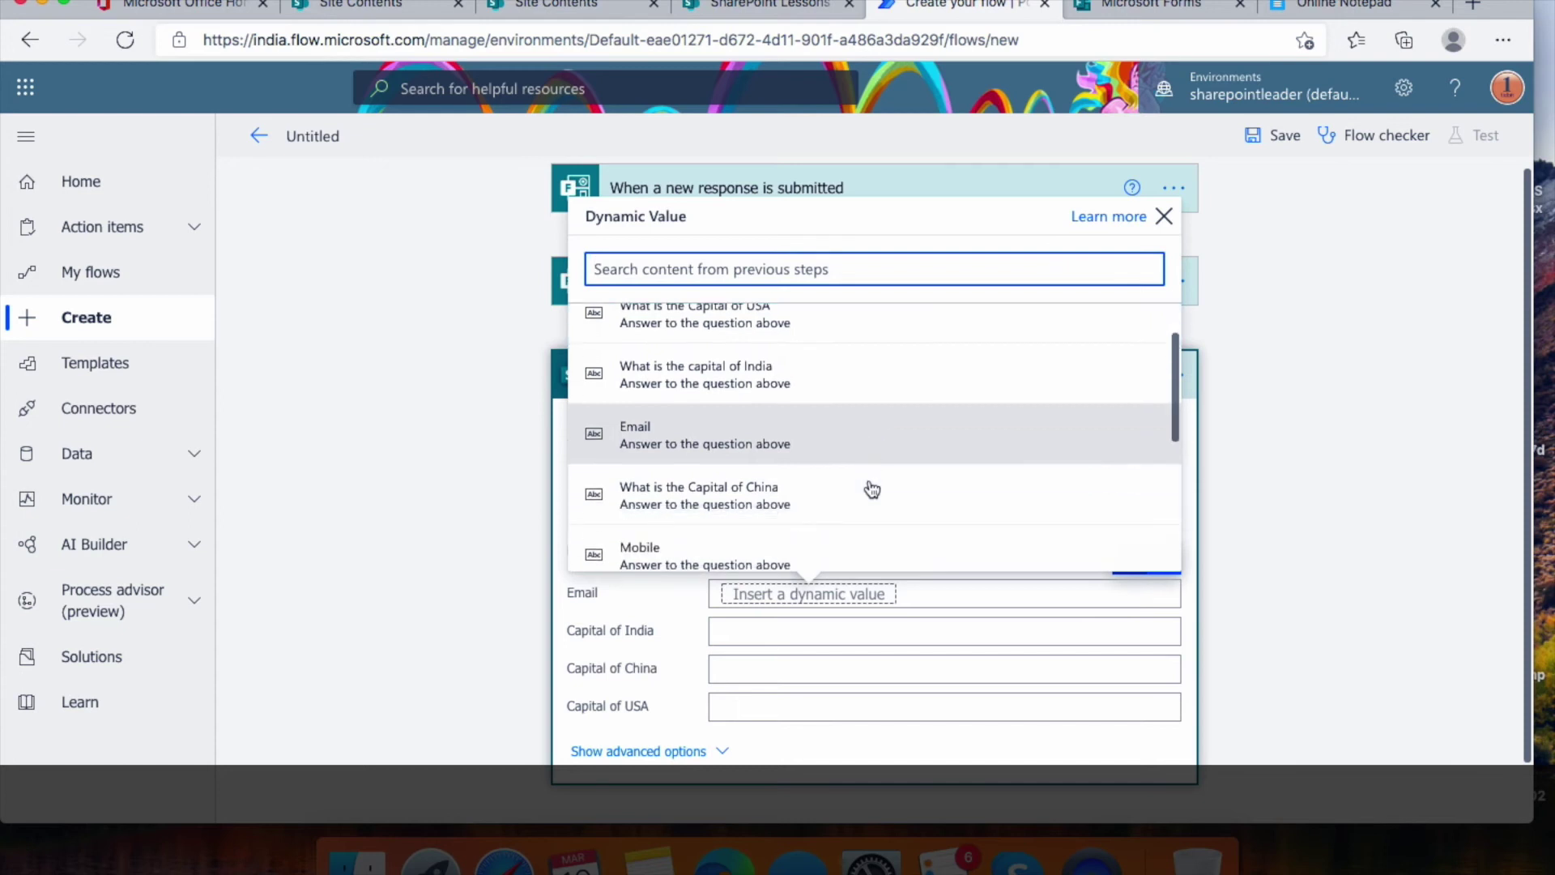
pyautogui.click(736, 433)
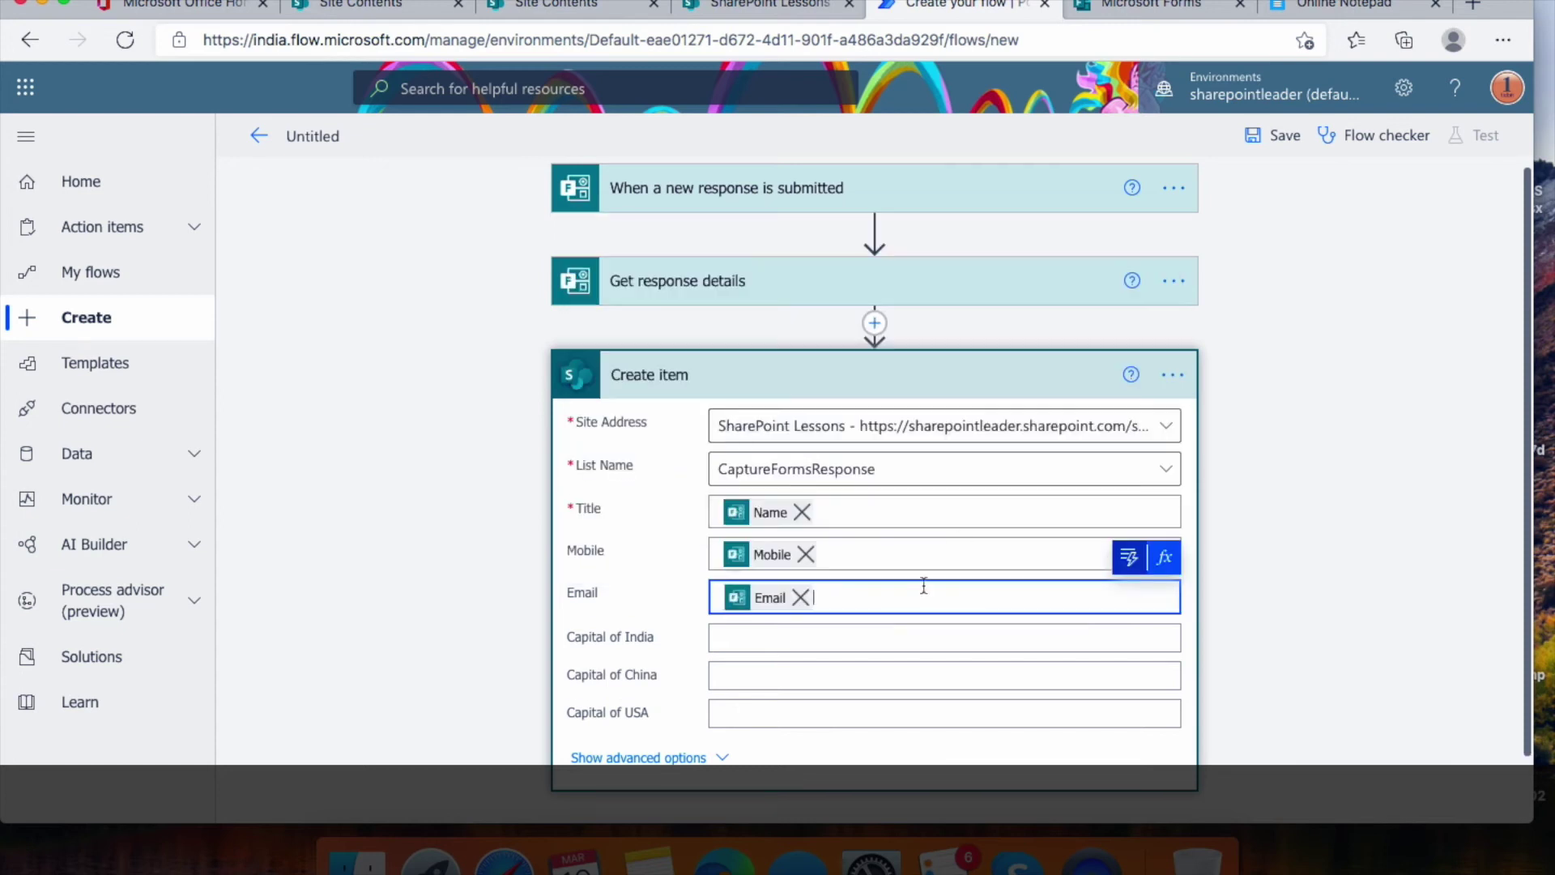
# Map Capital of India, Capital of China and Capital of USA to their quiz answers
pyautogui.click(867, 637)
pyautogui.click(1131, 609)
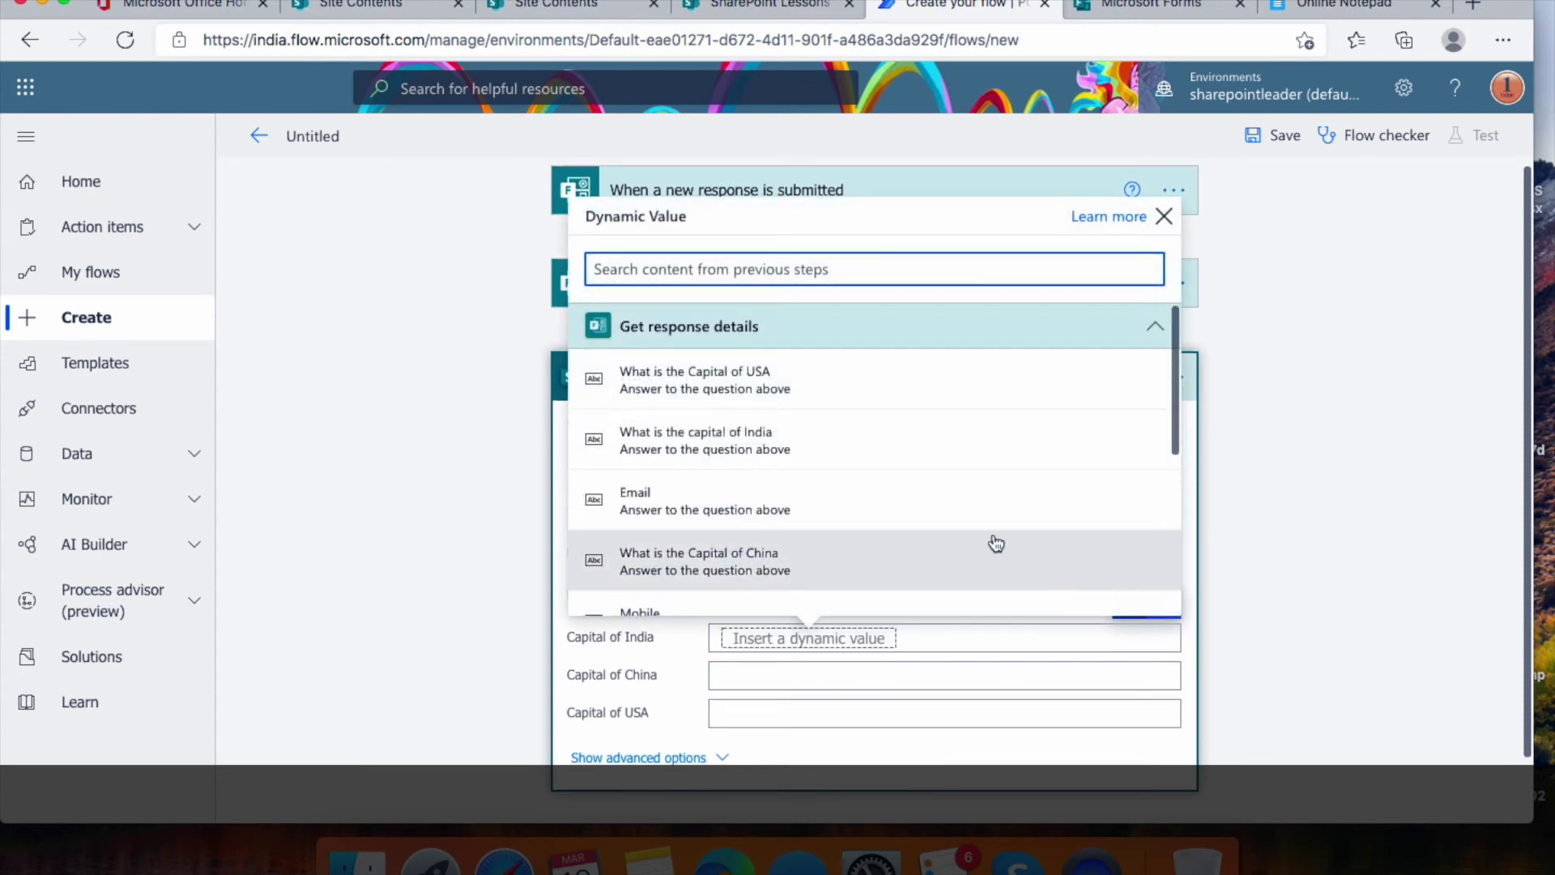
pyautogui.click(805, 437)
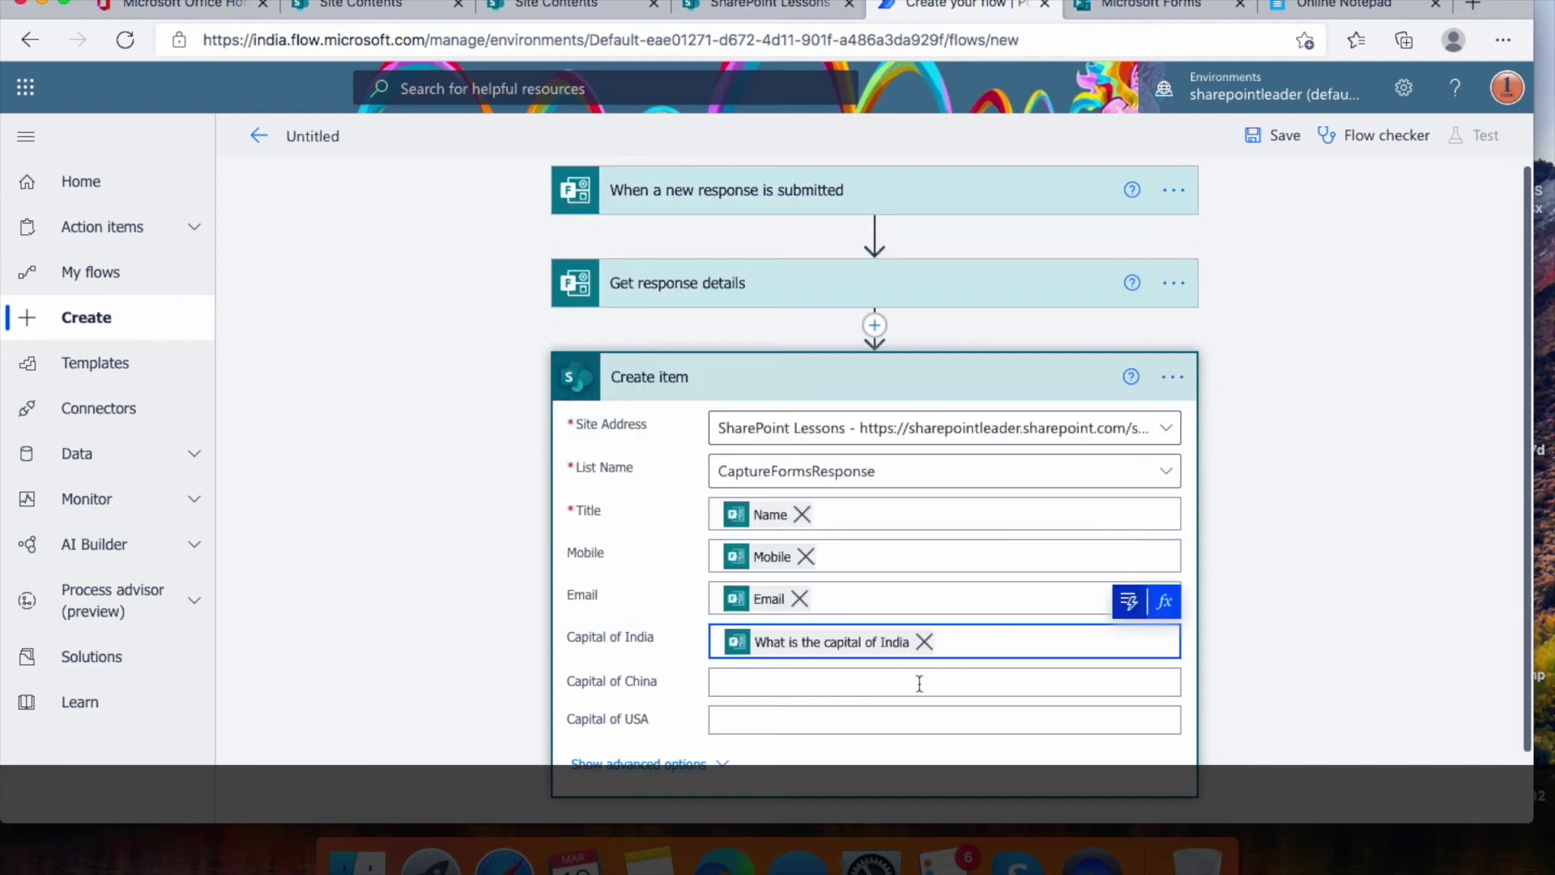
pyautogui.click(900, 679)
pyautogui.click(1129, 644)
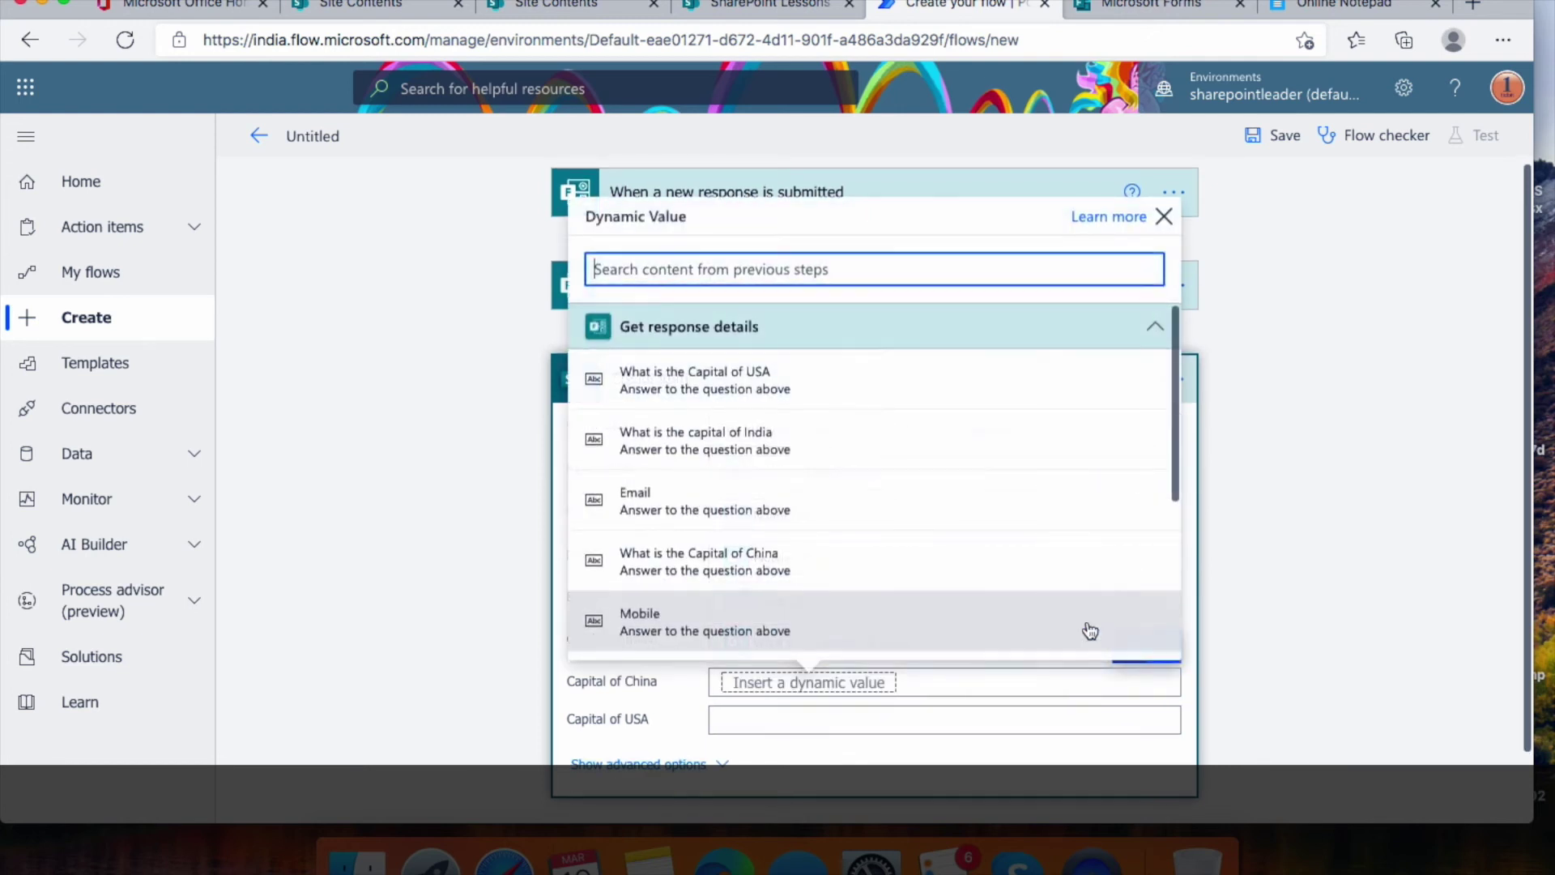
pyautogui.scroll(-1, 898, 543)
pyautogui.click(826, 527)
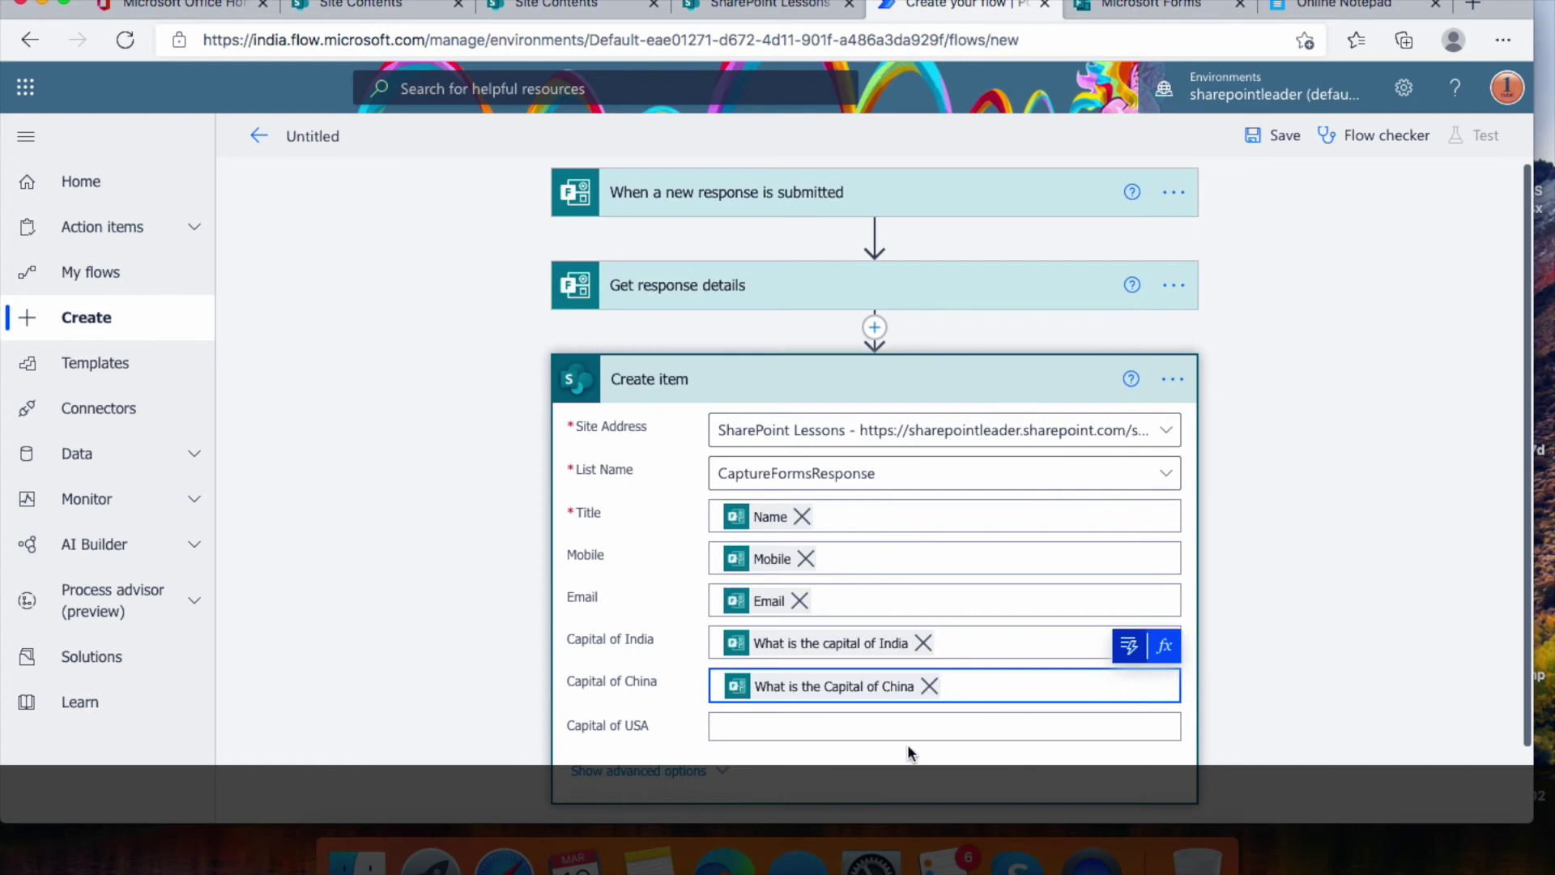
pyautogui.click(891, 726)
pyautogui.click(1129, 686)
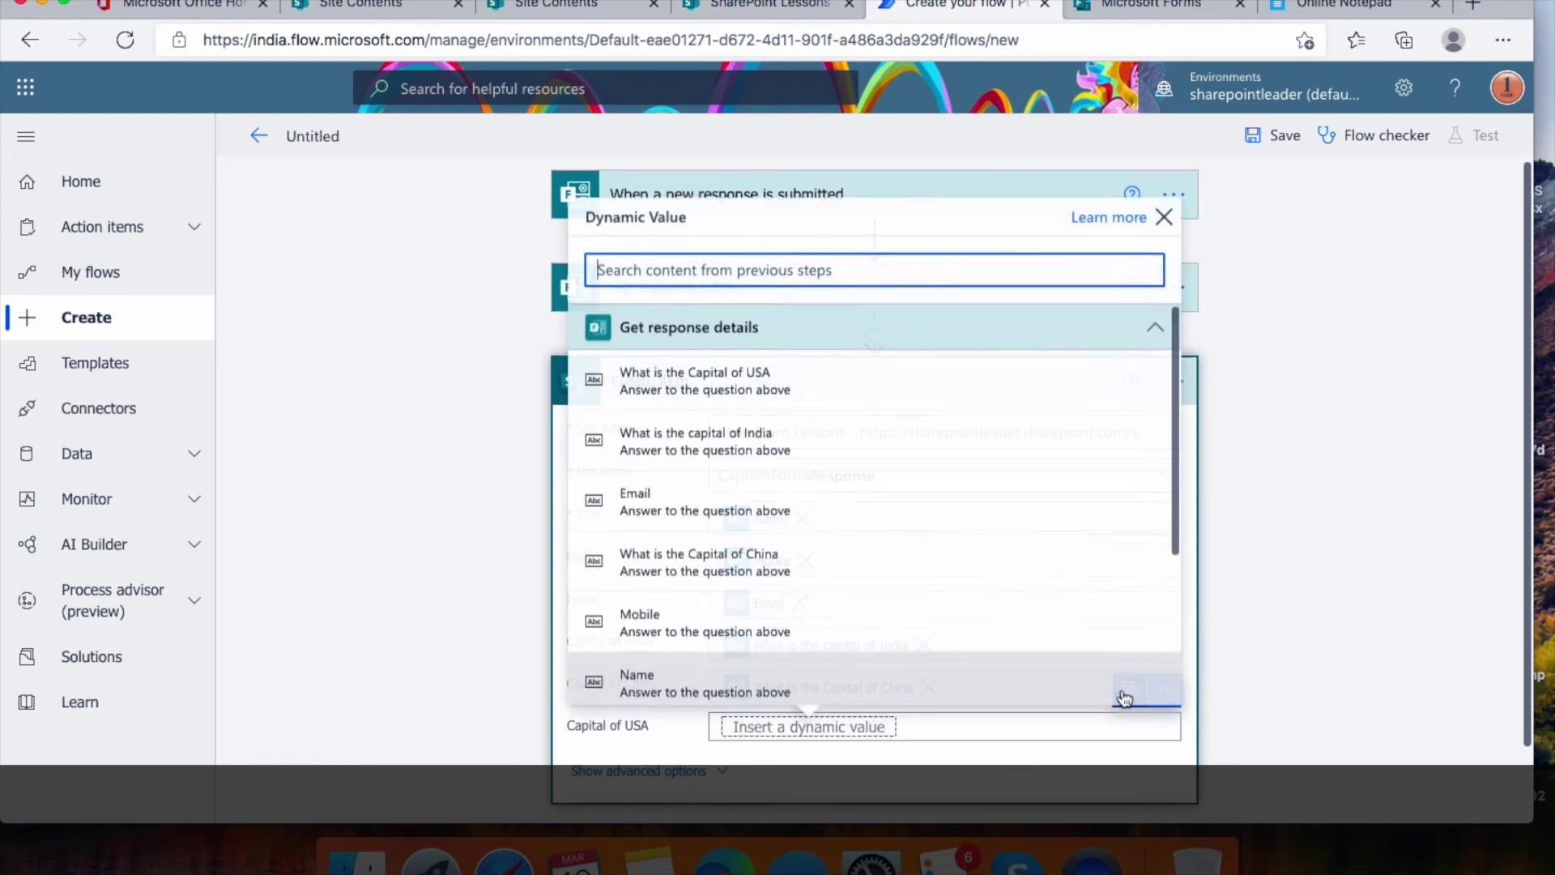
pyautogui.scroll(-1, 894, 575)
pyautogui.scroll(1, 894, 573)
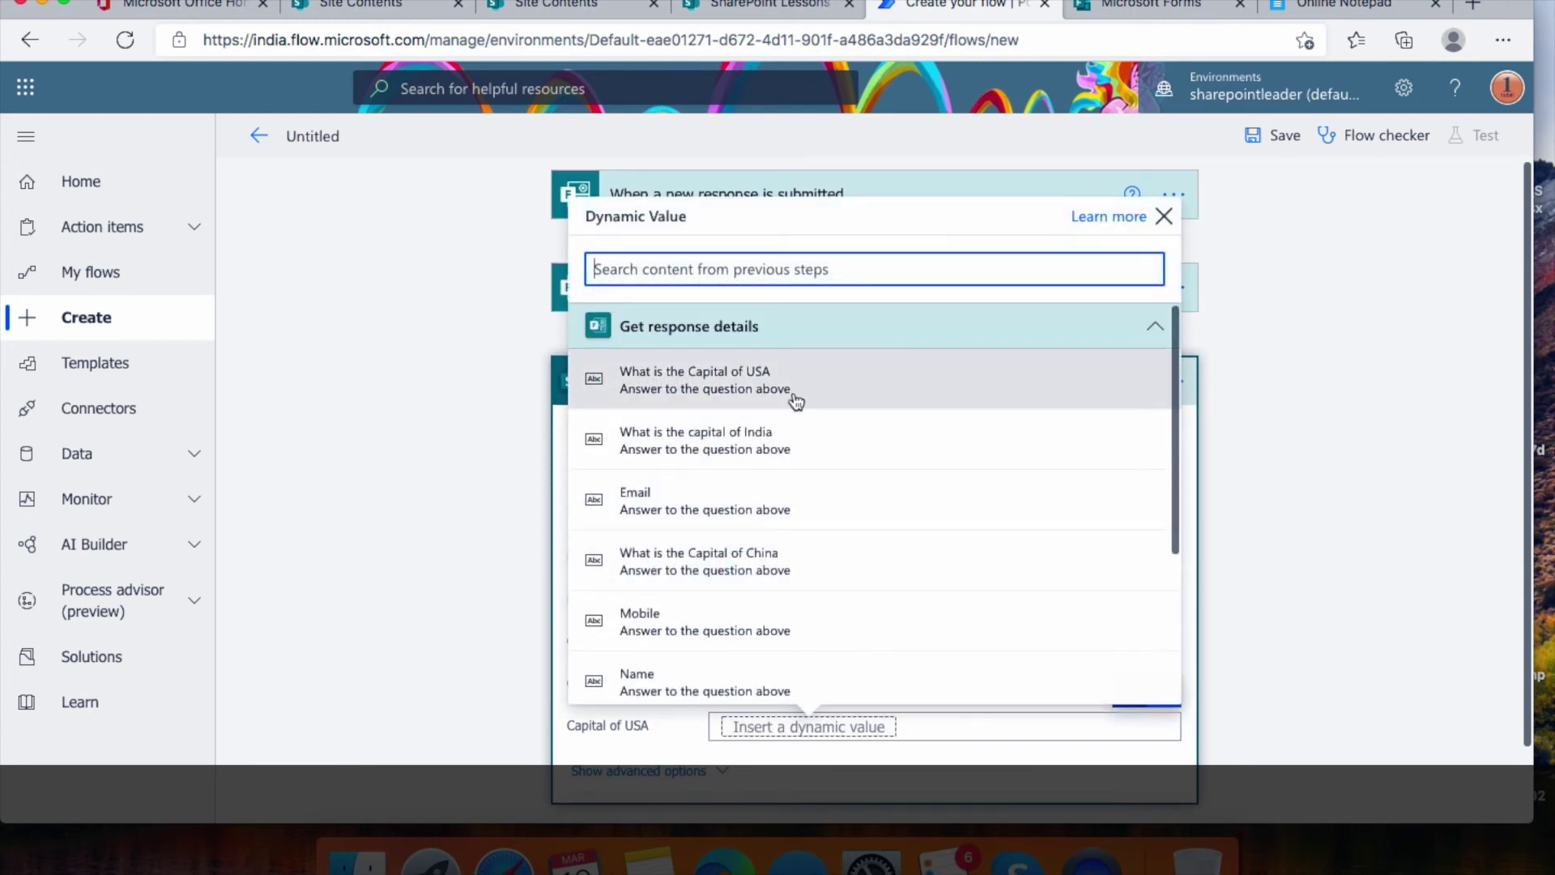
pyautogui.click(798, 397)
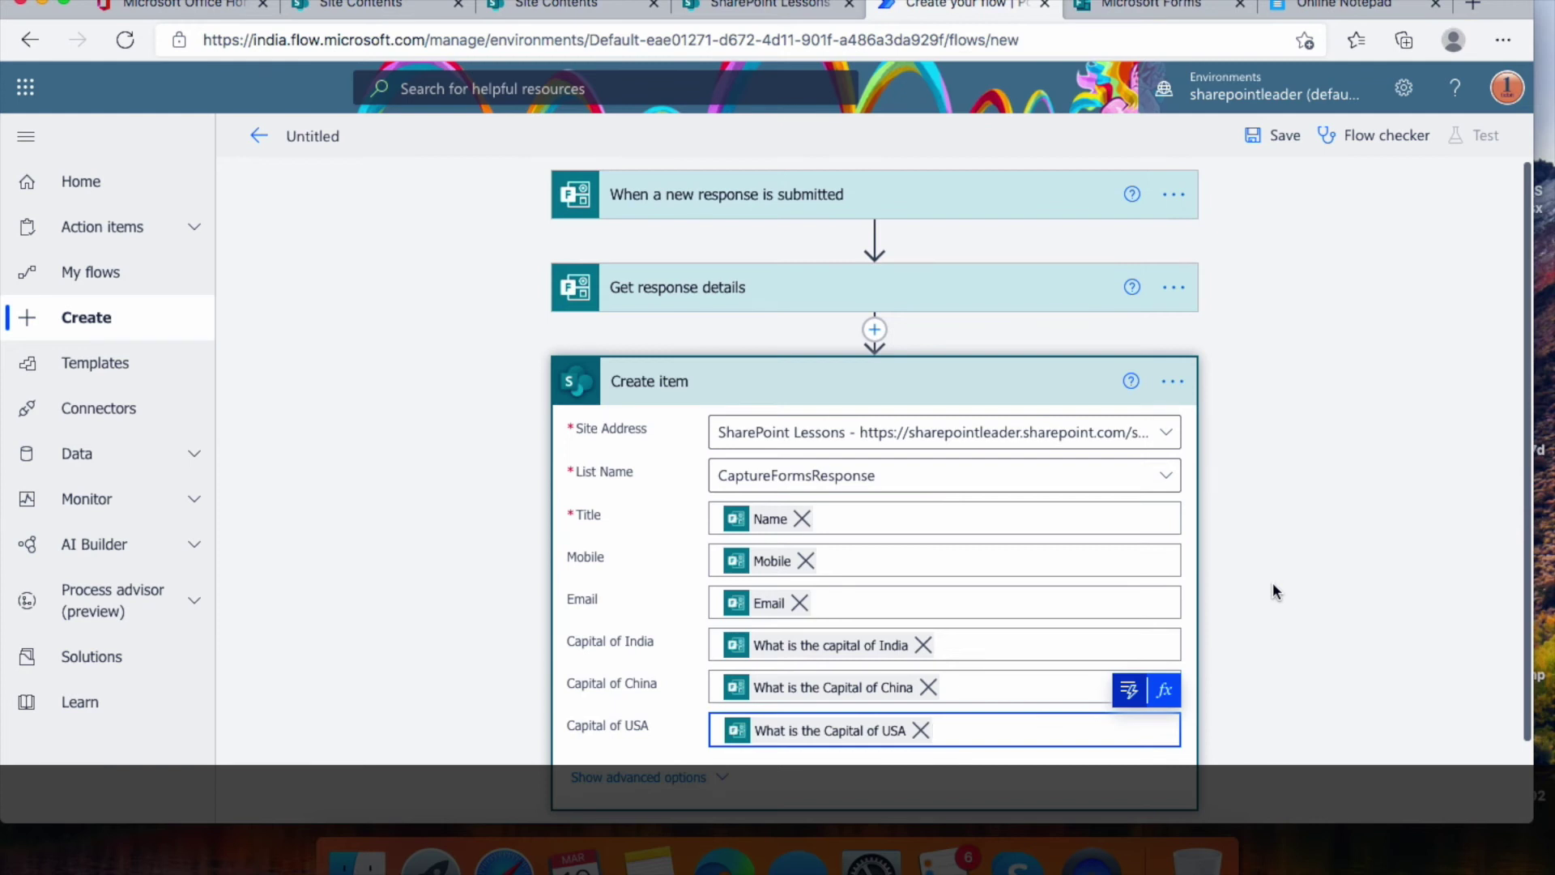
# Save the flow, select its auto-generated name, and view the empty CaptureFormsResponse list
pyautogui.scroll(-2, 1272, 584)
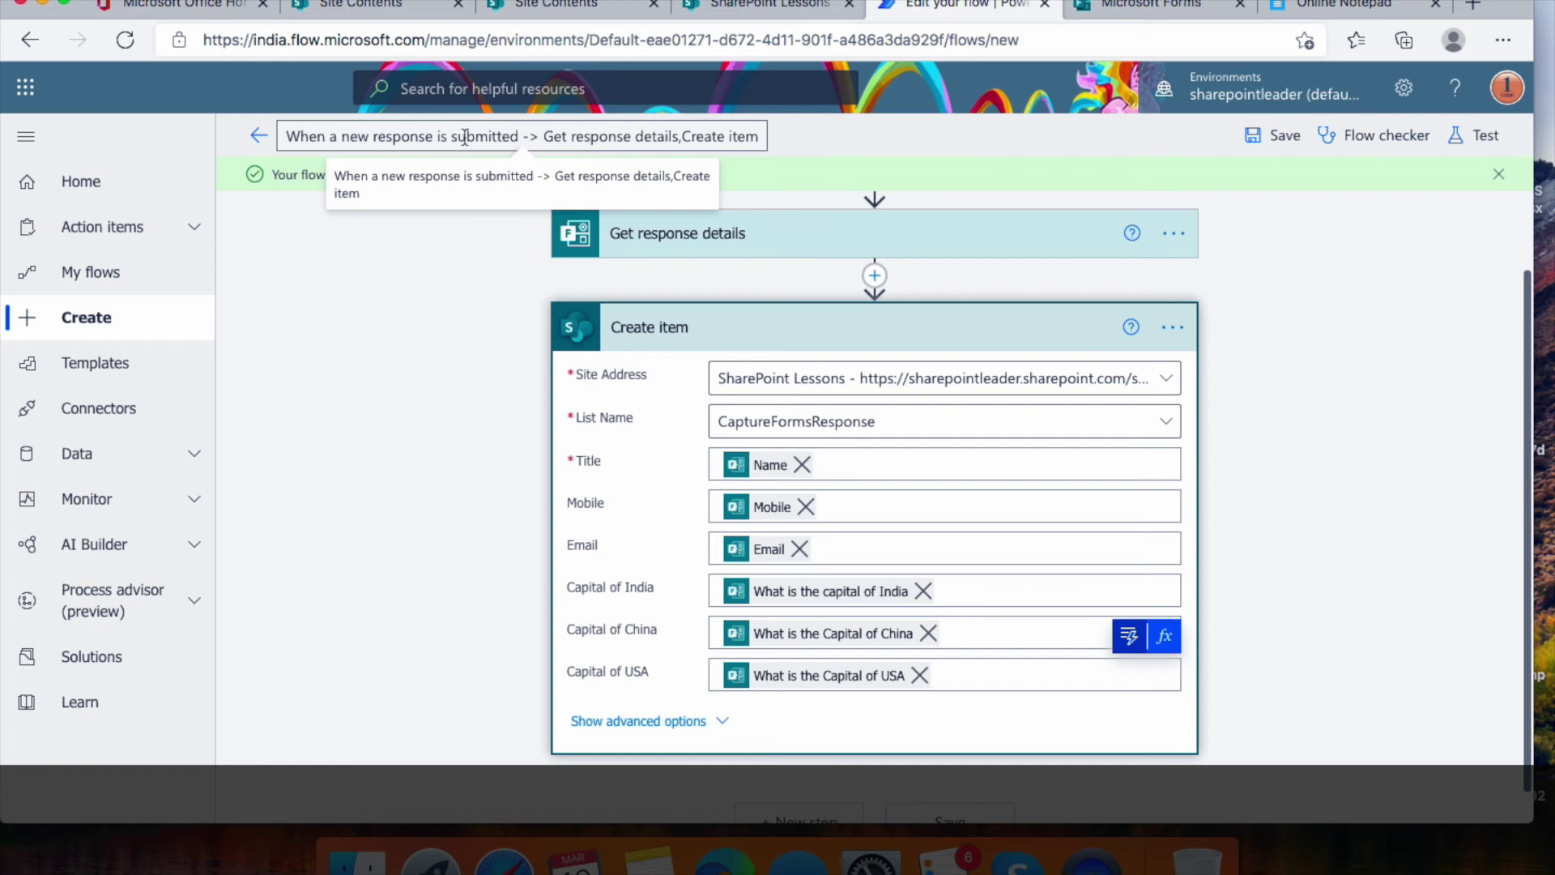
pyautogui.moveTo(541, 138); pyautogui.dragTo(677, 137)
pyautogui.tripleClick(668, 138)
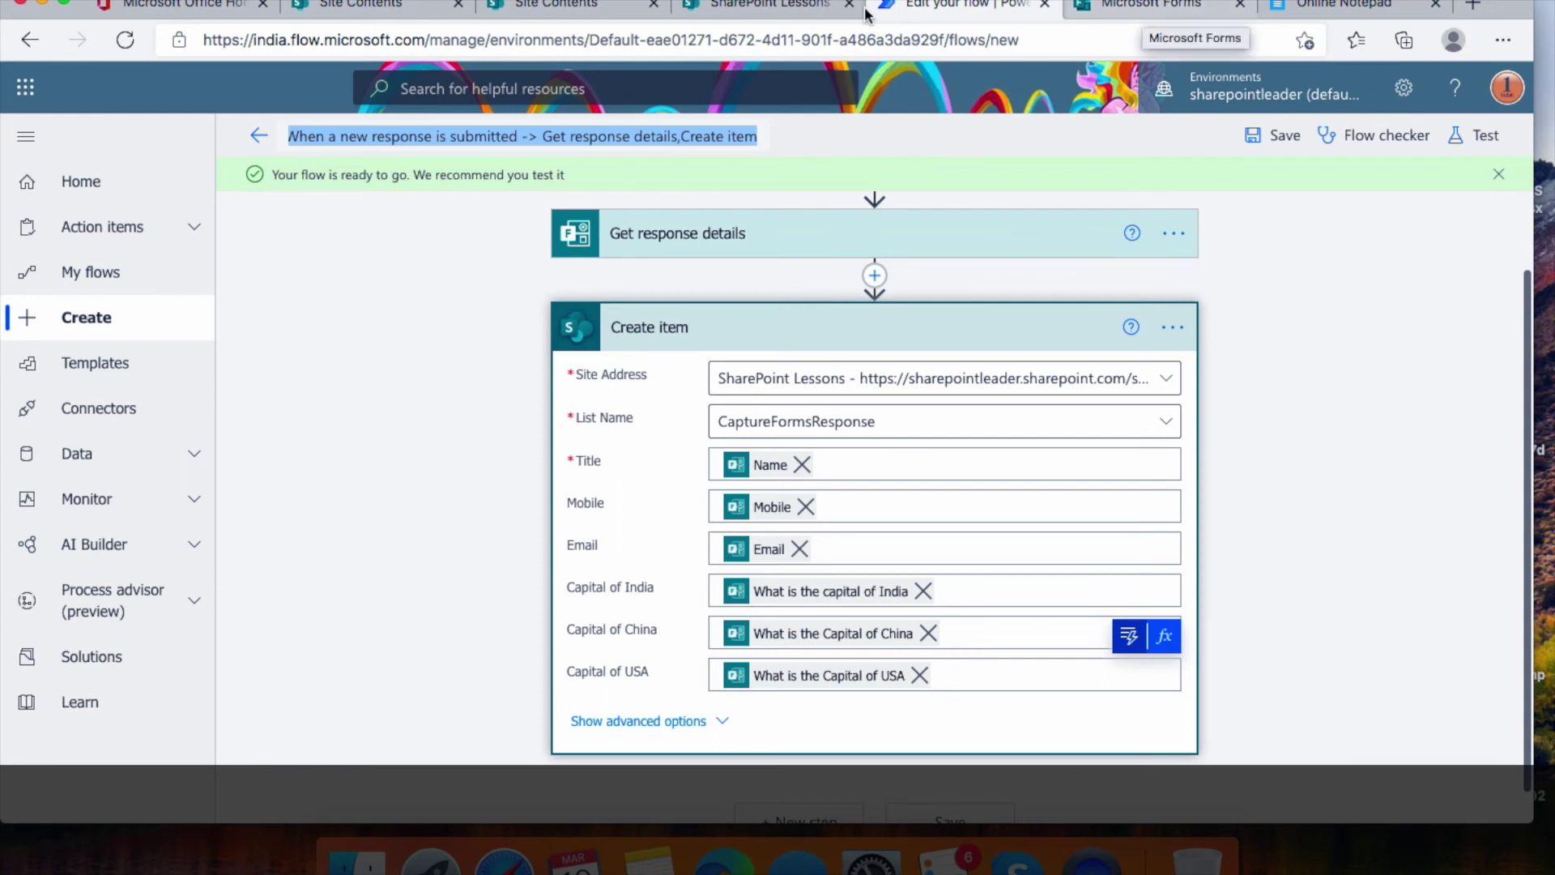
pyautogui.click(769, 7)
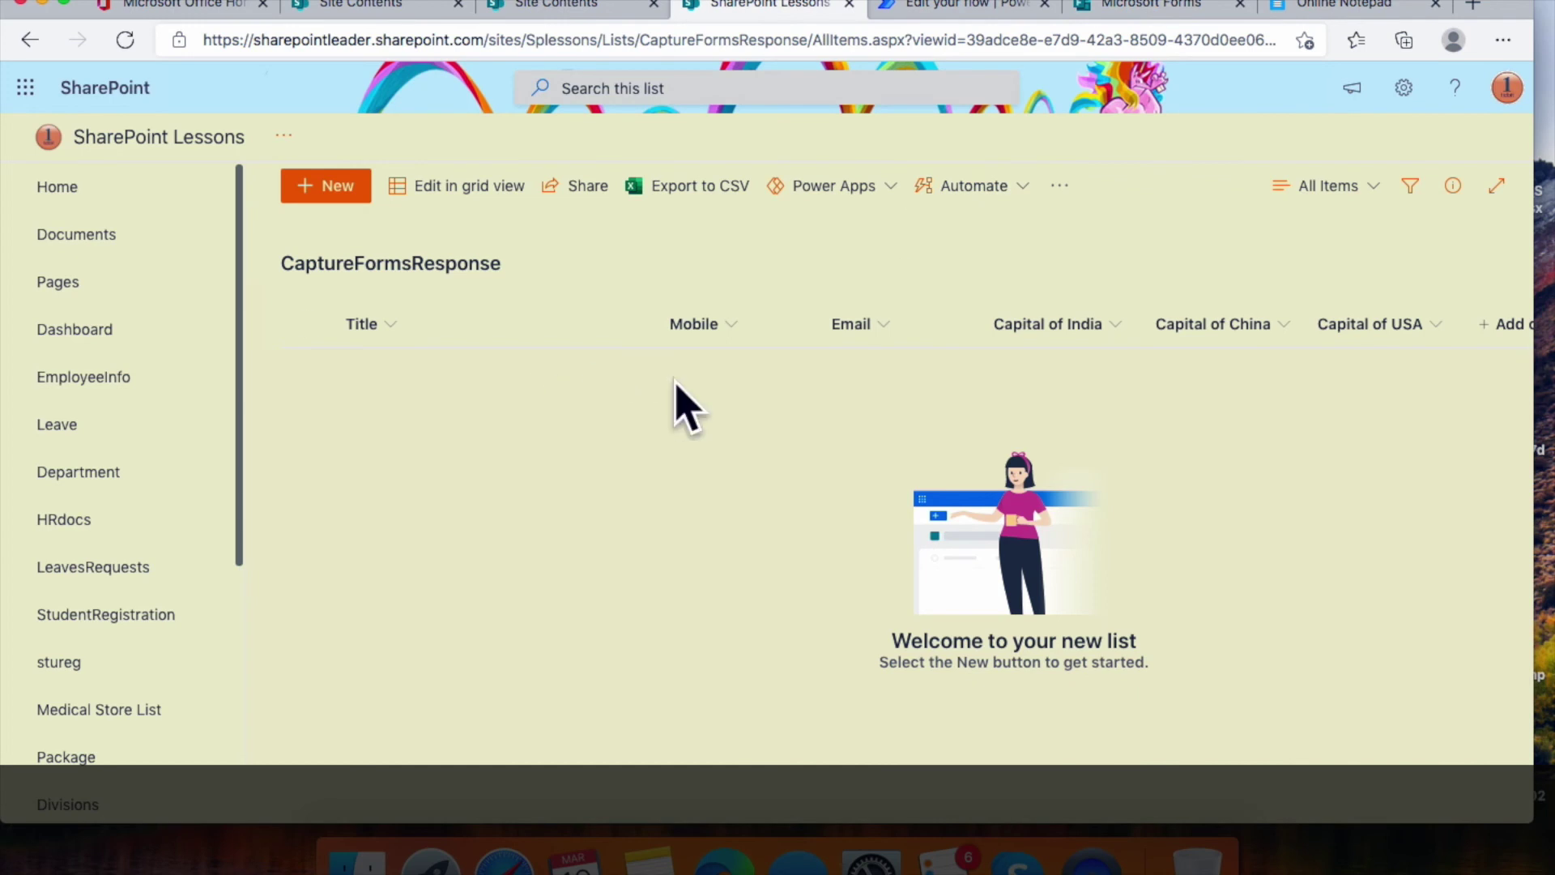
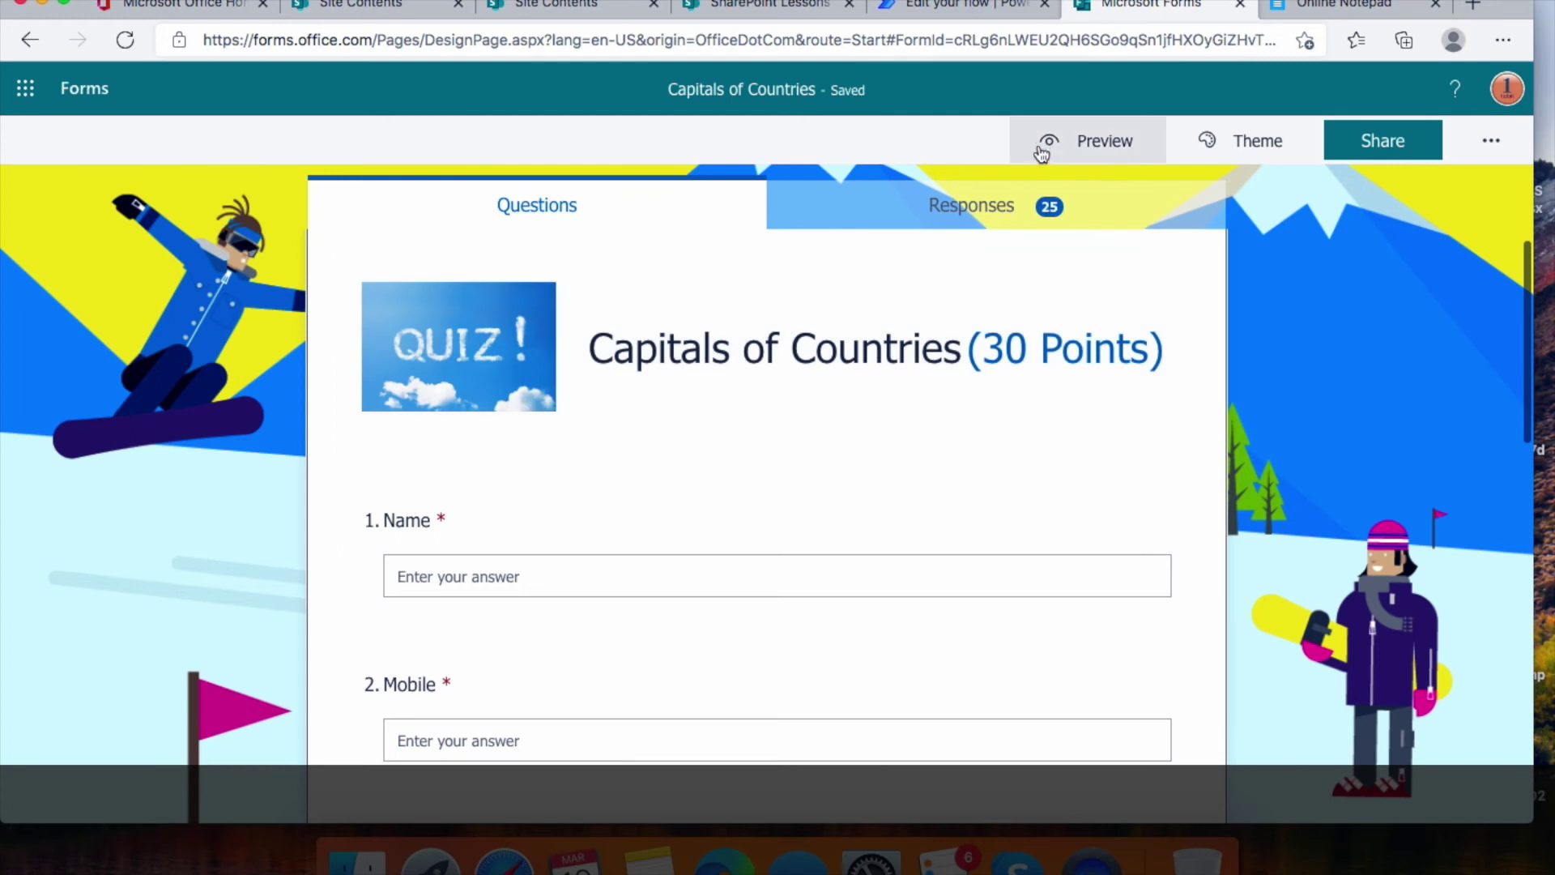
# Preview the form and fill in the respondent's name, mobile number and e-mail address
pyautogui.click(1086, 143)
pyautogui.click(576, 522)
pyautogui.write('Bharath')
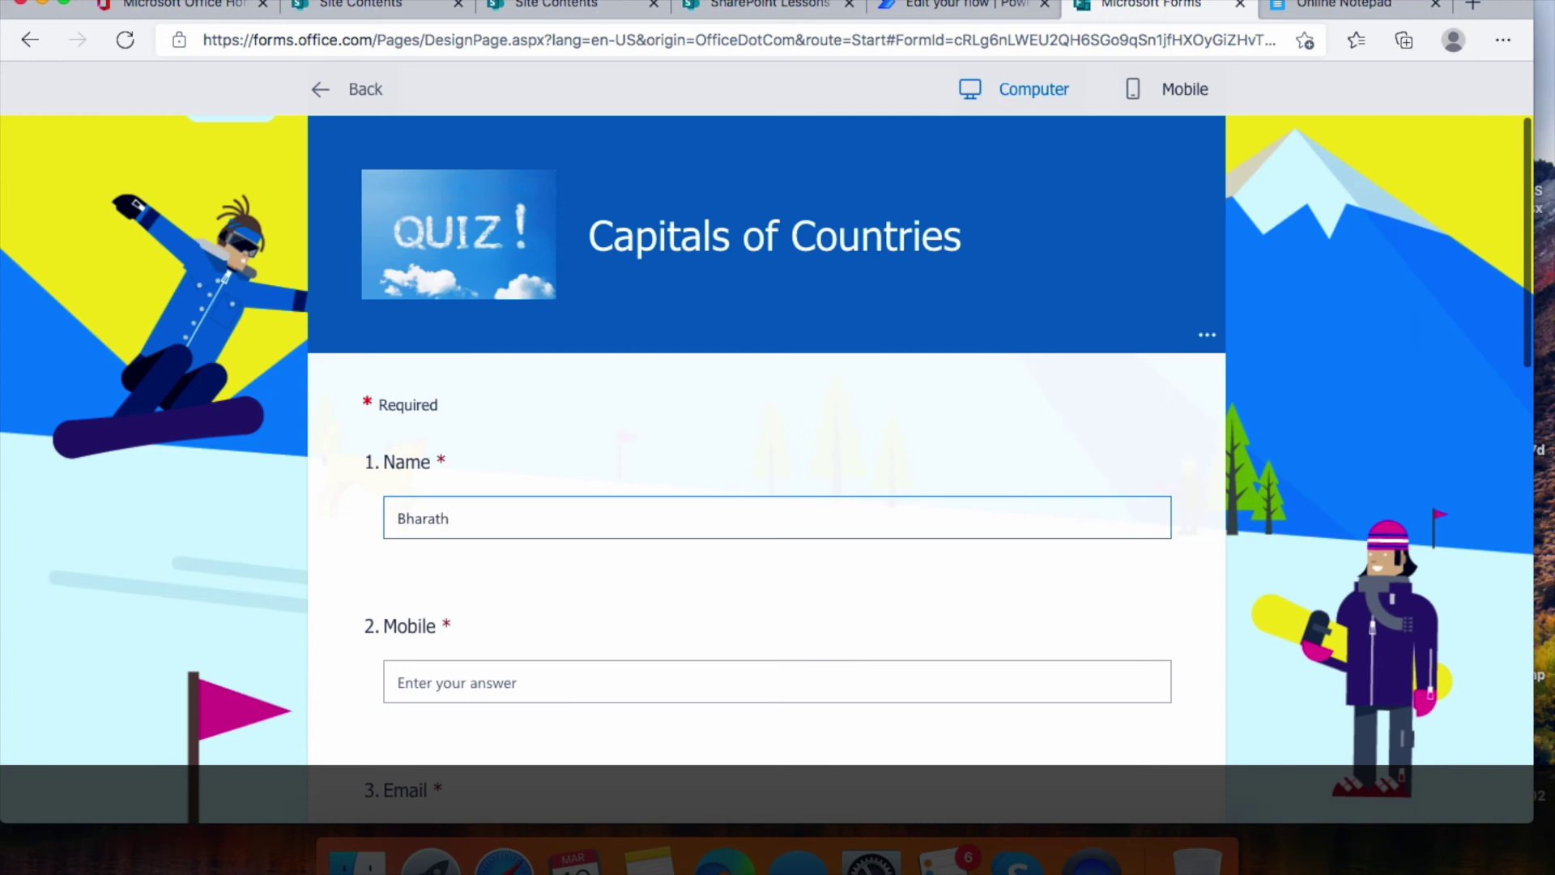
pyautogui.click(398, 682)
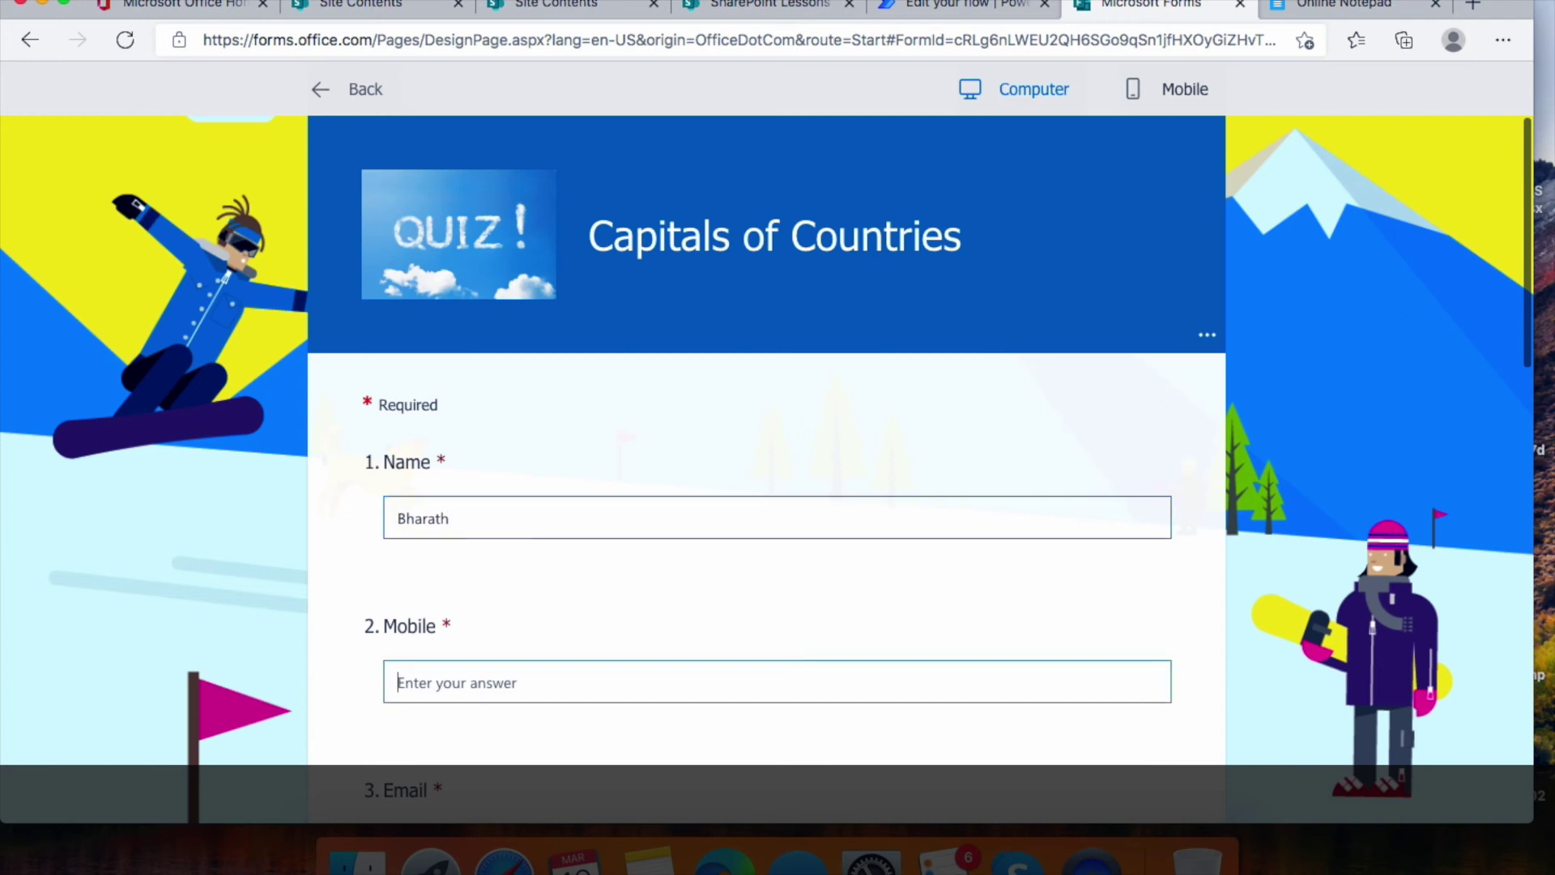
pyautogui.scroll(-3, 535, 635)
pyautogui.click(538, 638)
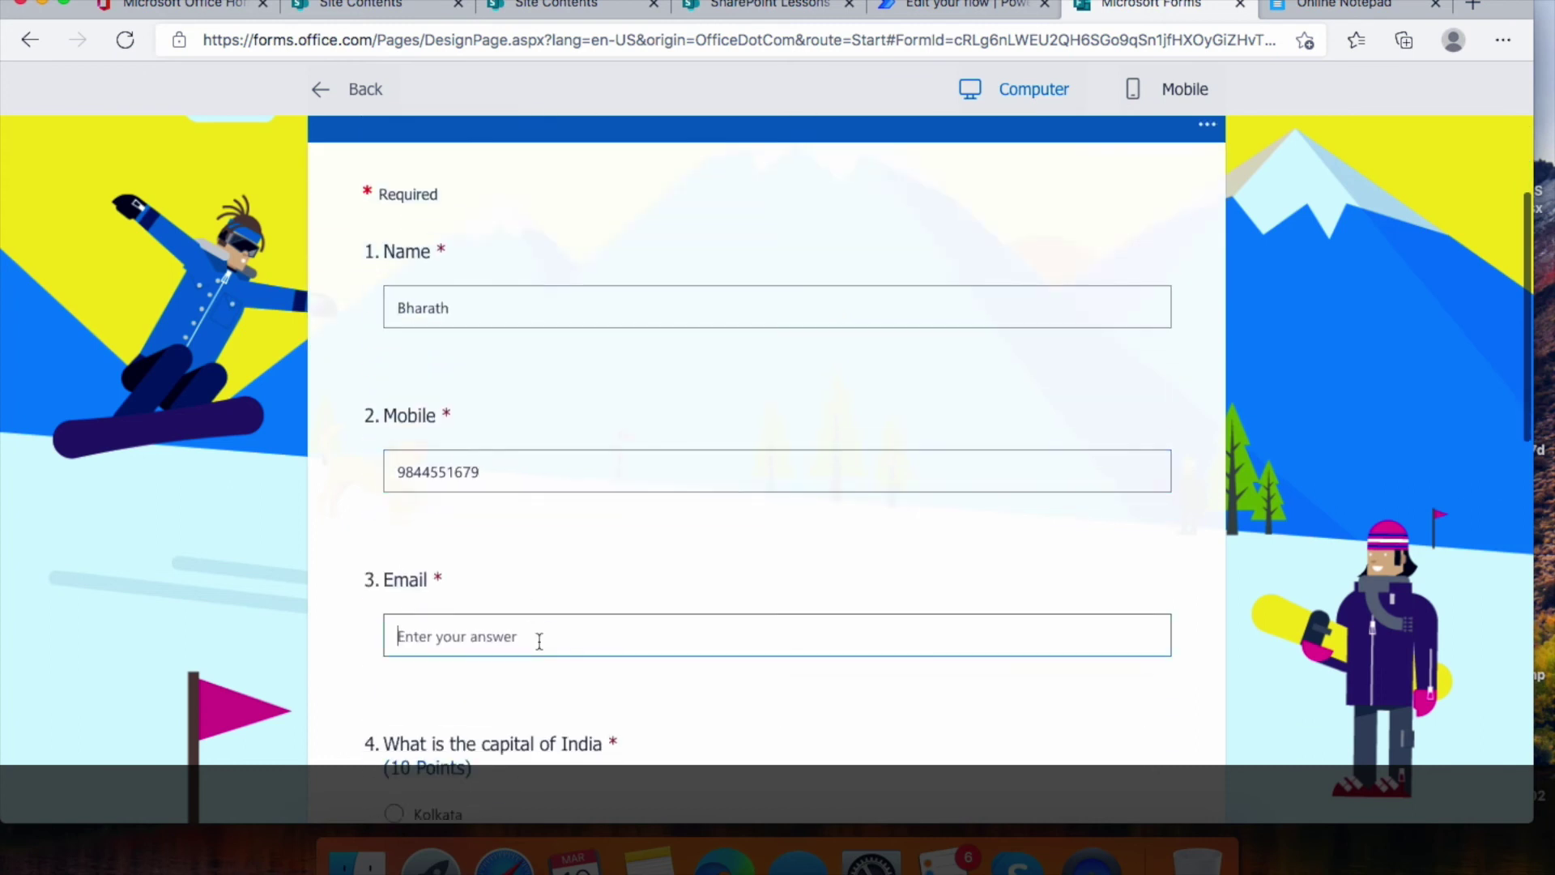
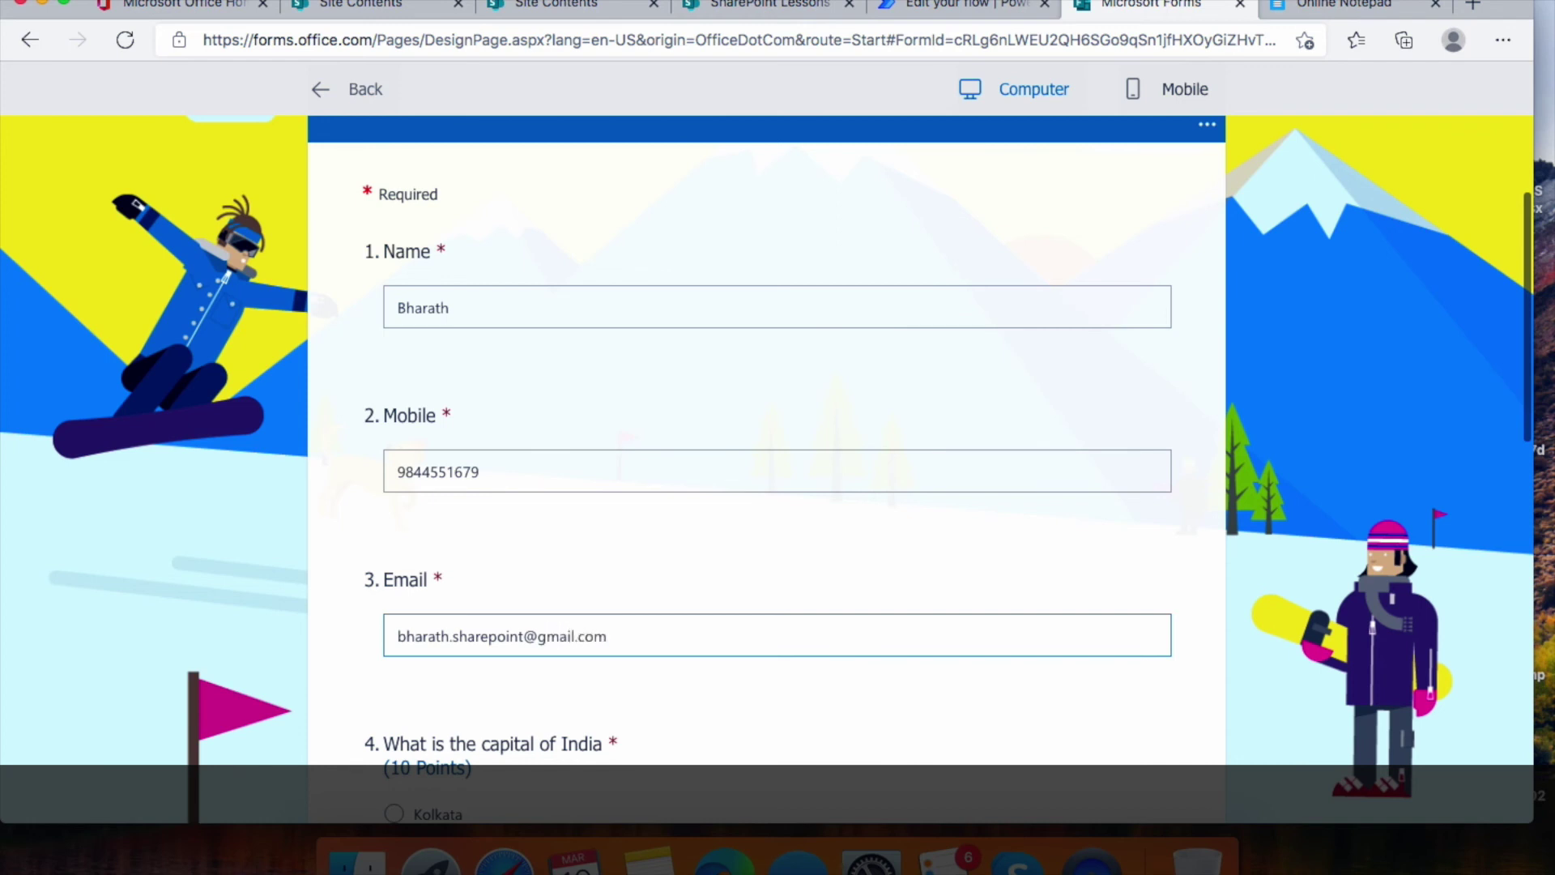
# Answer New delhi, Beijing and Washington D.C, then submit the test response
pyautogui.scroll(-5, 224, 709)
pyautogui.click(395, 515)
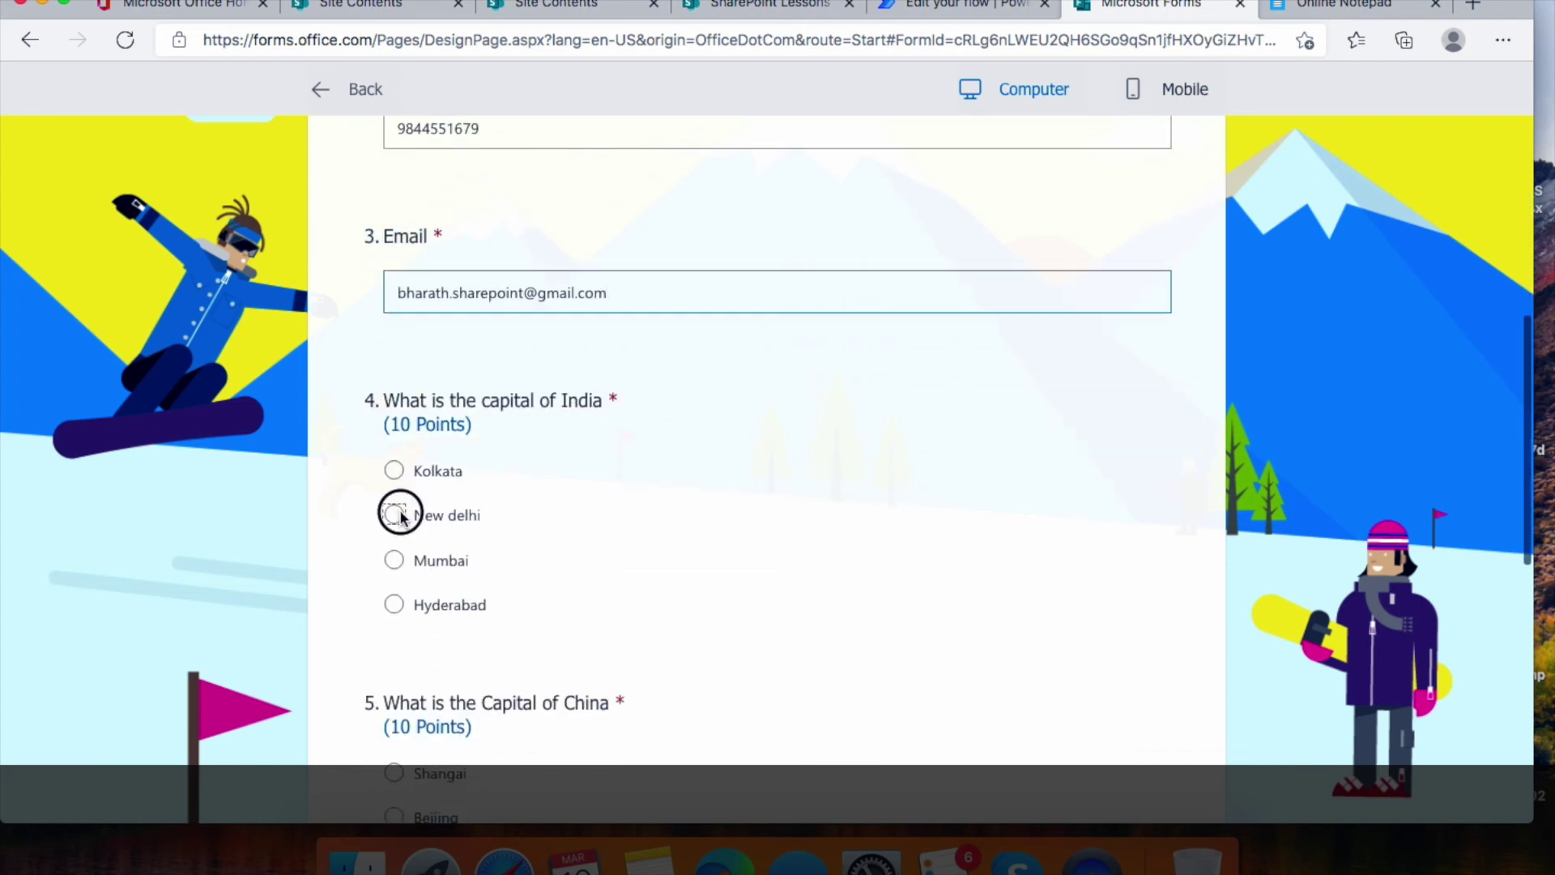
pyautogui.scroll(-3, 635, 566)
pyautogui.click(395, 586)
pyautogui.scroll(-2, 683, 572)
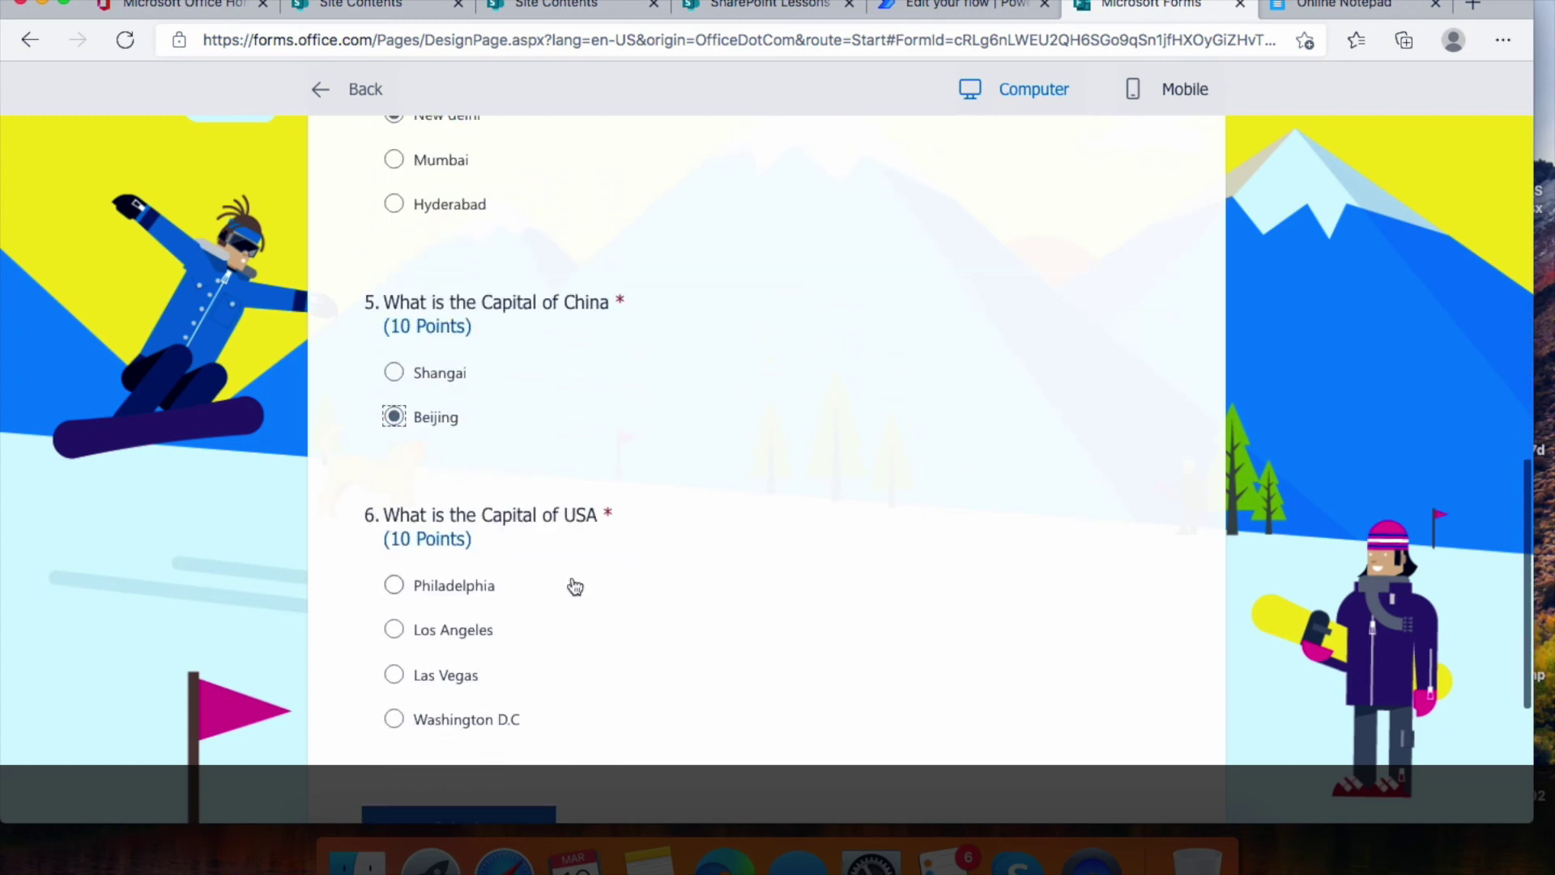
pyautogui.click(394, 719)
pyautogui.scroll(-2, 716, 685)
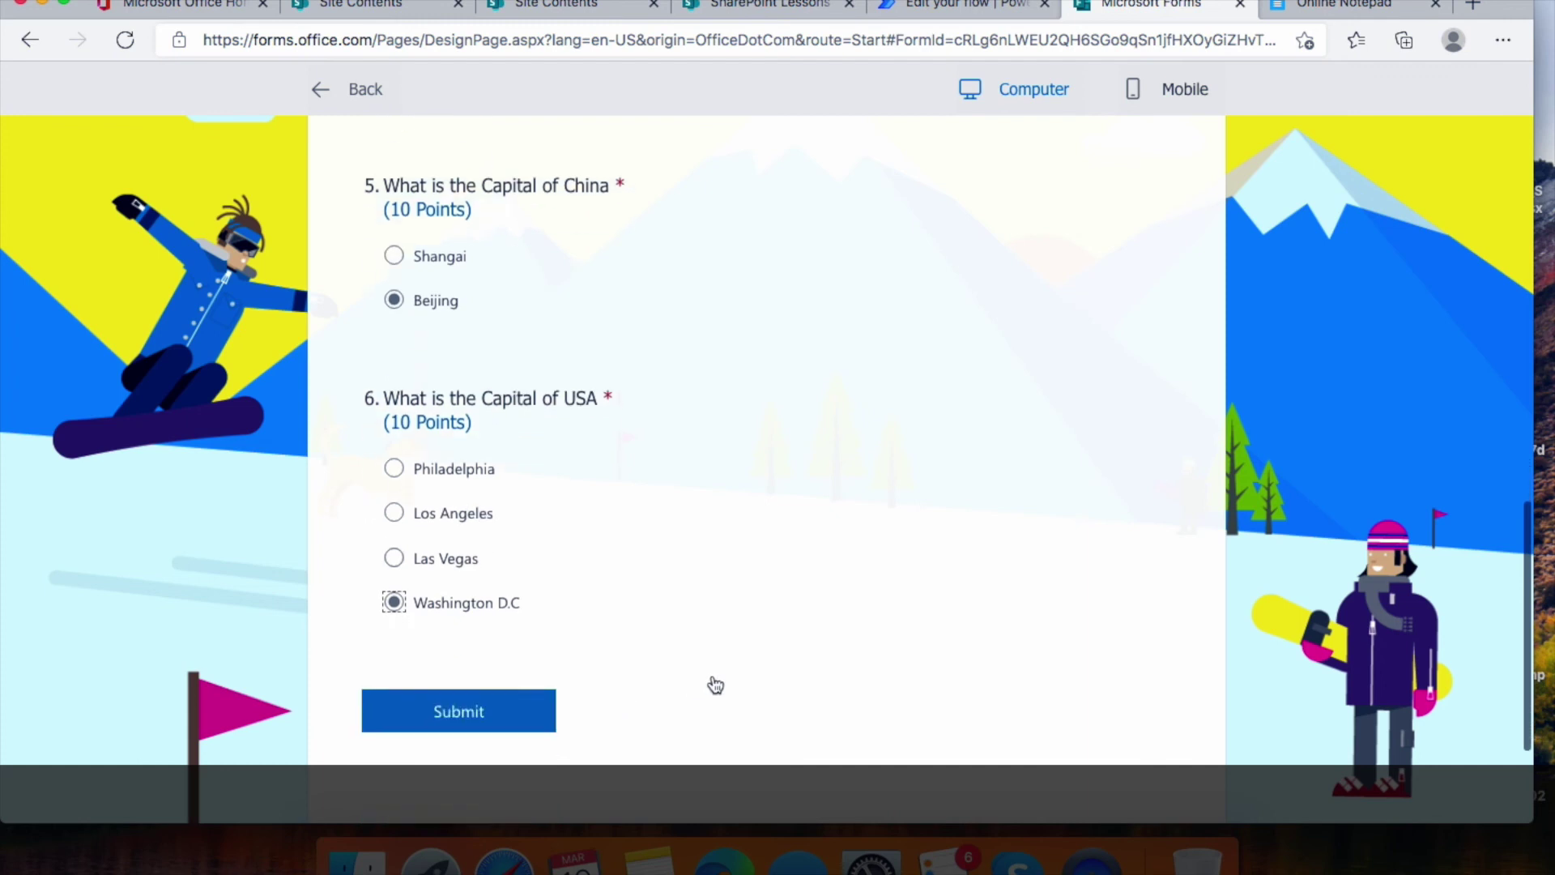
pyautogui.scroll(-2, 716, 685)
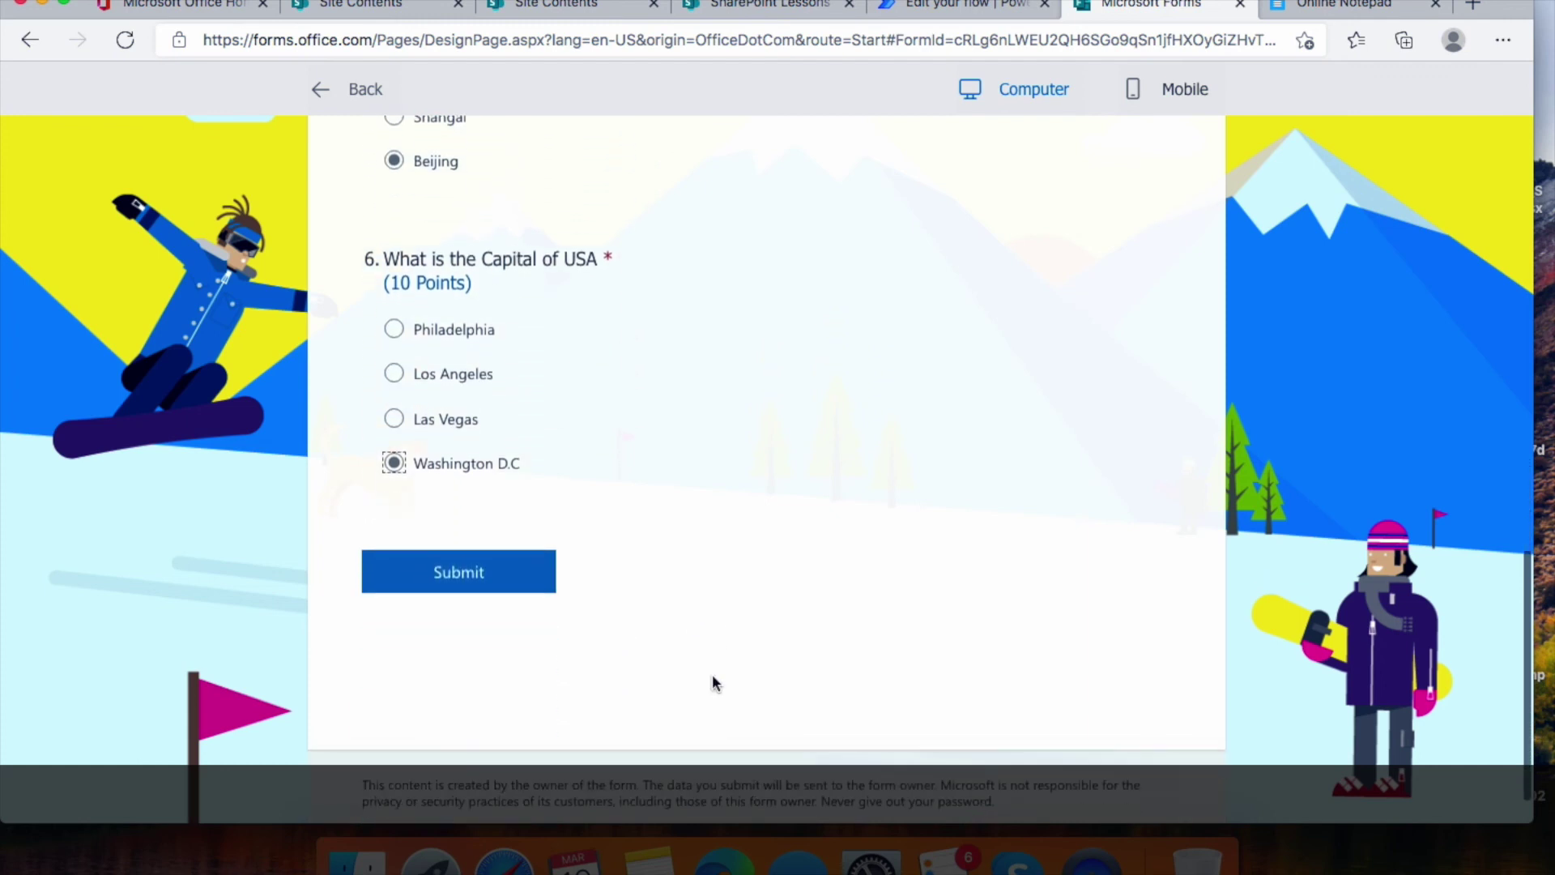
pyautogui.click(459, 575)
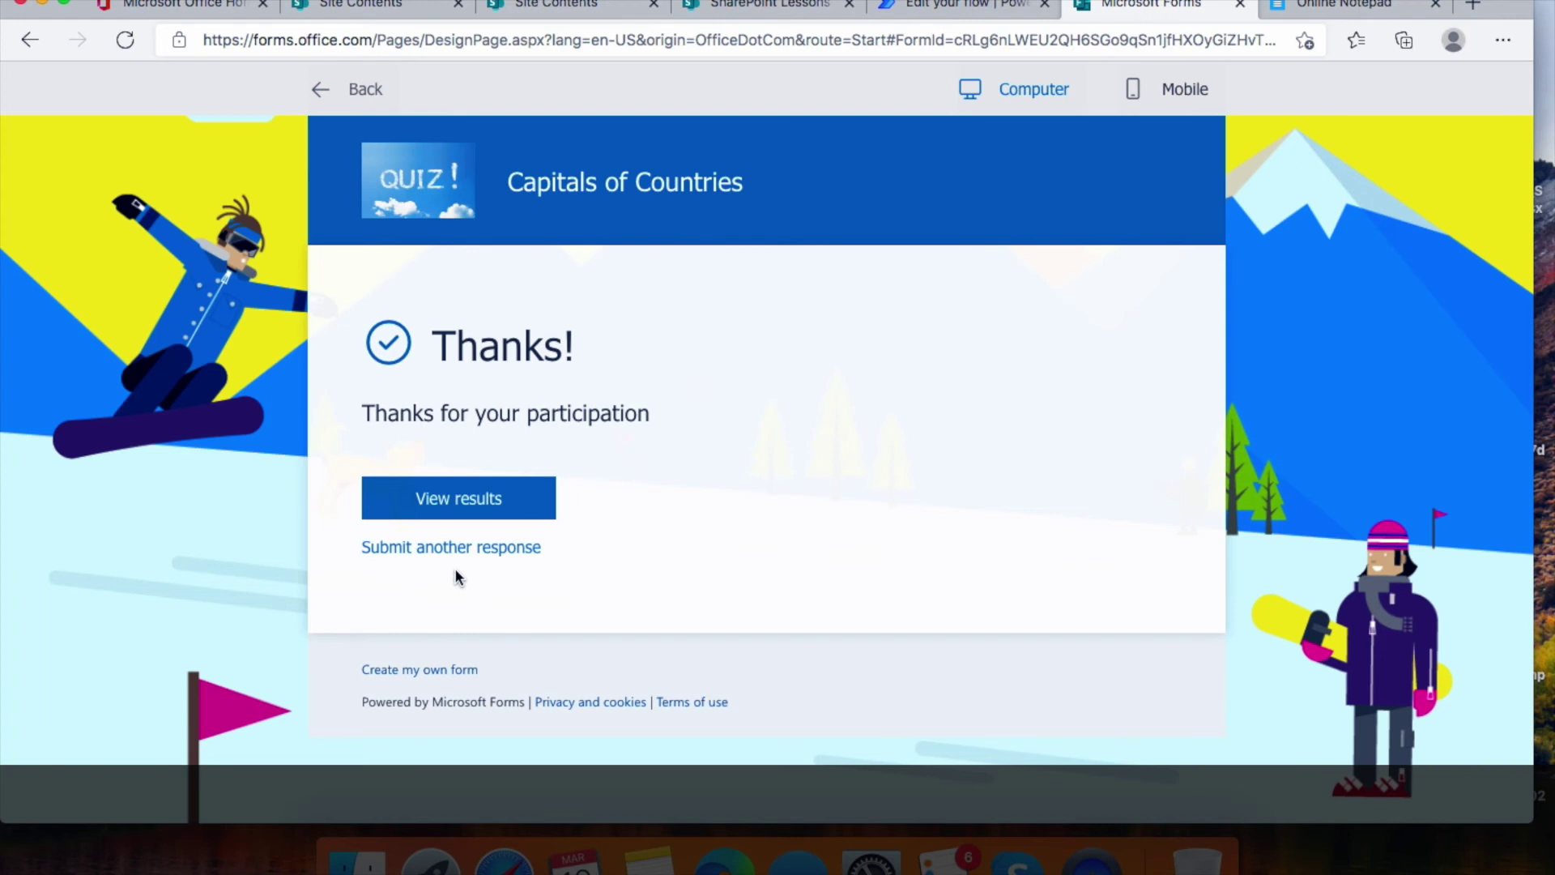
pyautogui.click(759, 5)
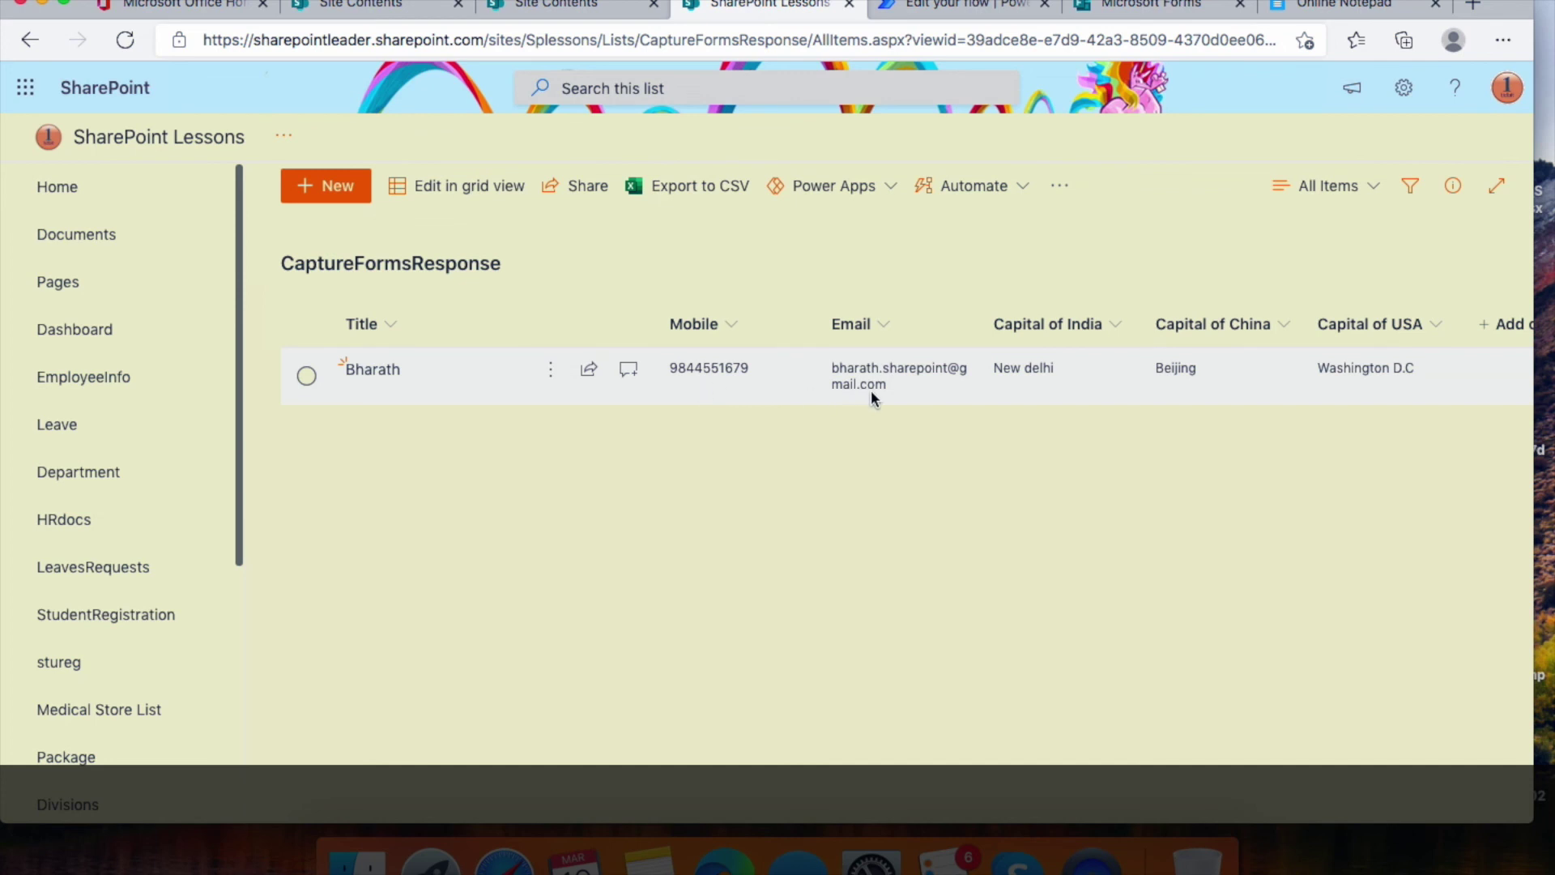
# Scroll across the new CaptureFormsResponse item's columns, then go back to the flow editor
pyautogui.hscroll(4, 907, 386)
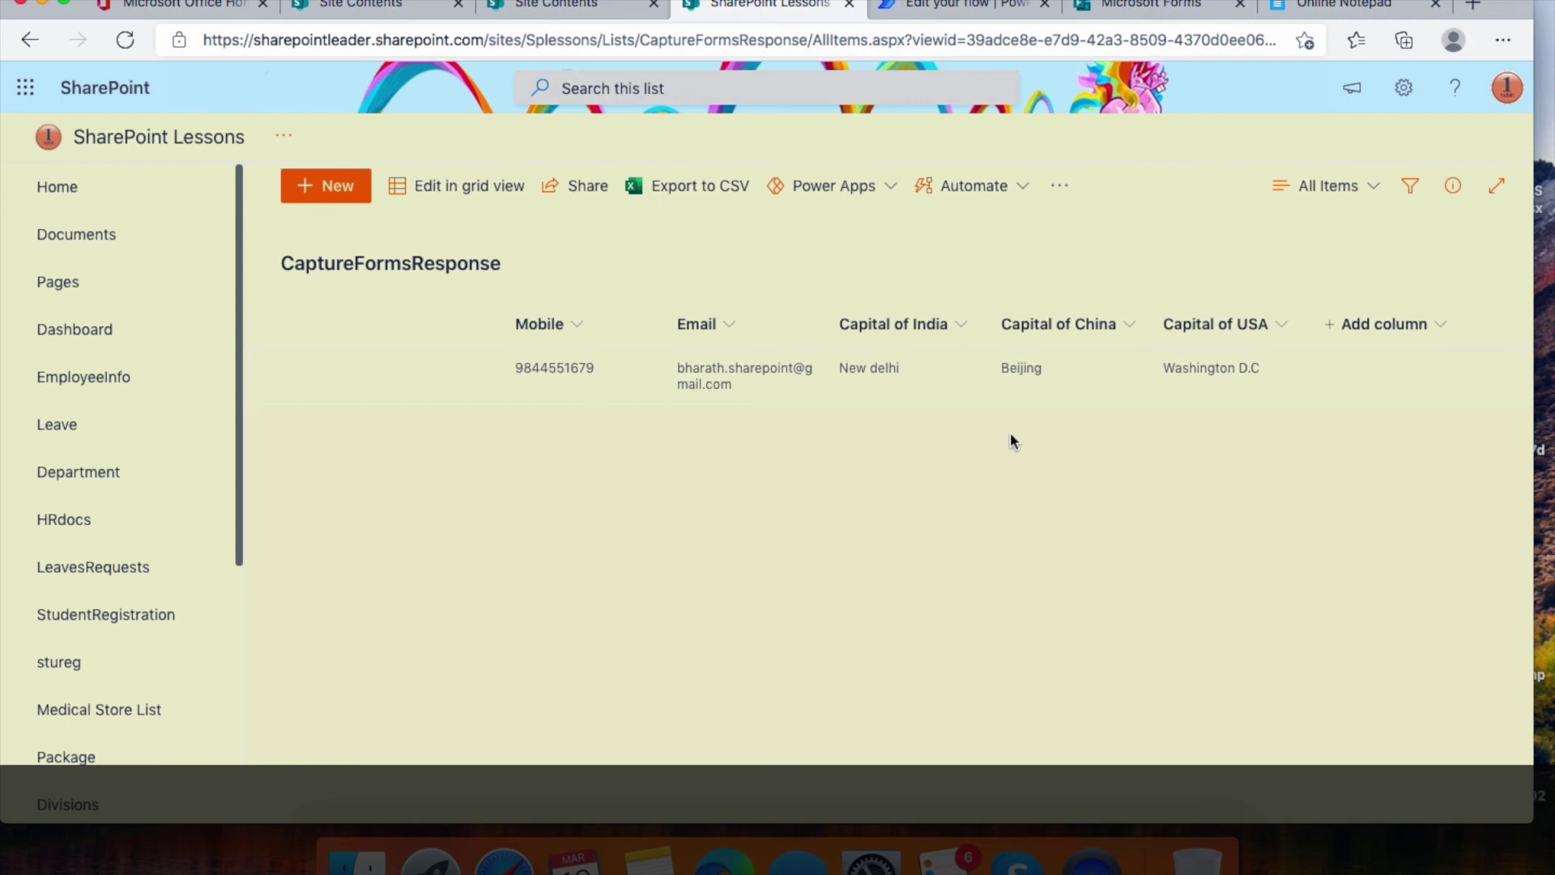
pyautogui.click(963, 5)
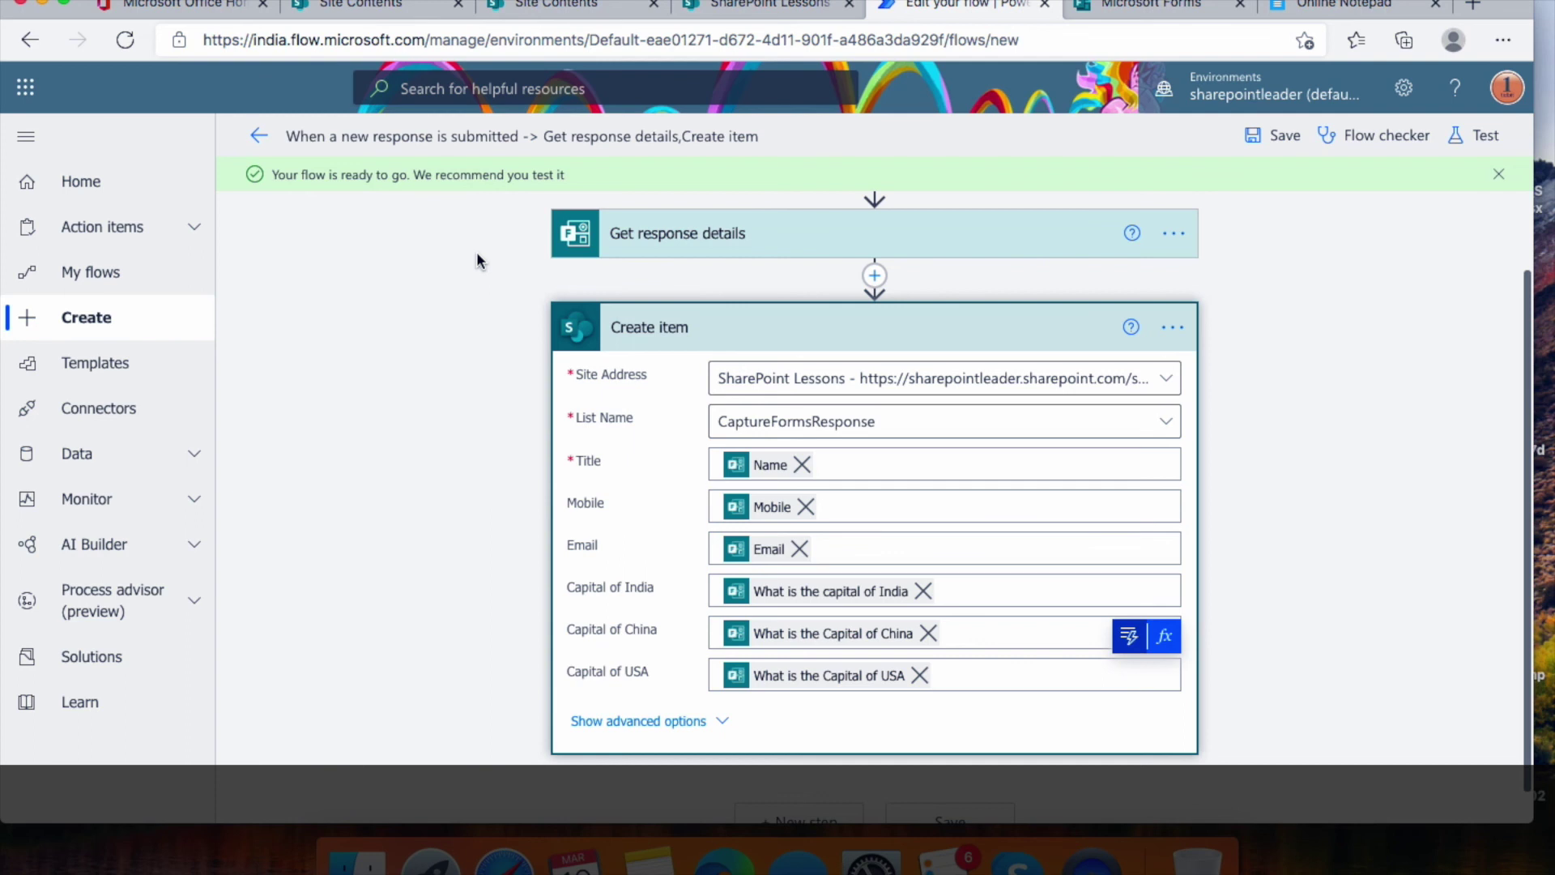
# Leave the editor for My flows and open the form-response flow's latest successful run
pyautogui.click(123, 271)
pyautogui.click(958, 205)
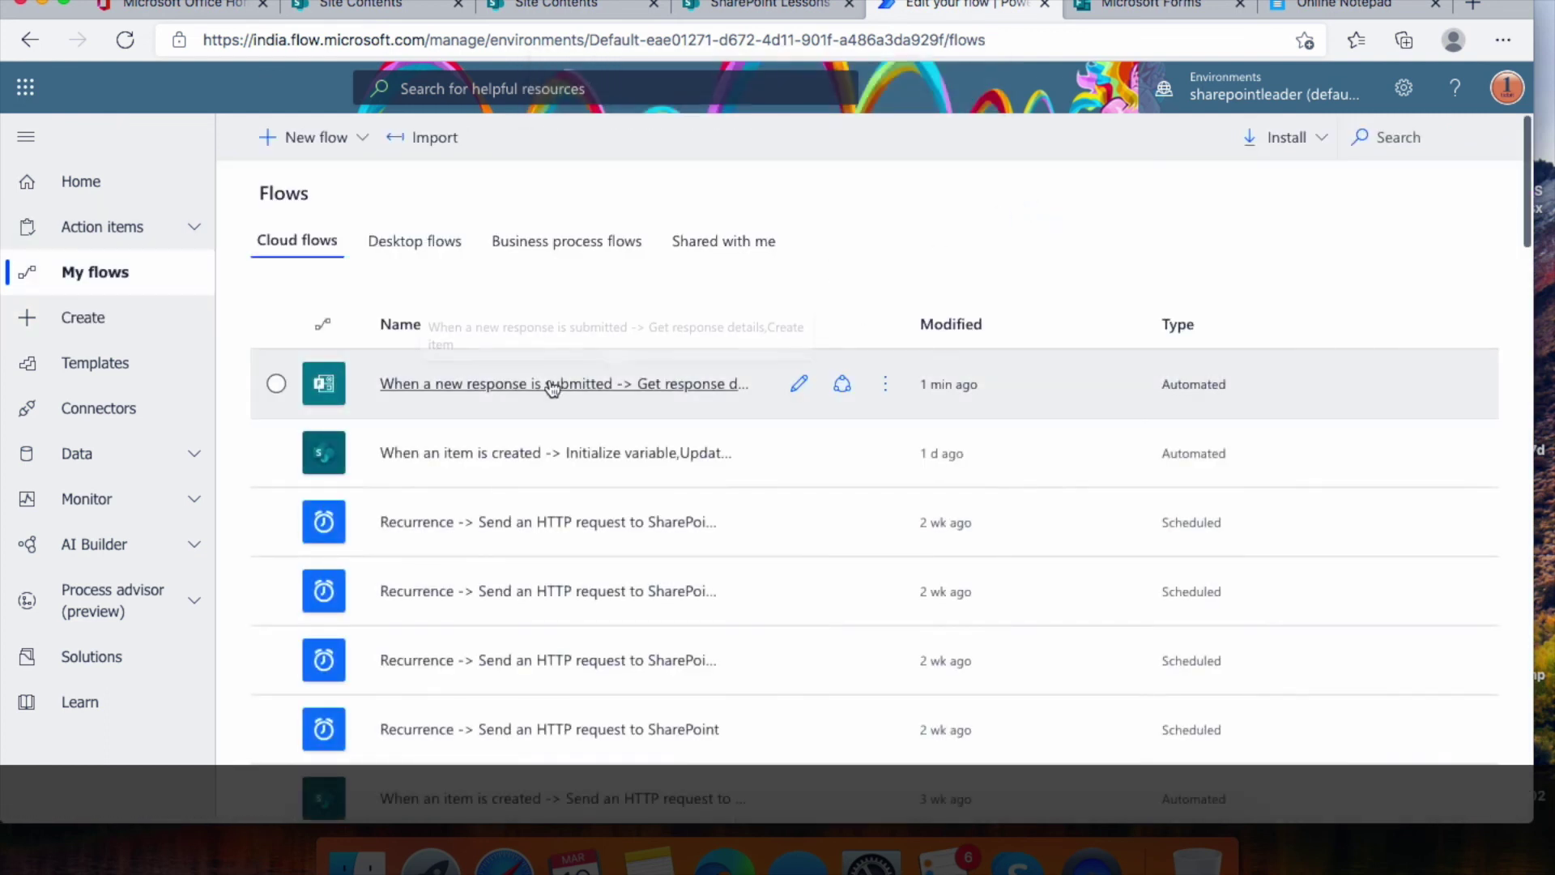
pyautogui.click(553, 385)
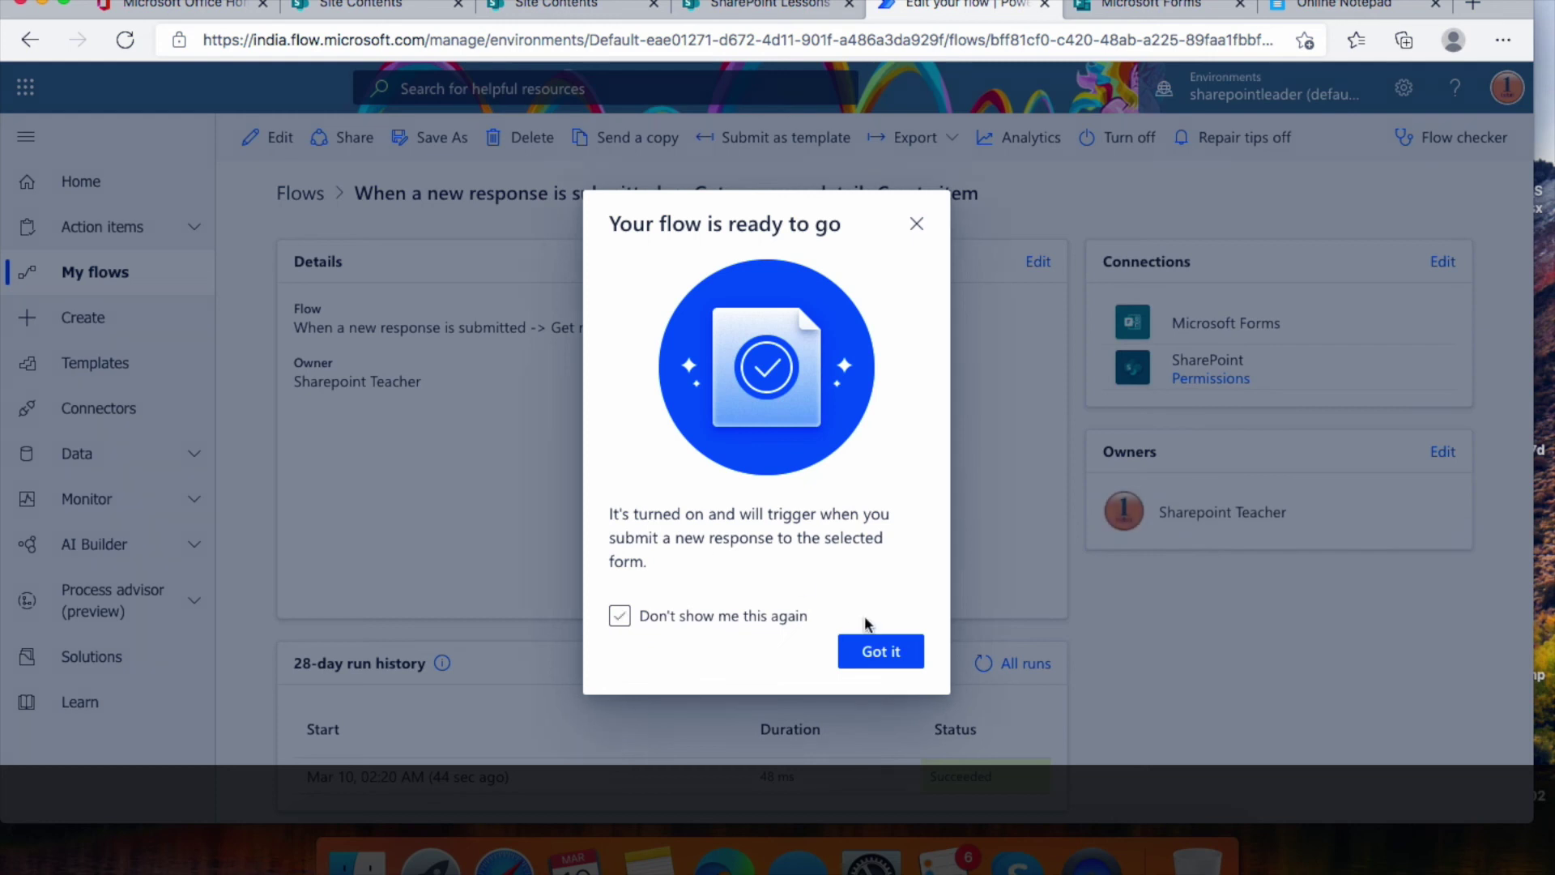
pyautogui.click(895, 658)
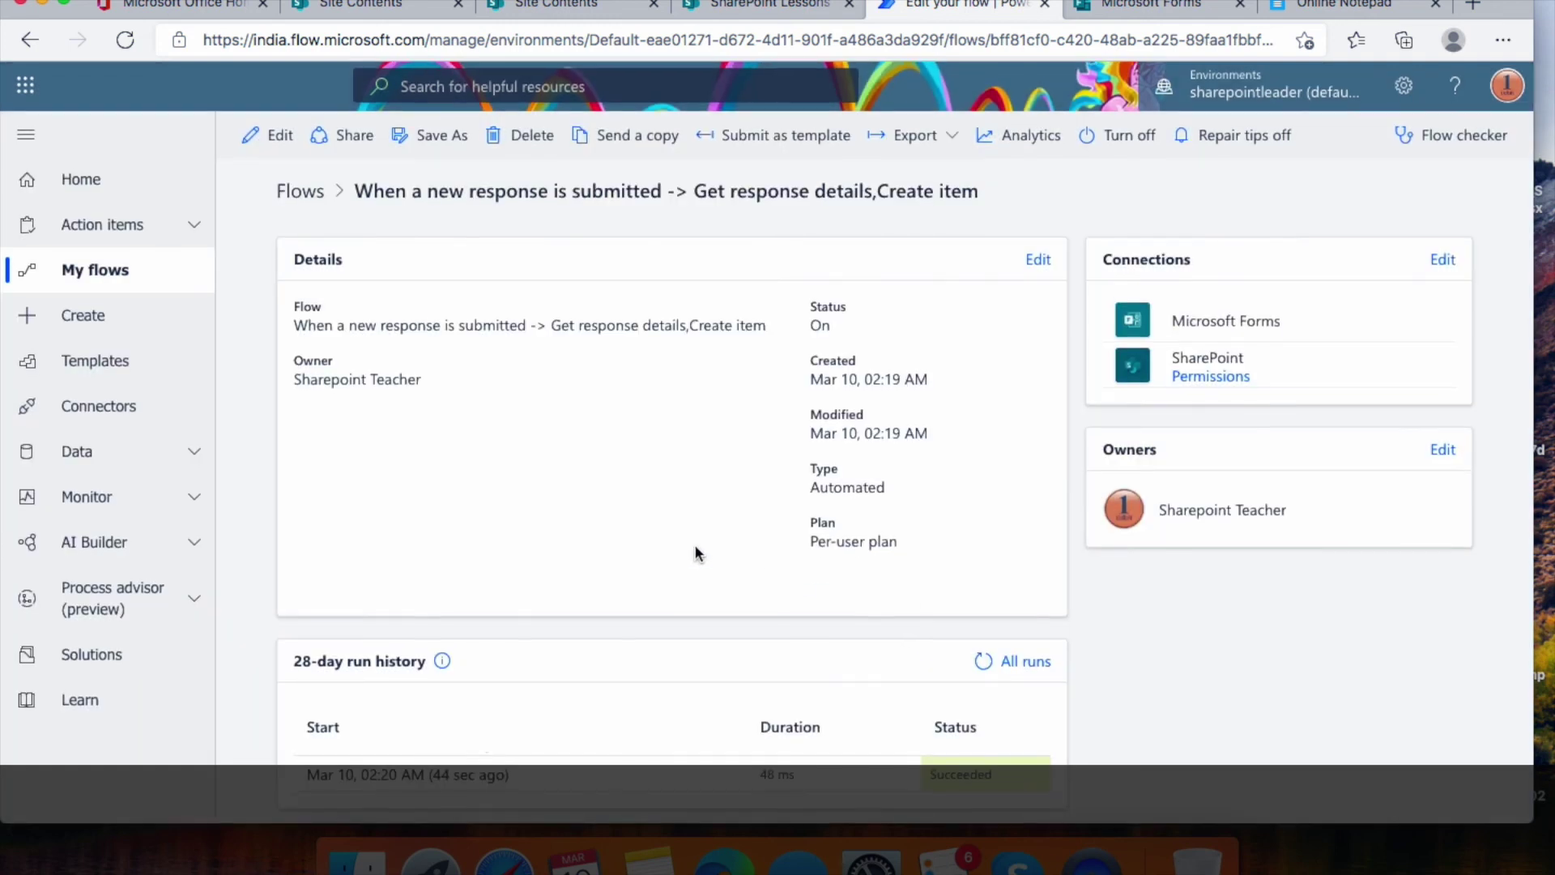
pyautogui.click(460, 777)
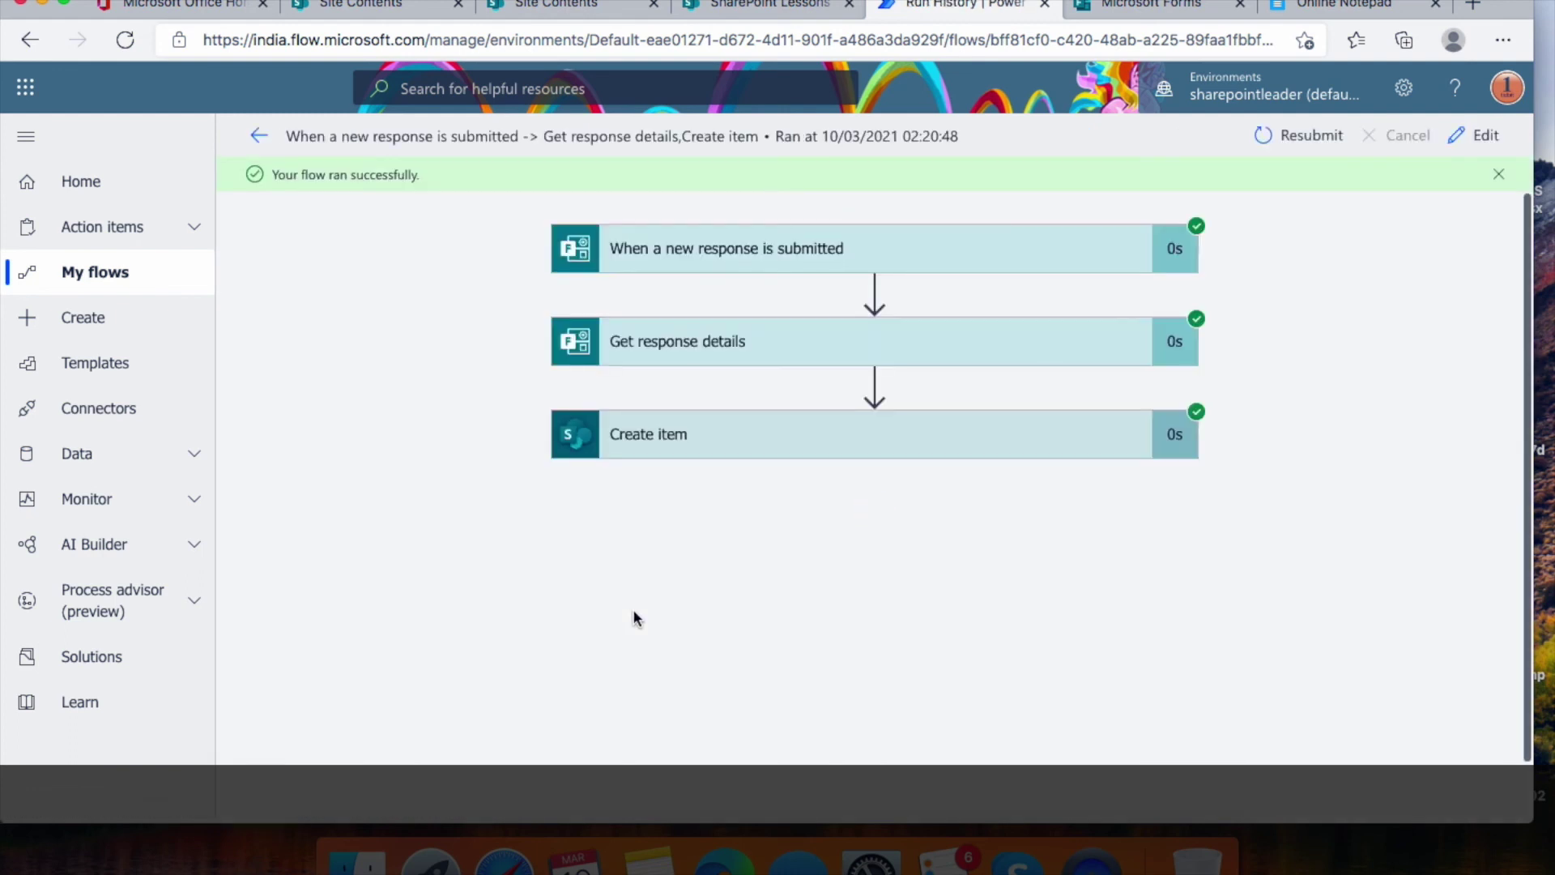
# Inspect the trigger and Get response details steps' inputs and outputs
pyautogui.click(937, 263)
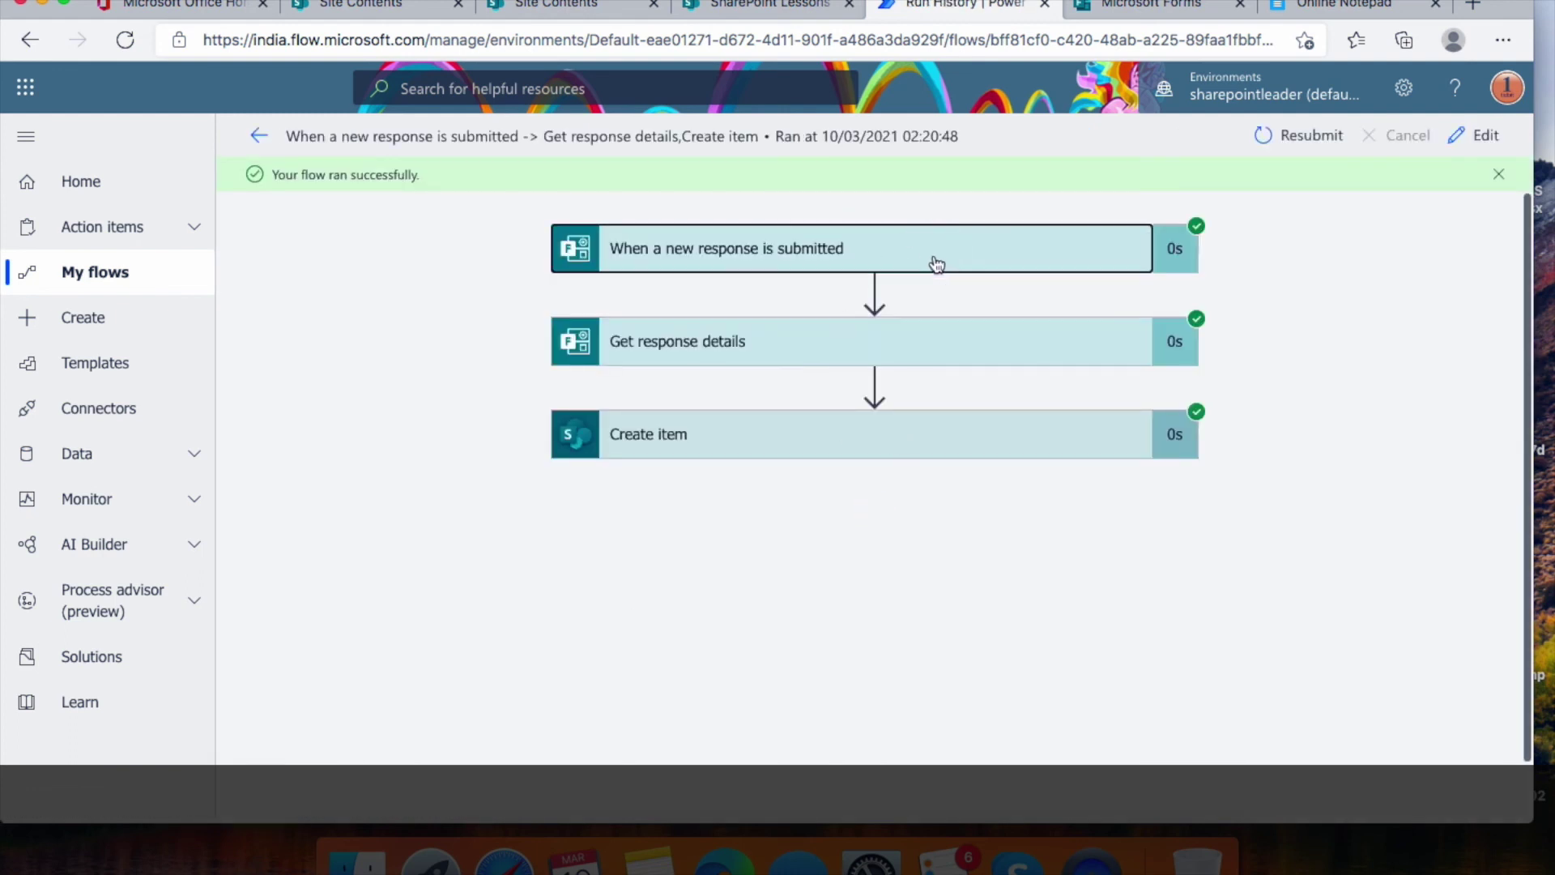
pyautogui.scroll(-1, 897, 333)
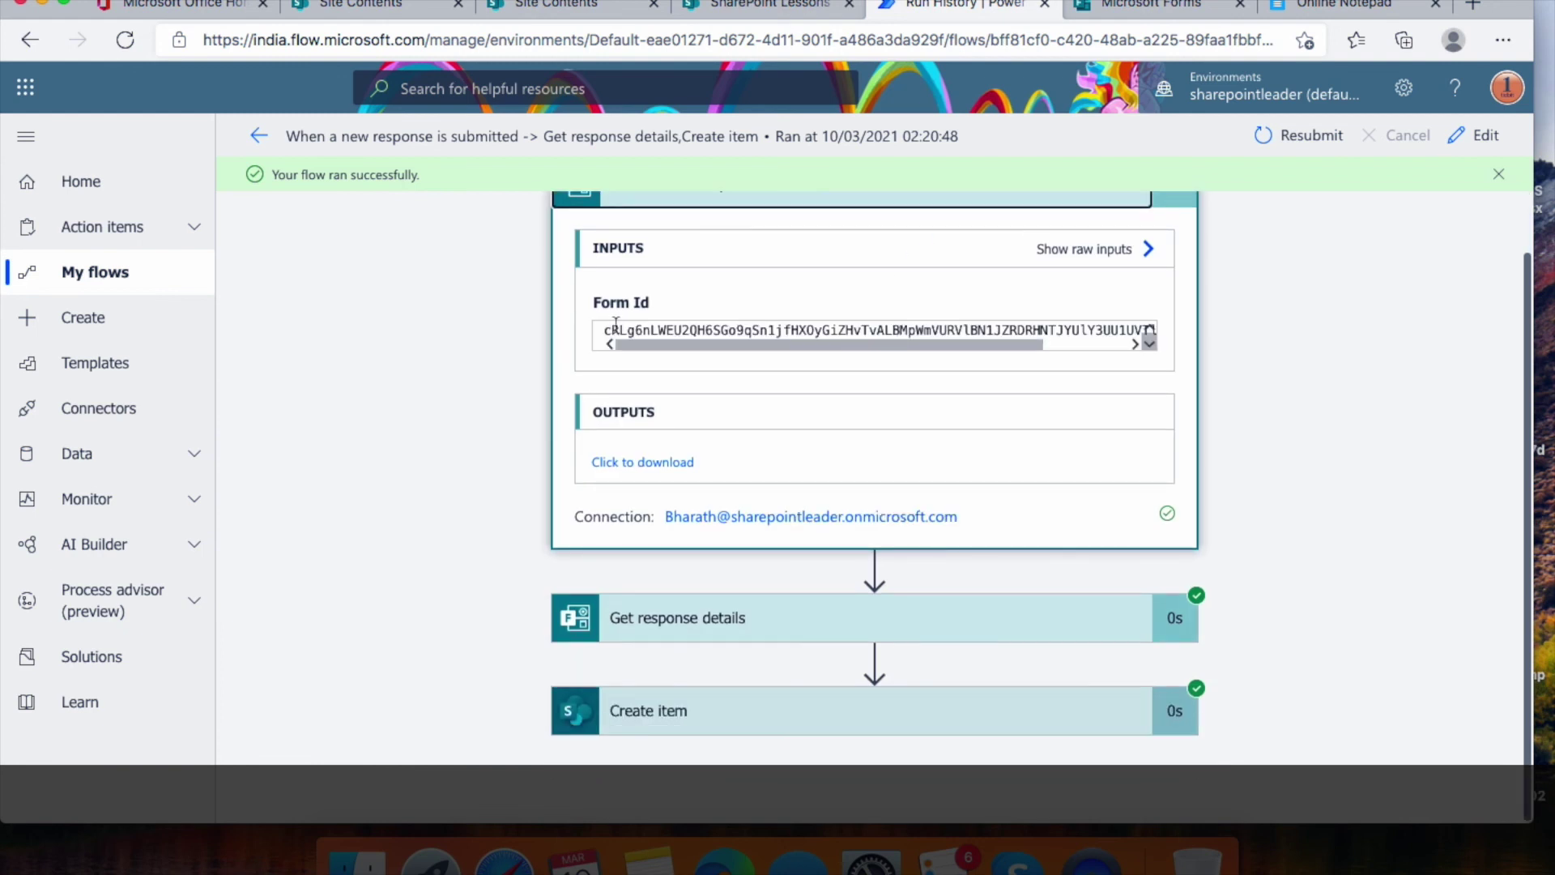
pyautogui.click(958, 621)
pyautogui.scroll(-2, 902, 479)
pyautogui.scroll(-4, 902, 479)
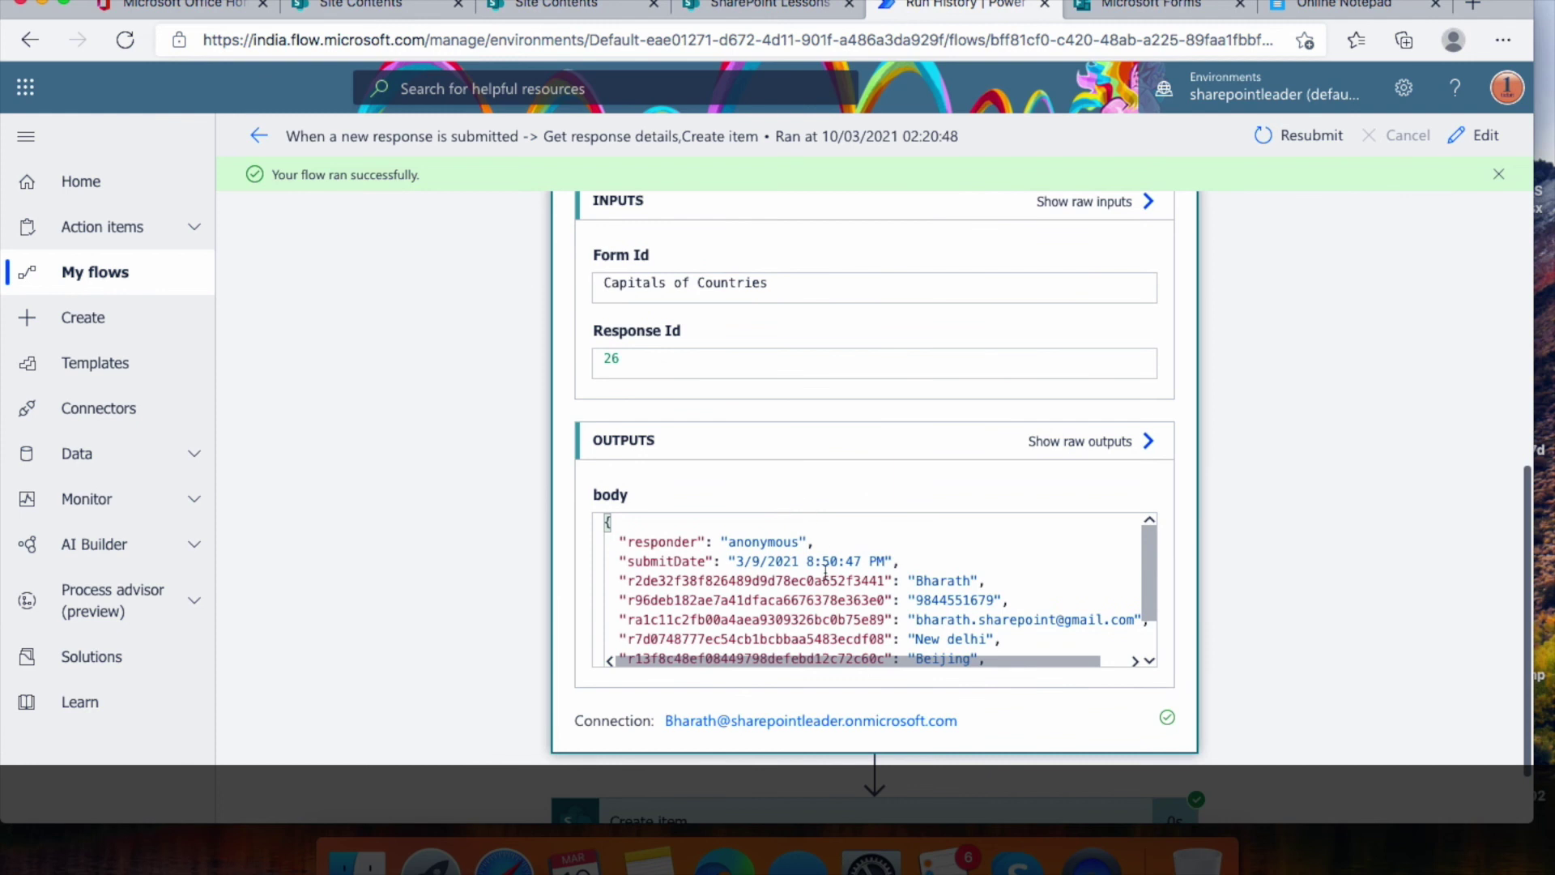
pyautogui.scroll(-3, 826, 579)
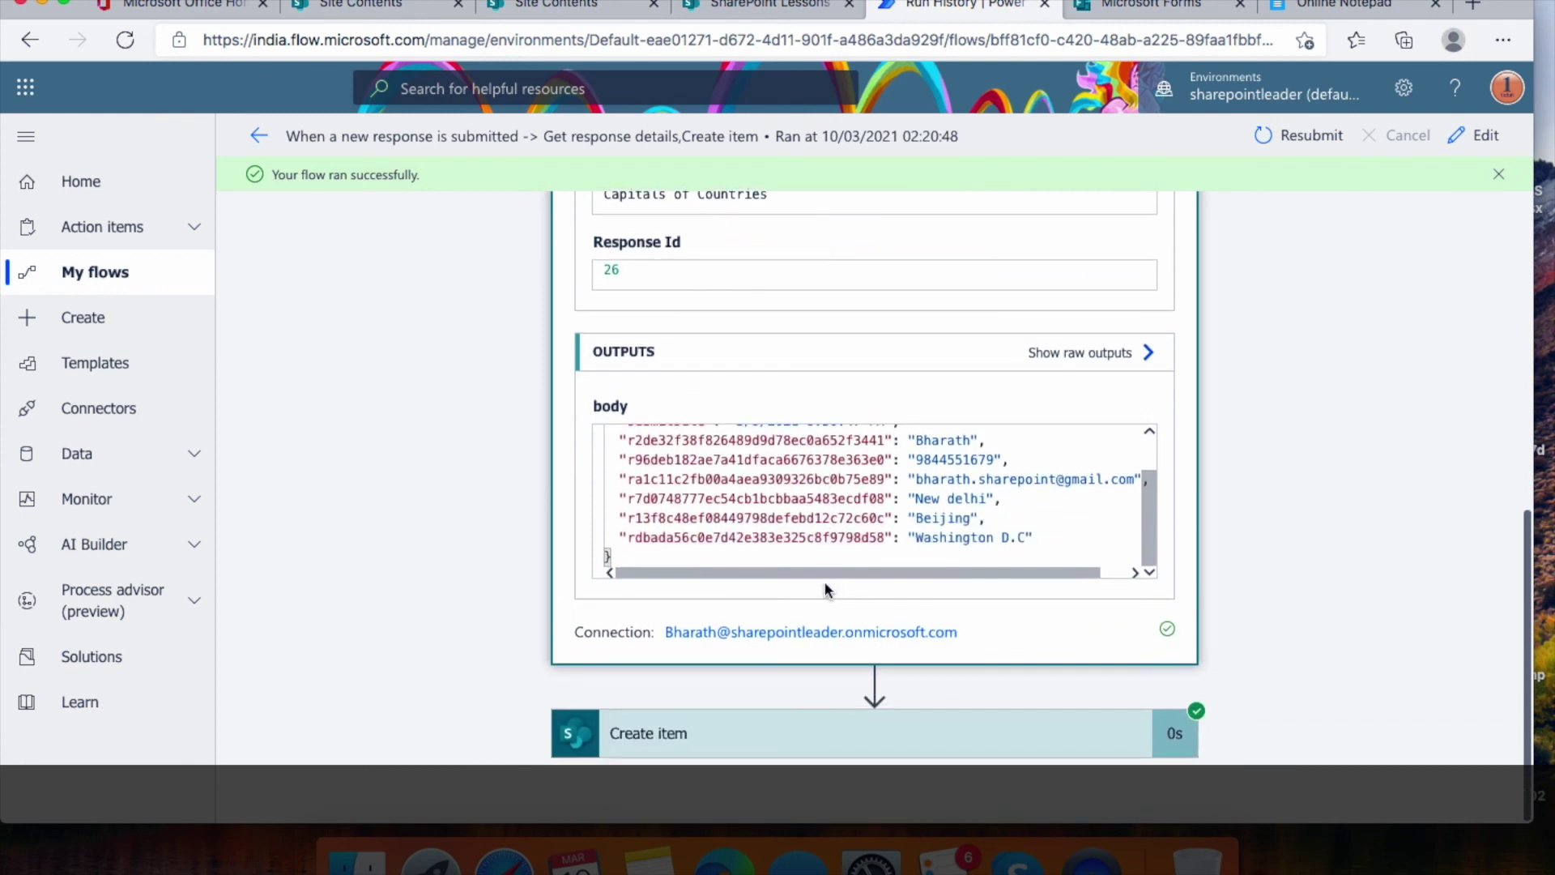
pyautogui.scroll(4, 828, 581)
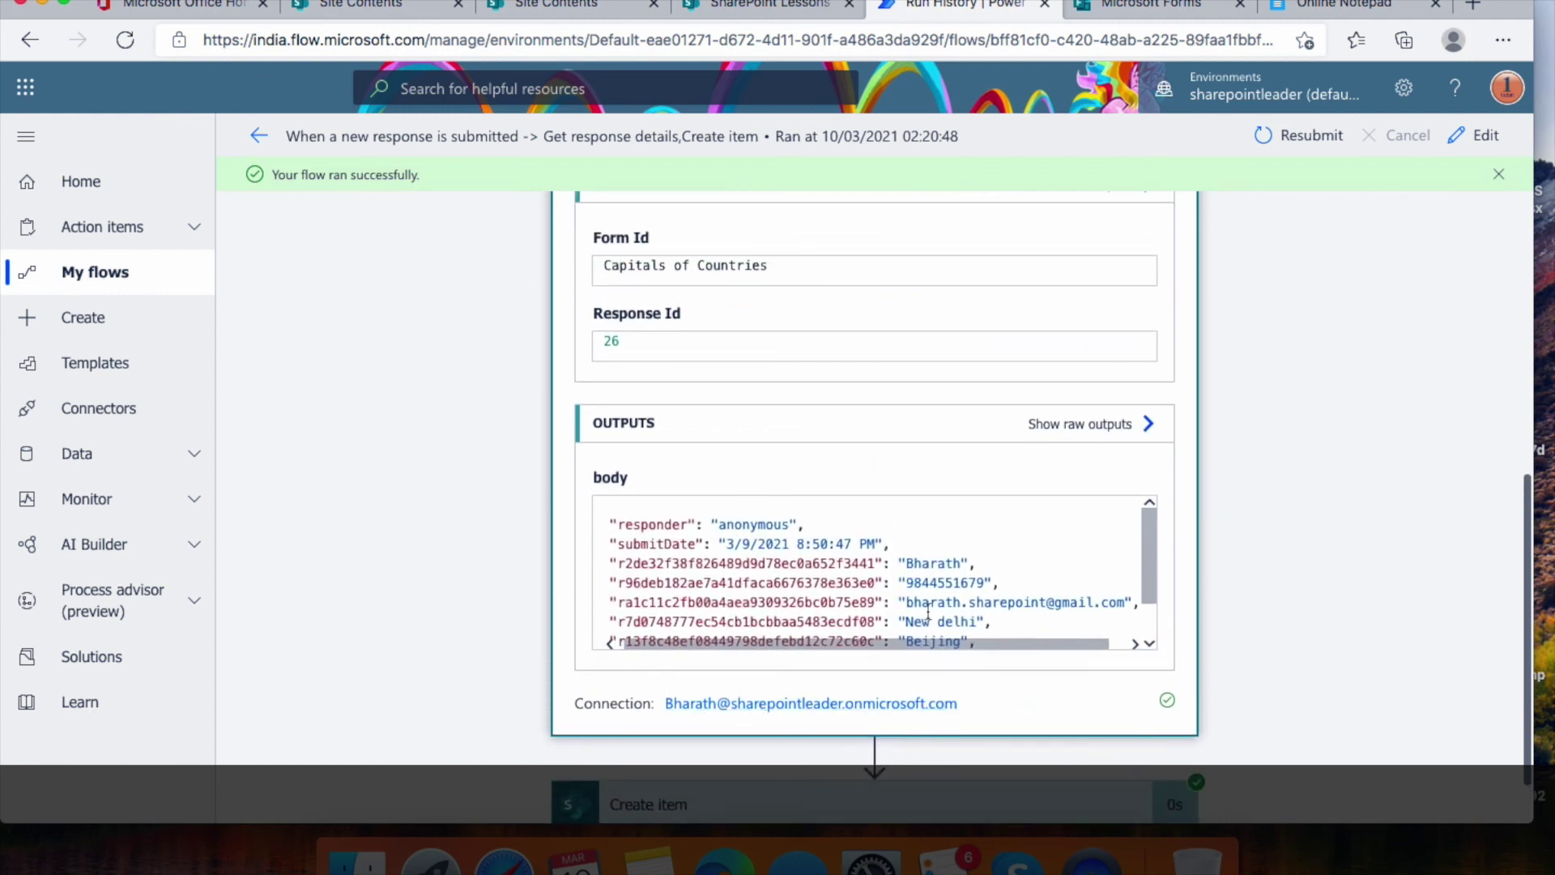
pyautogui.scroll(-3, 928, 612)
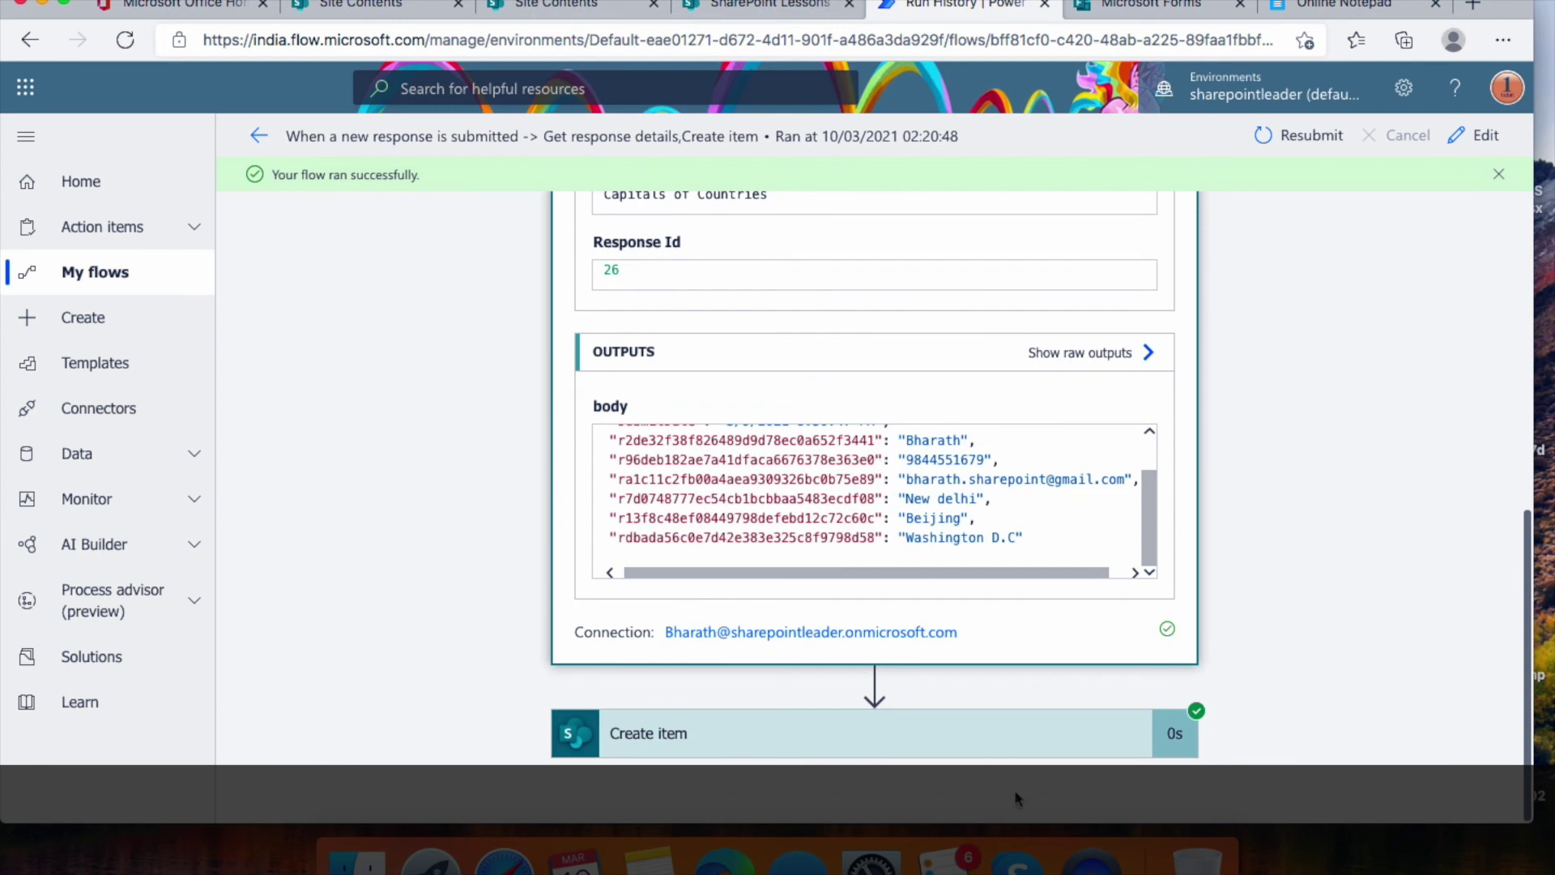
# Review the Create item step's inputs, showing item ID 1 with all three capital answers
pyautogui.click(969, 736)
pyautogui.scroll(-5, 920, 566)
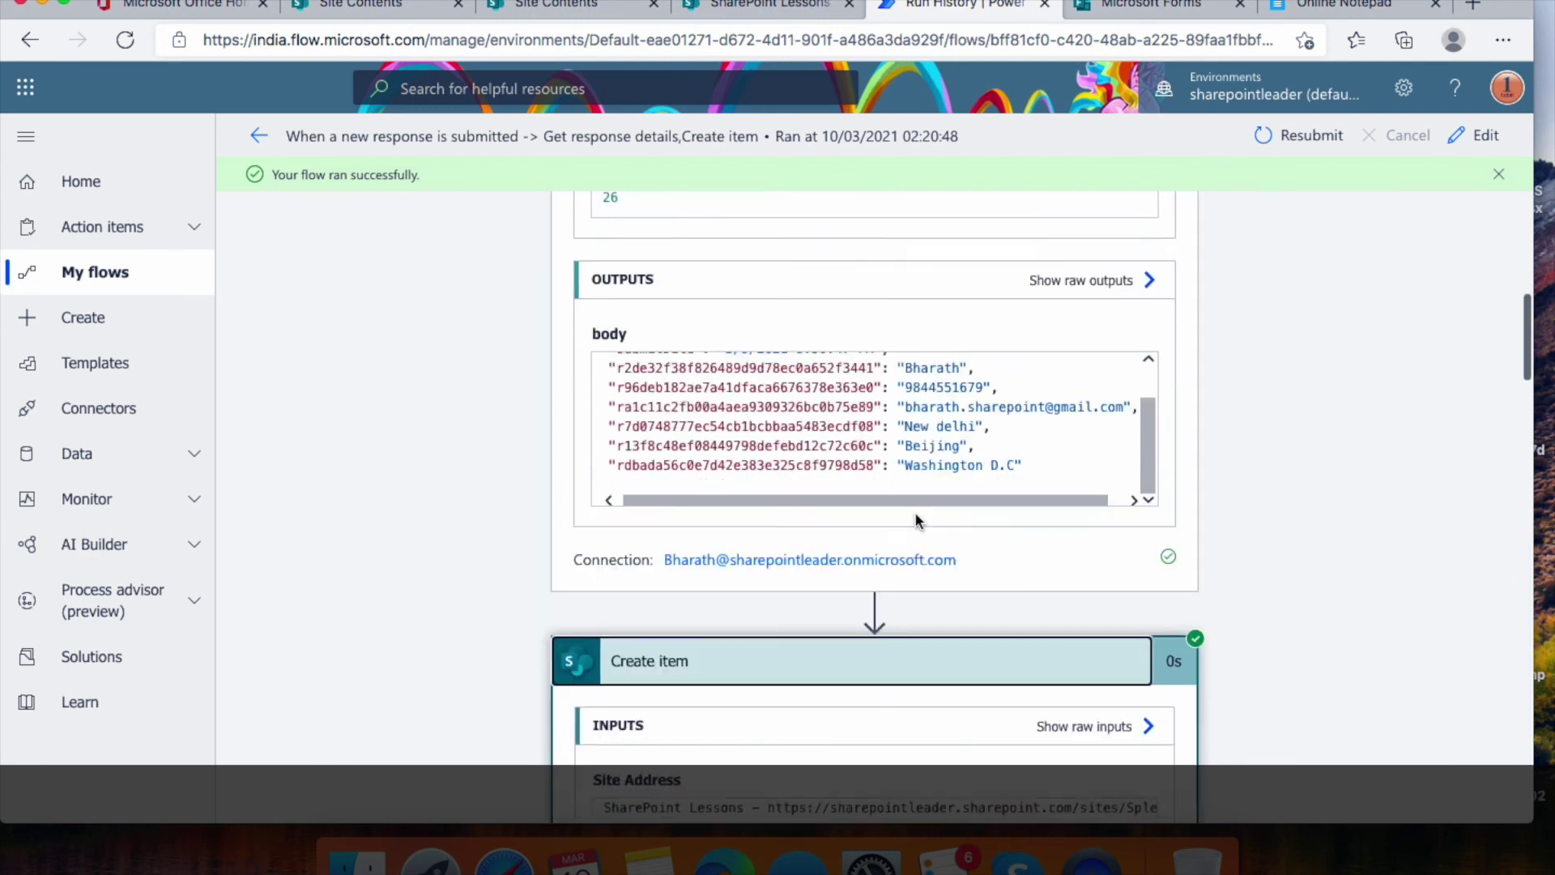
pyautogui.scroll(-10, 916, 518)
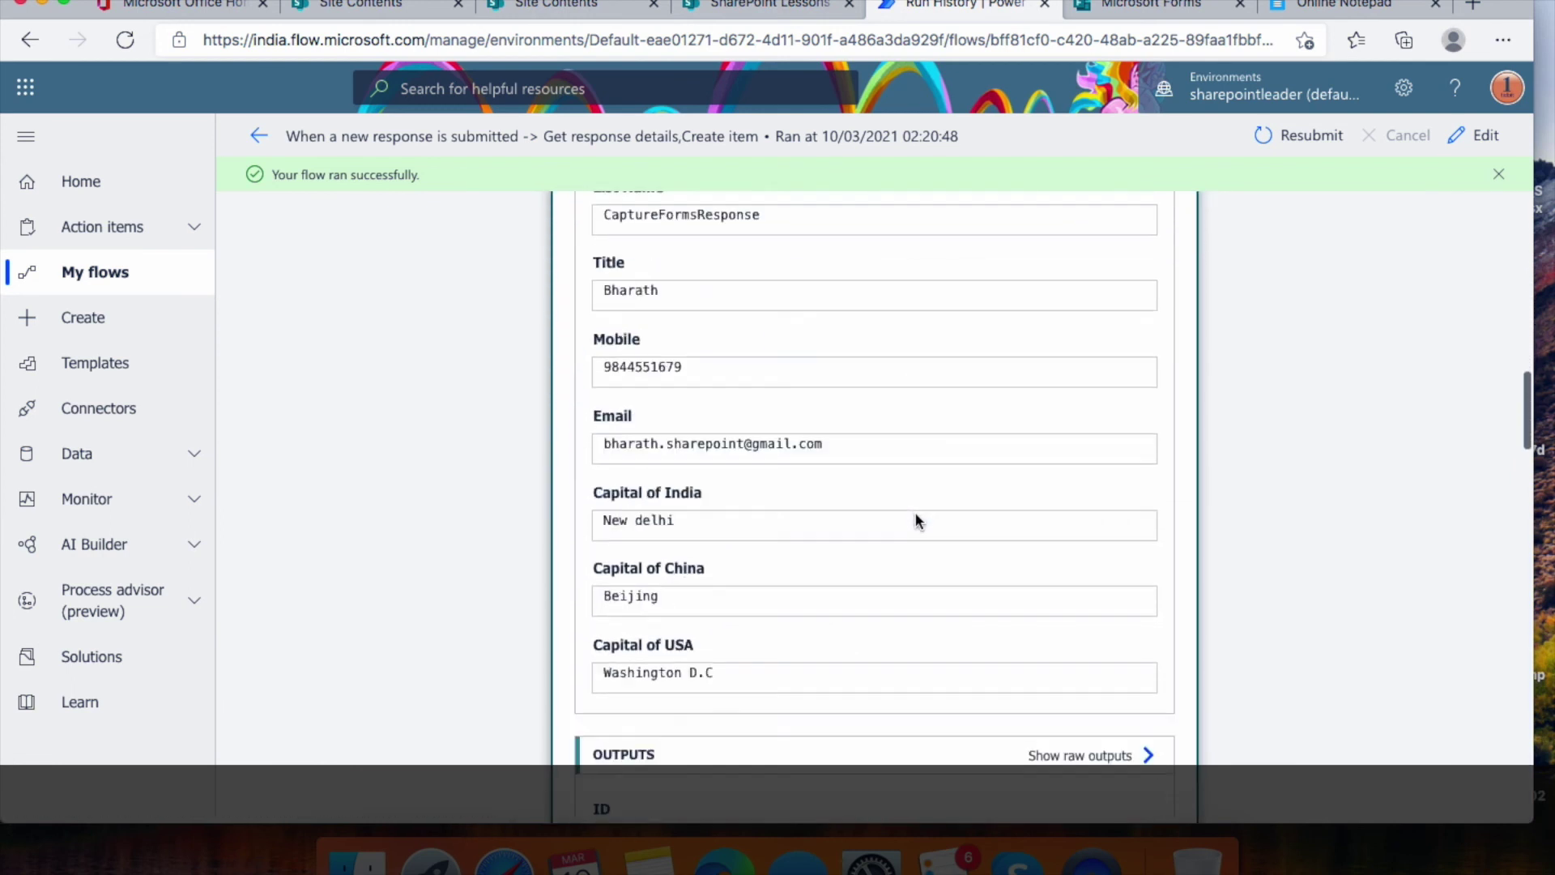
pyautogui.scroll(-10, 915, 521)
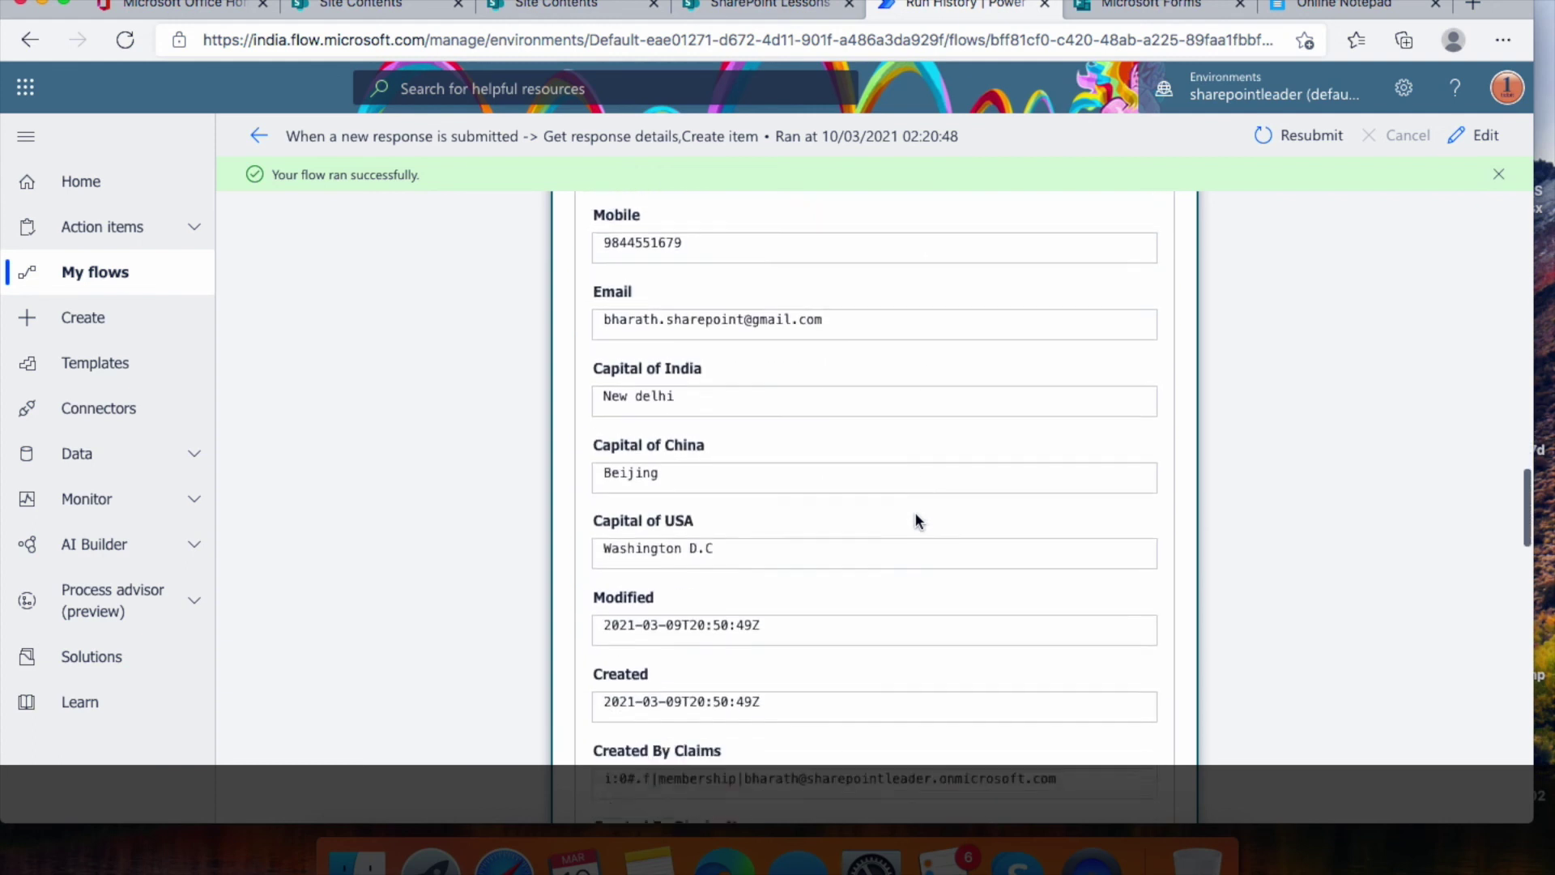
pyautogui.scroll(-10, 915, 519)
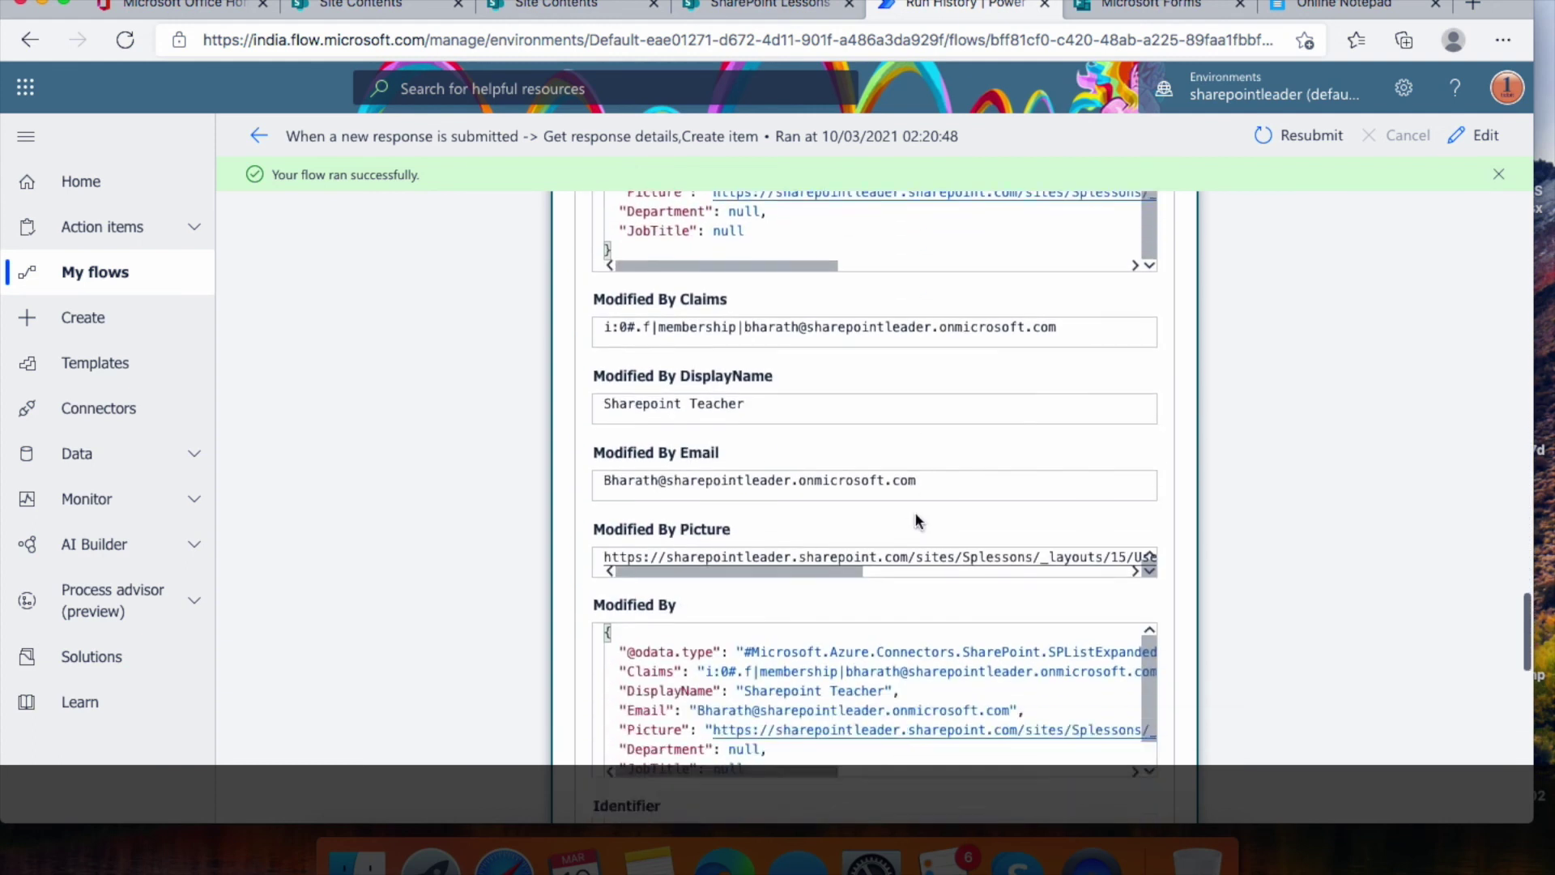
pyautogui.scroll(-8, 916, 514)
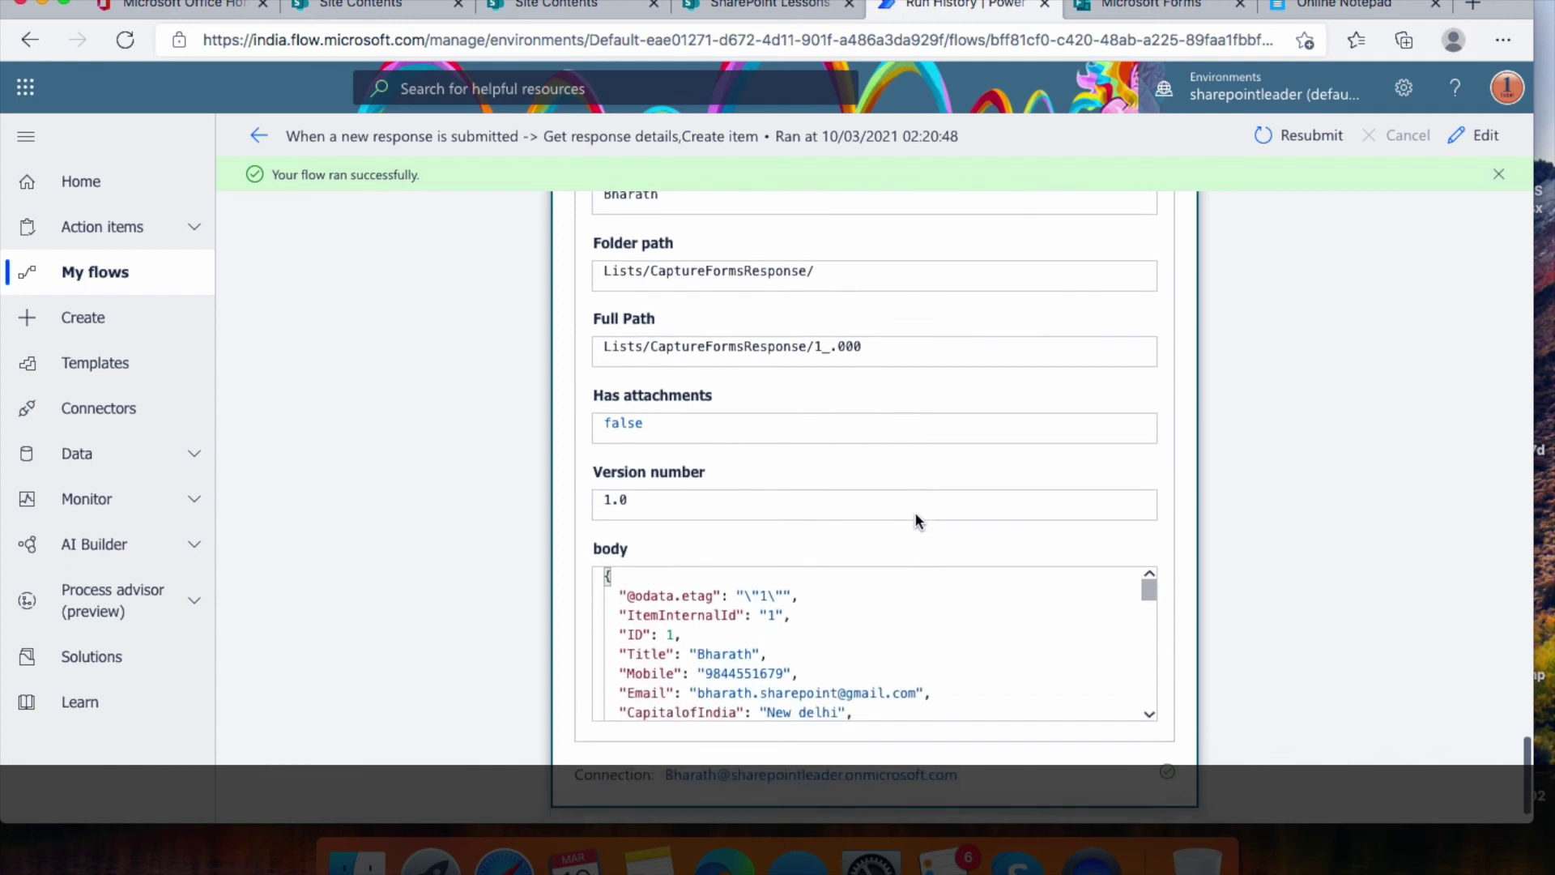